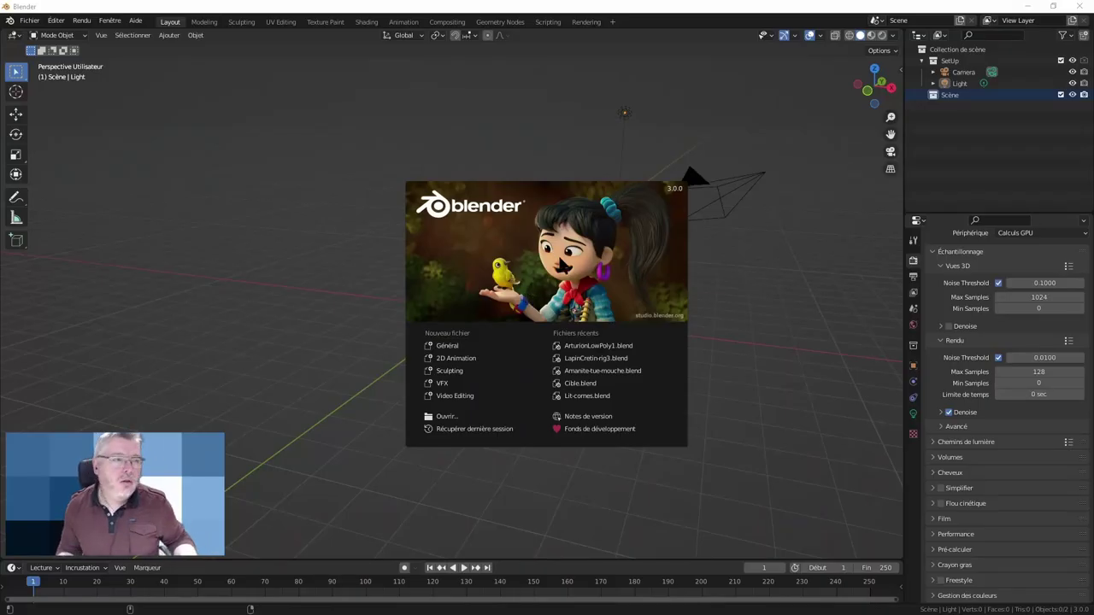
# Dismiss the splash screen and orbit the default scene, bringing up the Add menu
pyautogui.click(560, 265)
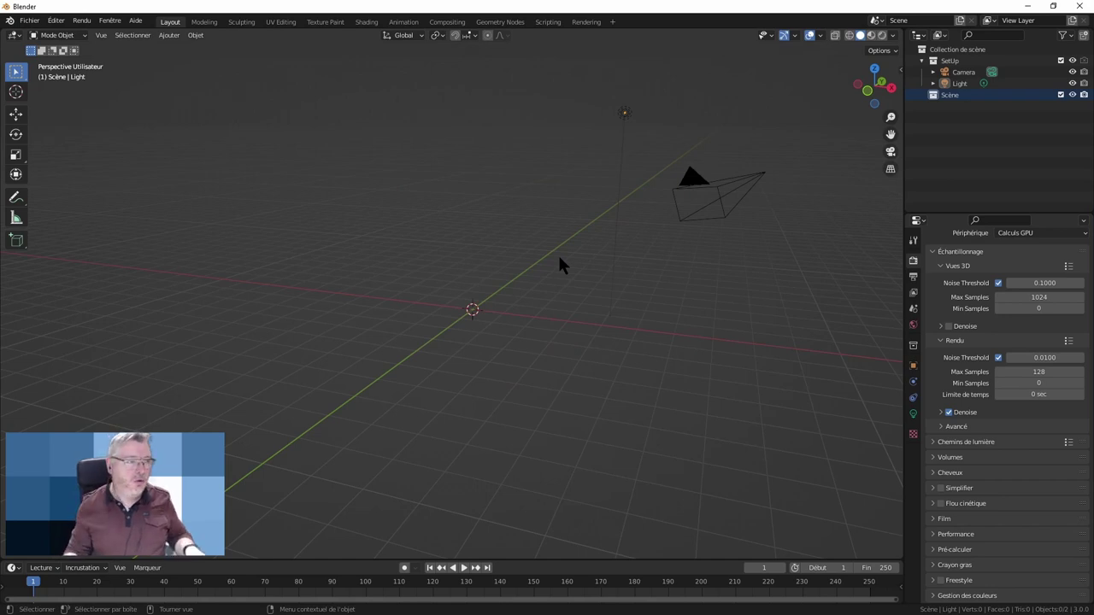
pyautogui.moveTo(535, 368); pyautogui.dragTo(553, 360, button='middle')
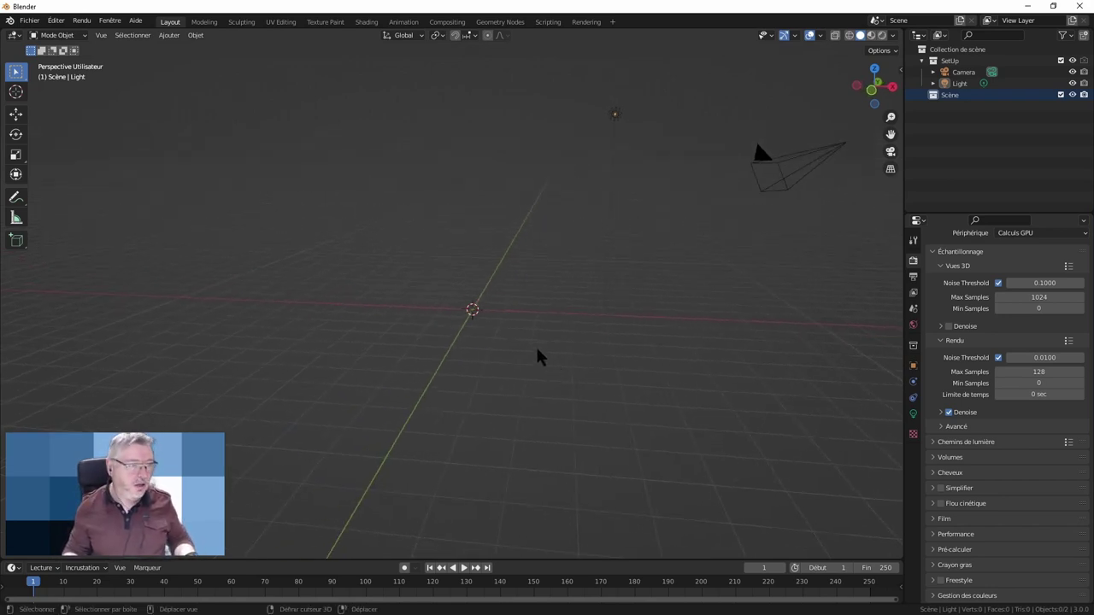
pyautogui.hotkey('shift', 'a')
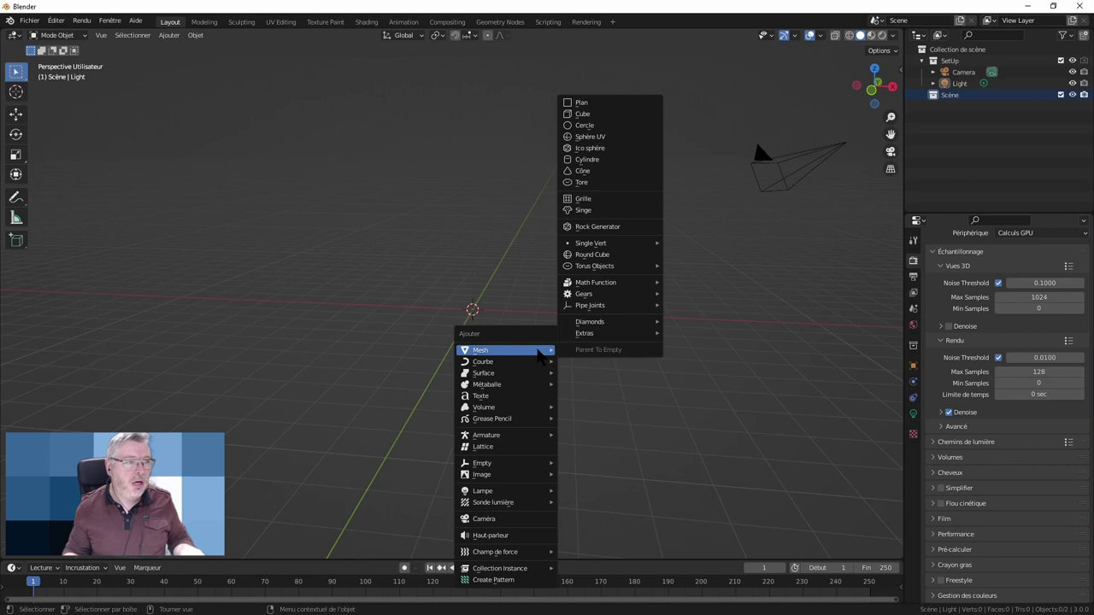
# Add a UV sphere and zoom in on it in front view
pyautogui.click(598, 137)
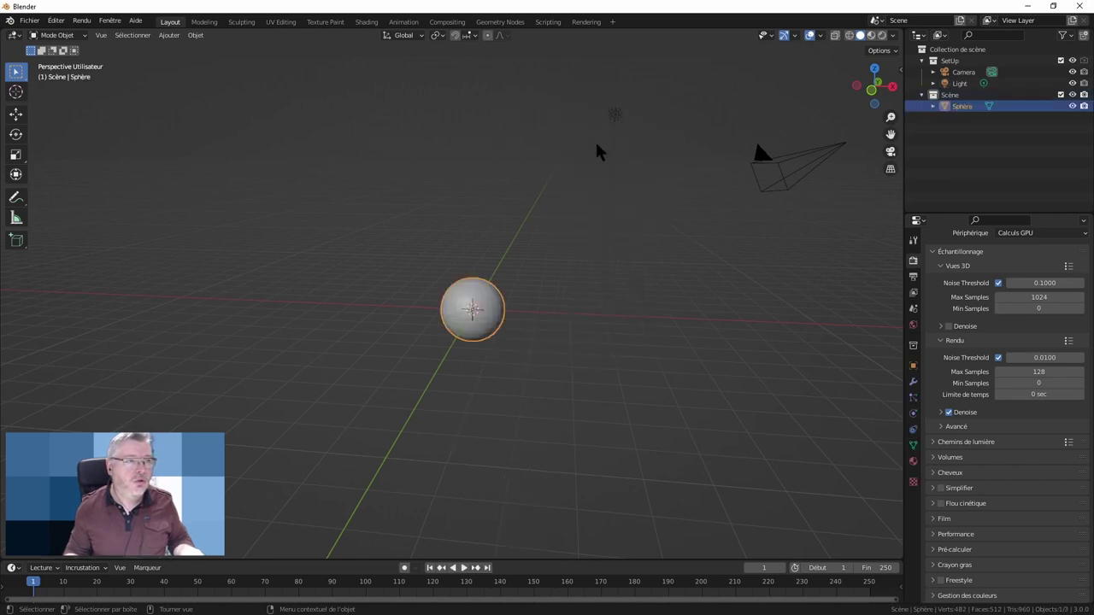
pyautogui.scroll(1, 457, 298)
pyautogui.scroll(3, 457, 298)
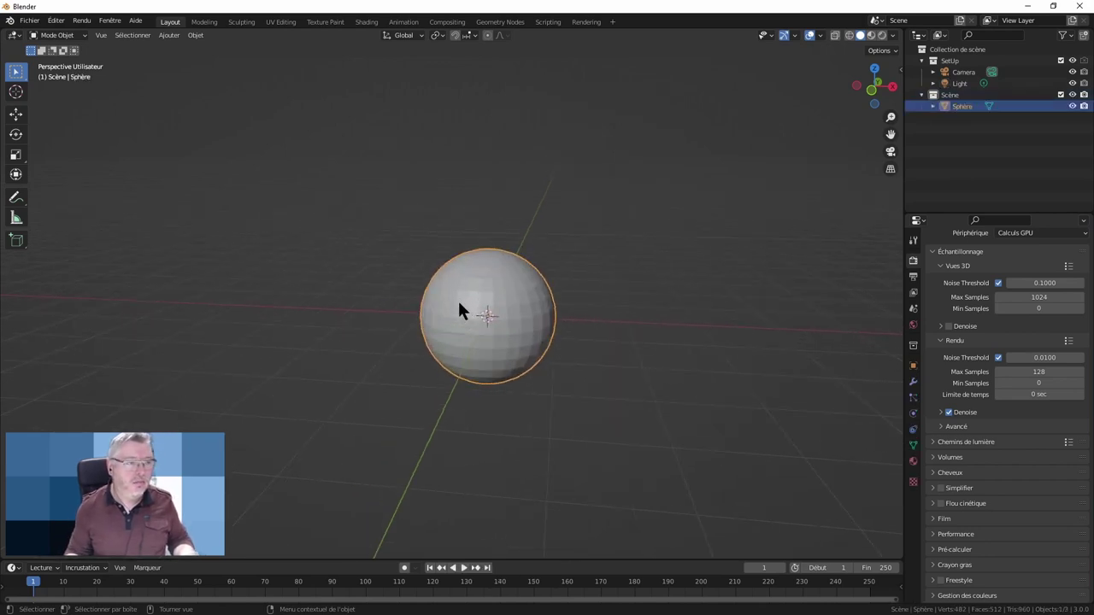
pyautogui.press('KP_1')
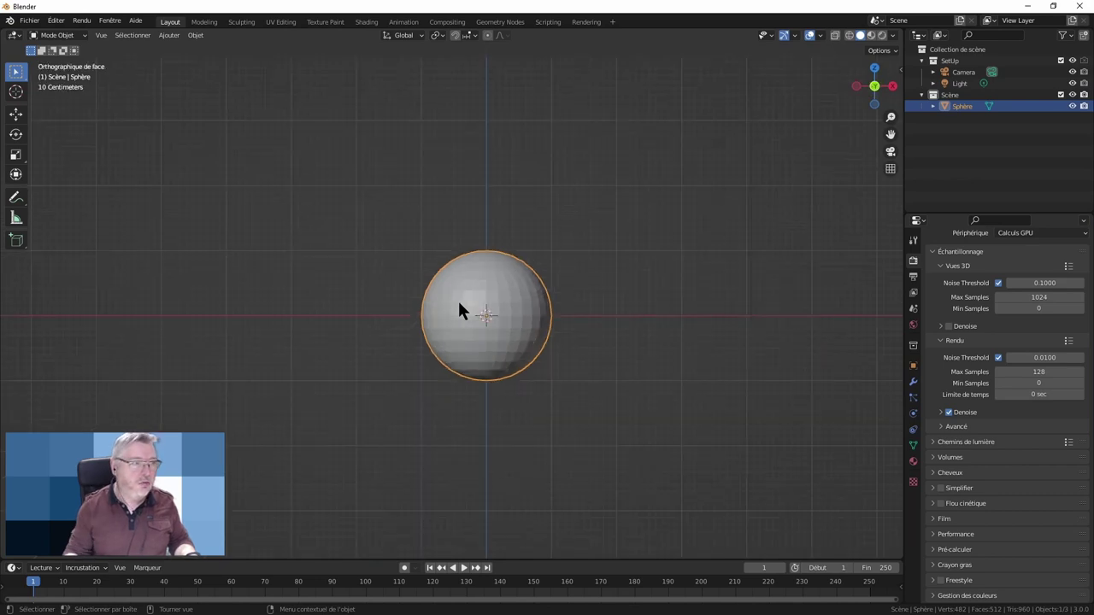
pyautogui.scroll(2, 489, 305)
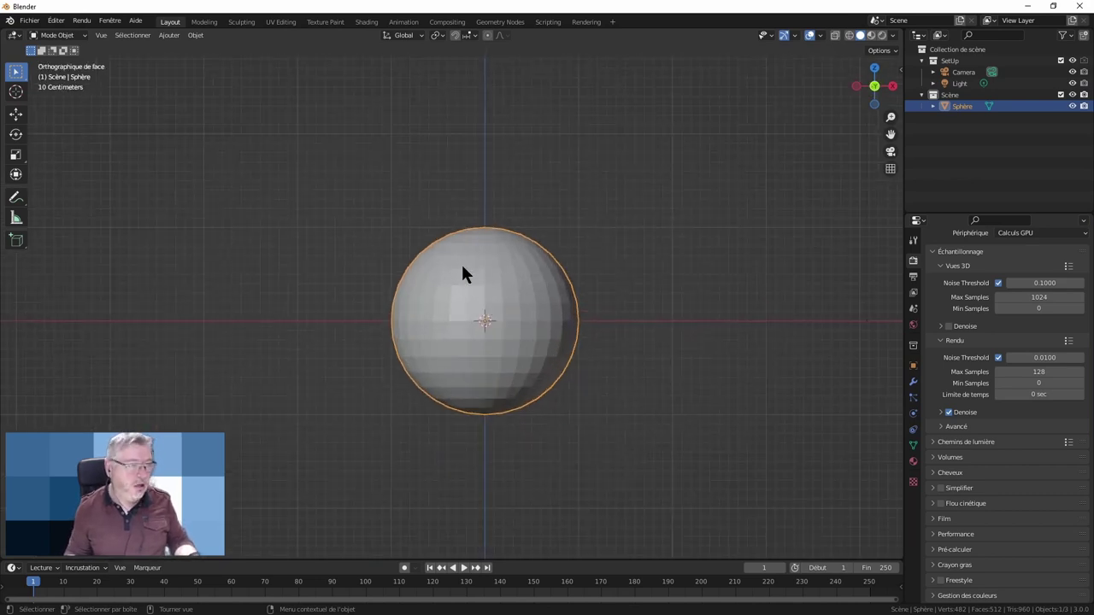
# In Edit Mode, isolate the sphere's bottom pole vertex and turn on proportional editing
pyautogui.press('Tab')
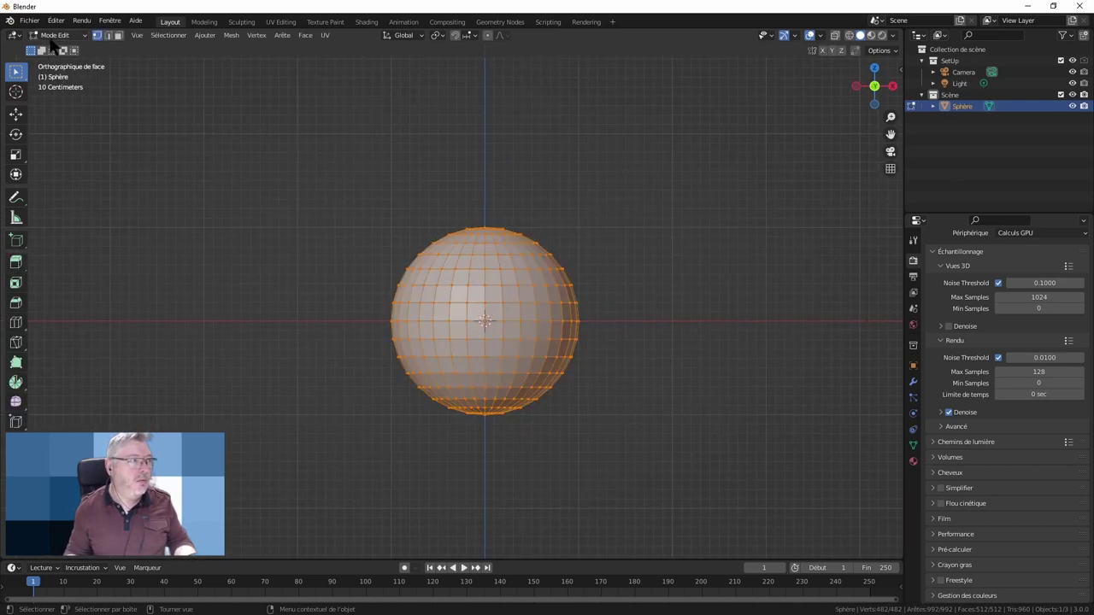
pyautogui.hotkey('alt', 'a')
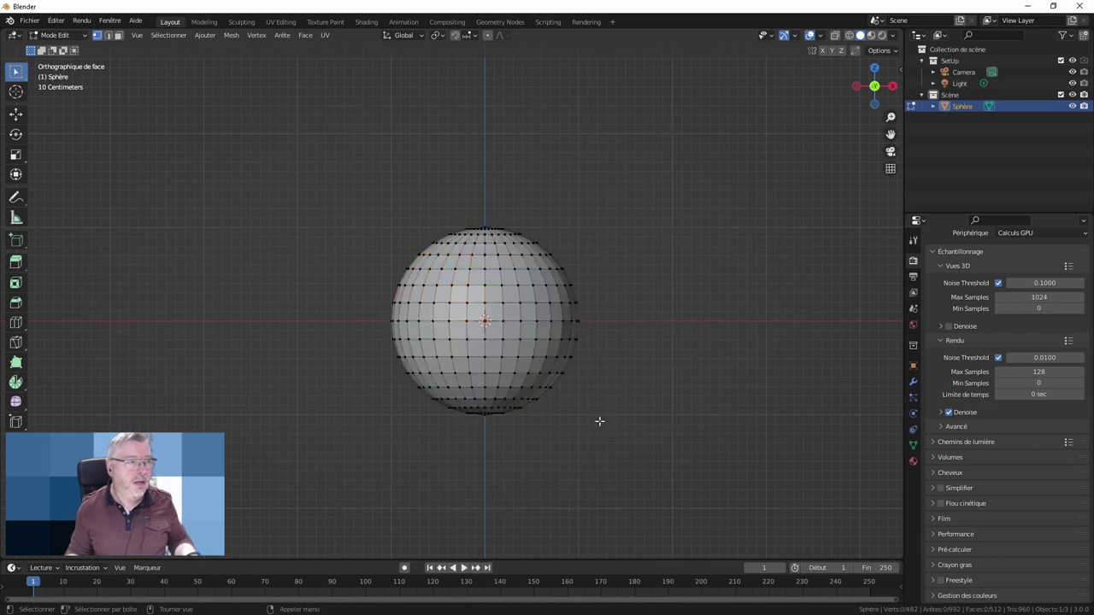
pyautogui.moveTo(598, 420)
pyautogui.mouseDown(button='middle')
pyautogui.moveTo(603, 374)
pyautogui.moveTo(512, 409)
pyautogui.mouseUp(button='middle')
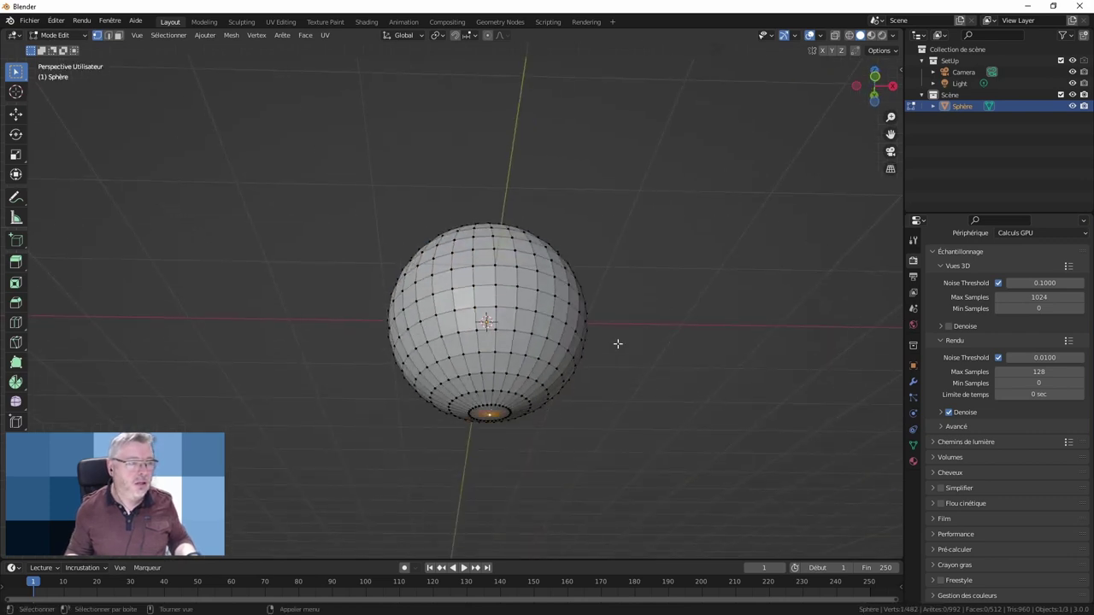
pyautogui.moveTo(618, 344); pyautogui.dragTo(615, 353, button='middle')
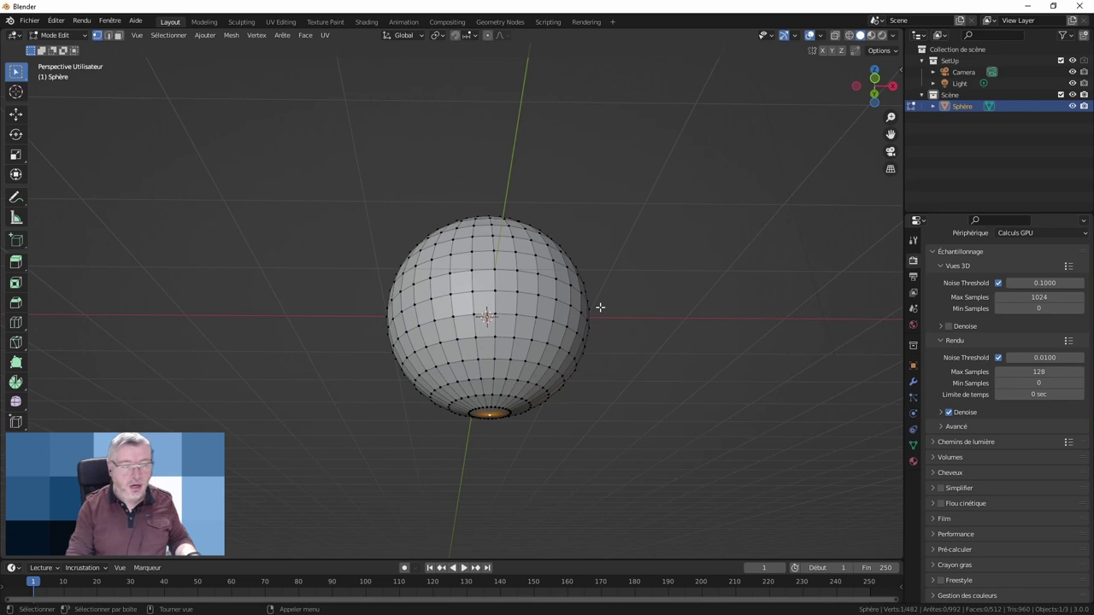
pyautogui.press('KP_1')
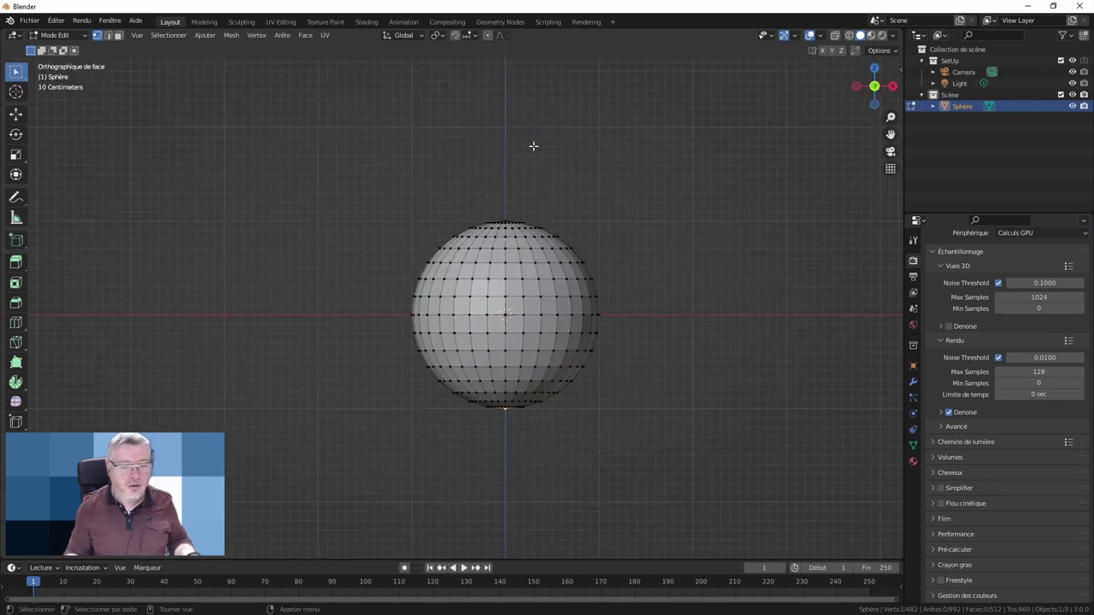
pyautogui.press('o')
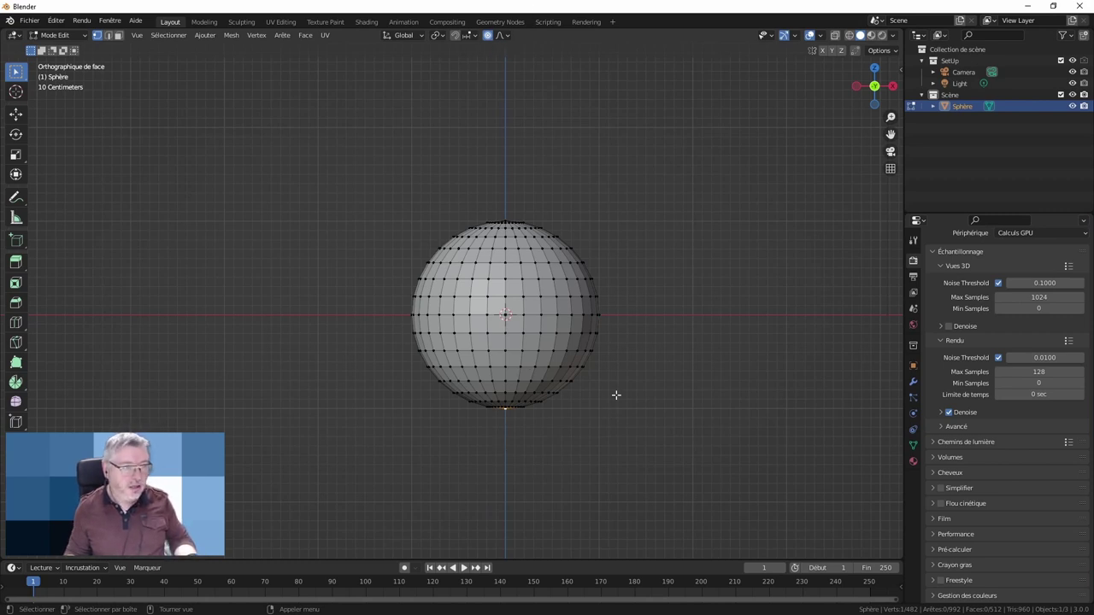
pyautogui.press('s')
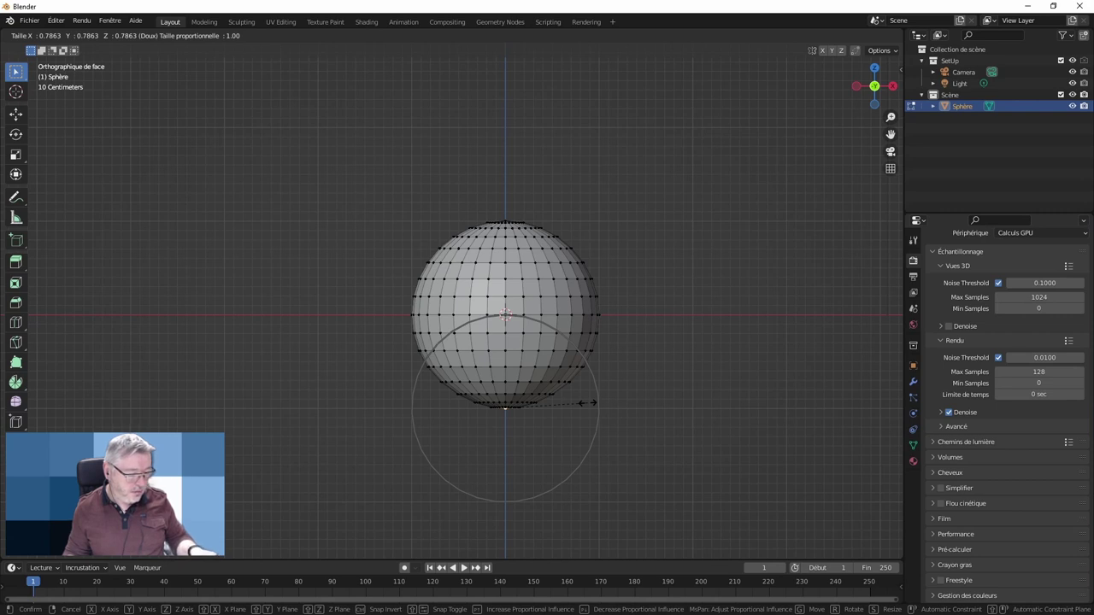
# Scale the bottom pole with Z locked, tuning the proportional size to taper an egg shape
pyautogui.hotkey('shift', 'z')
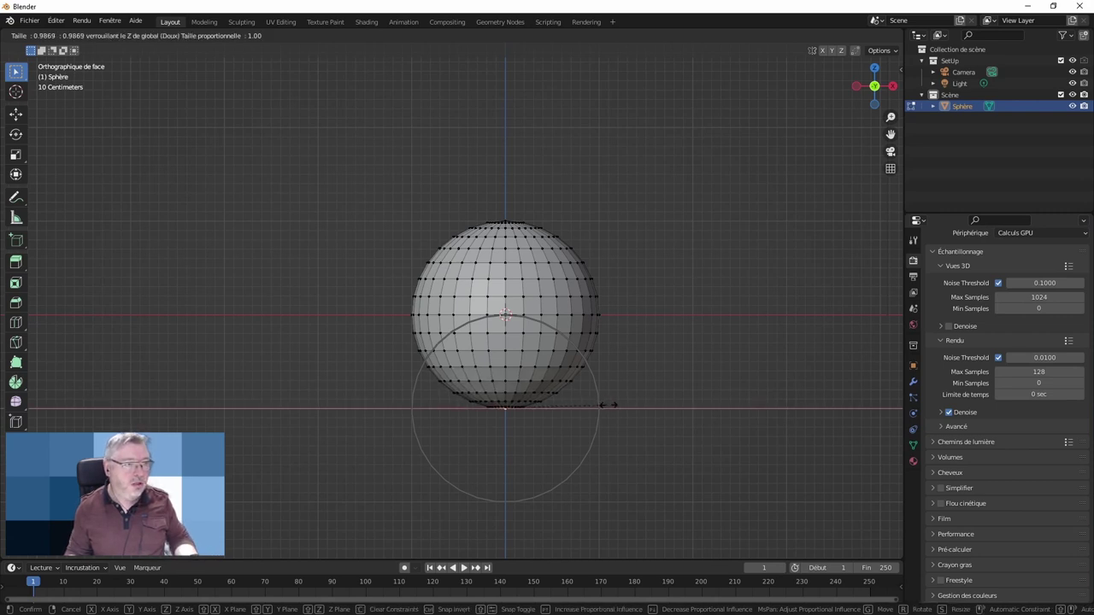
pyautogui.scroll(-3, 590, 401)
pyautogui.scroll(-3, 590, 400)
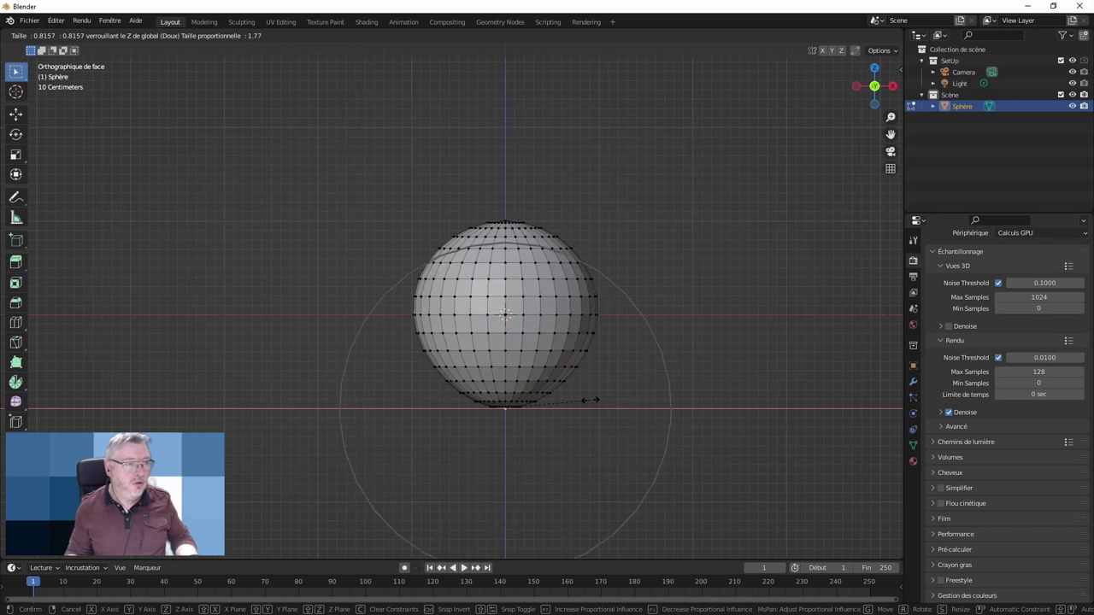
pyautogui.scroll(-2, 589, 401)
pyautogui.scroll(-1, 589, 400)
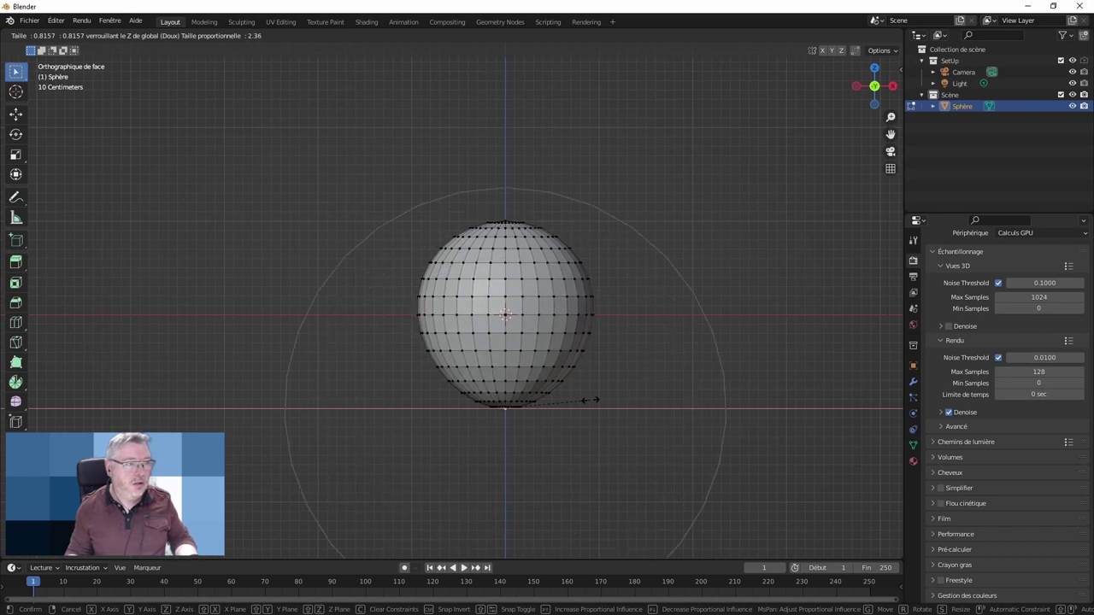
pyautogui.scroll(1, 575, 395)
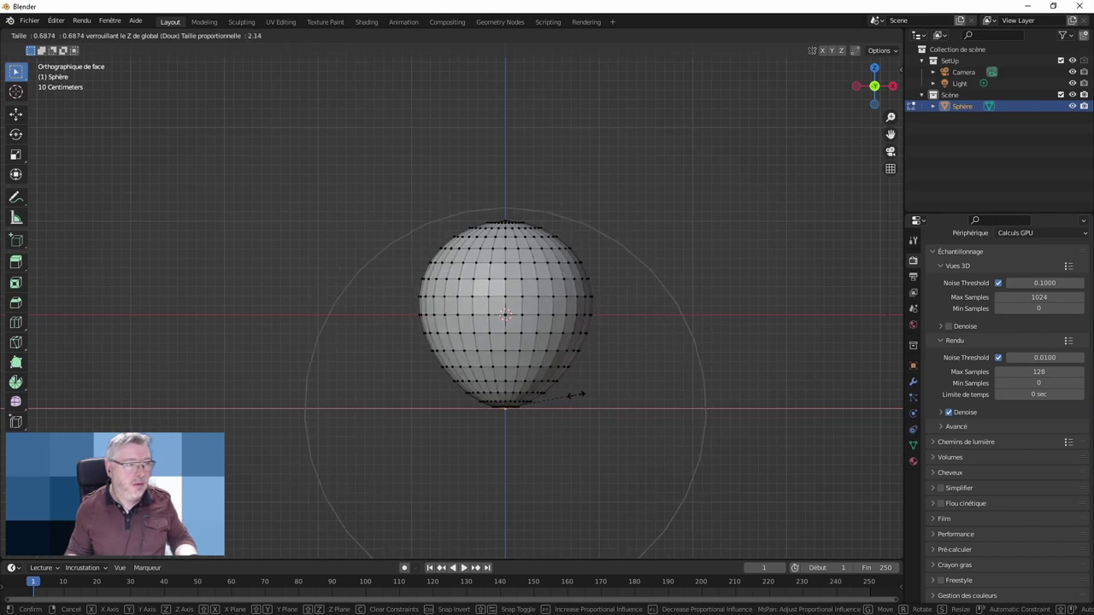
pyautogui.scroll(1, 574, 394)
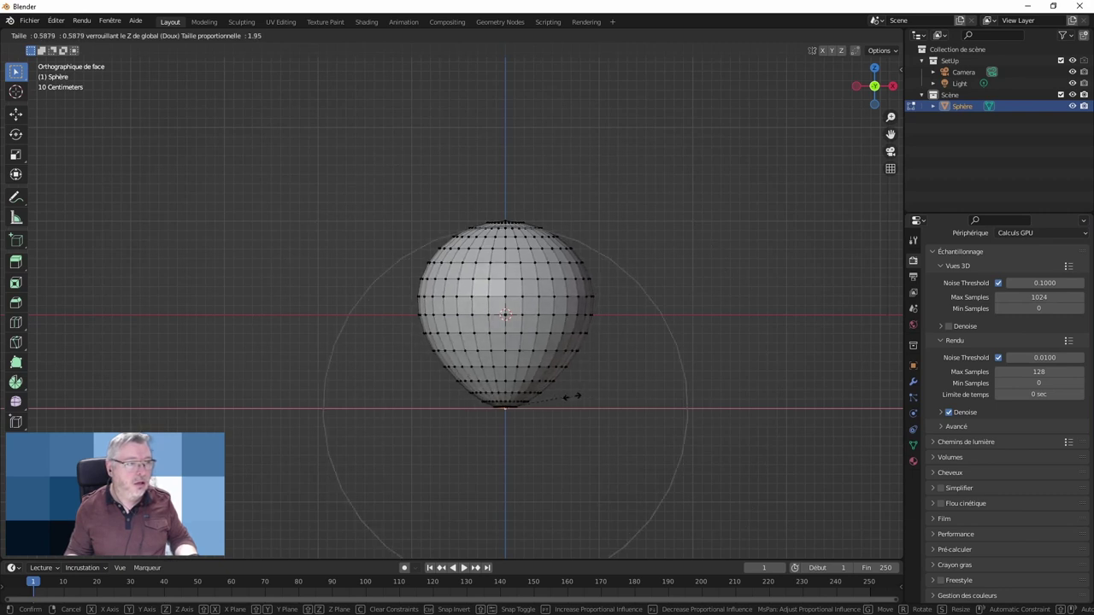
pyautogui.scroll(1, 575, 396)
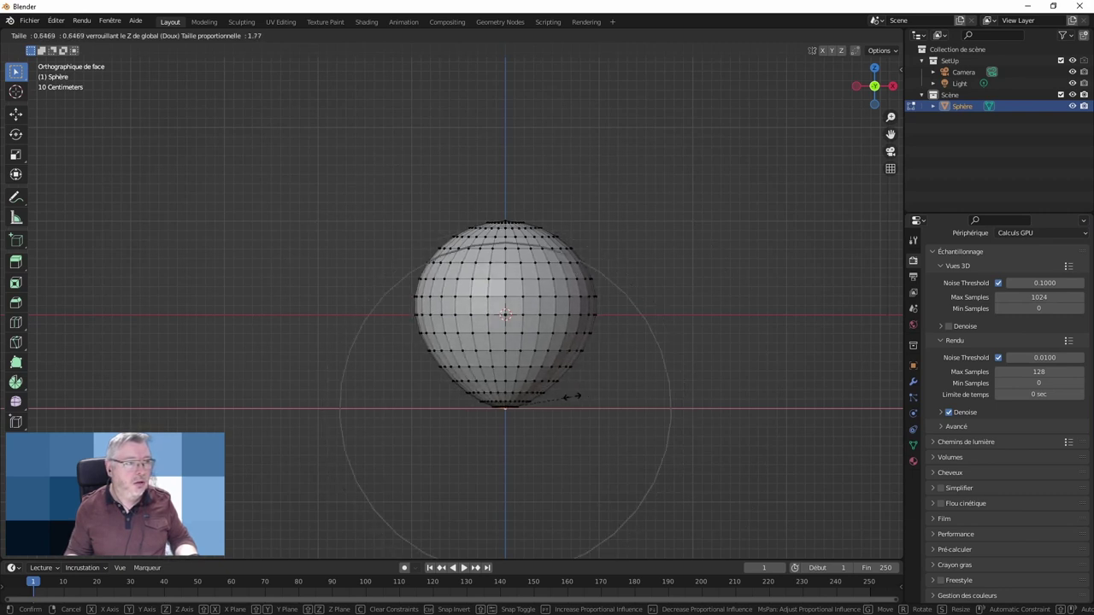
pyautogui.scroll(-2, 564, 396)
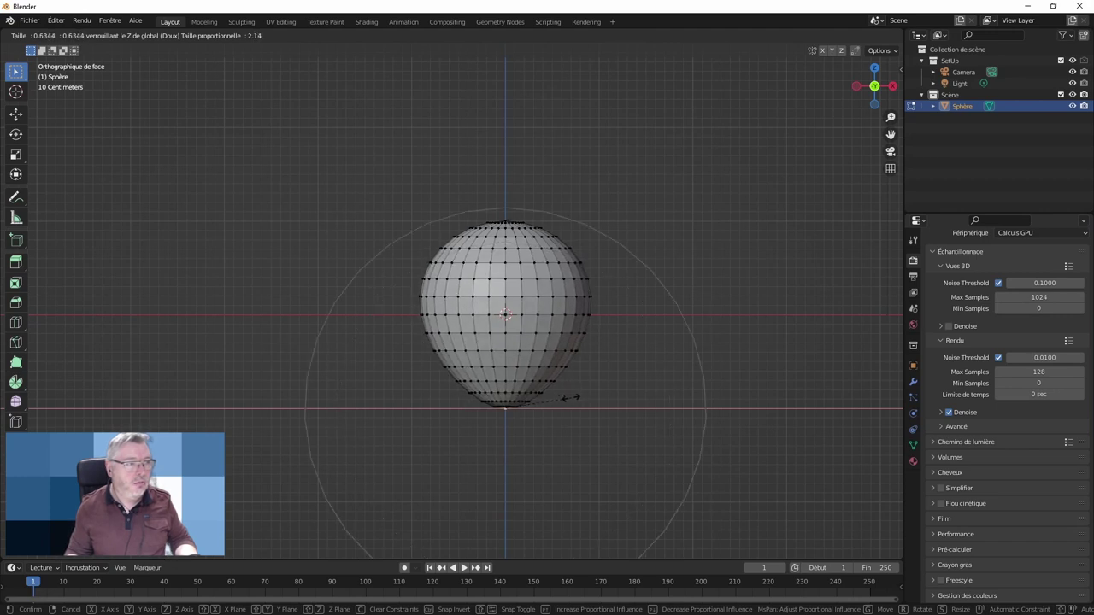
pyautogui.scroll(-1, 575, 397)
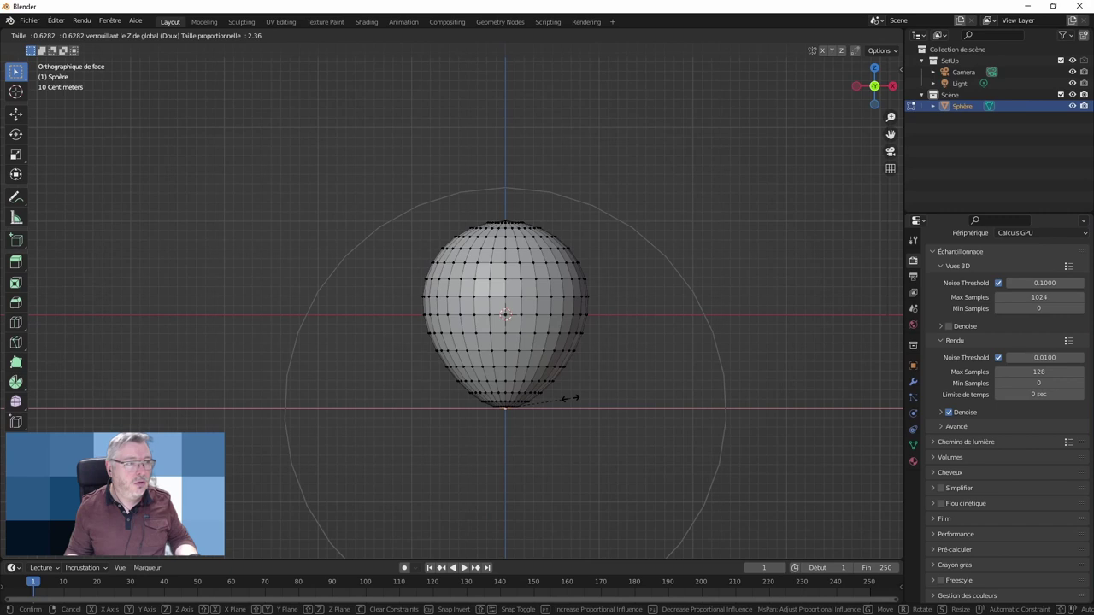
pyautogui.click(571, 399)
# Inspect the egg shape in Object Mode, then re-enter Edit Mode in top view, centred
pyautogui.press('Tab')
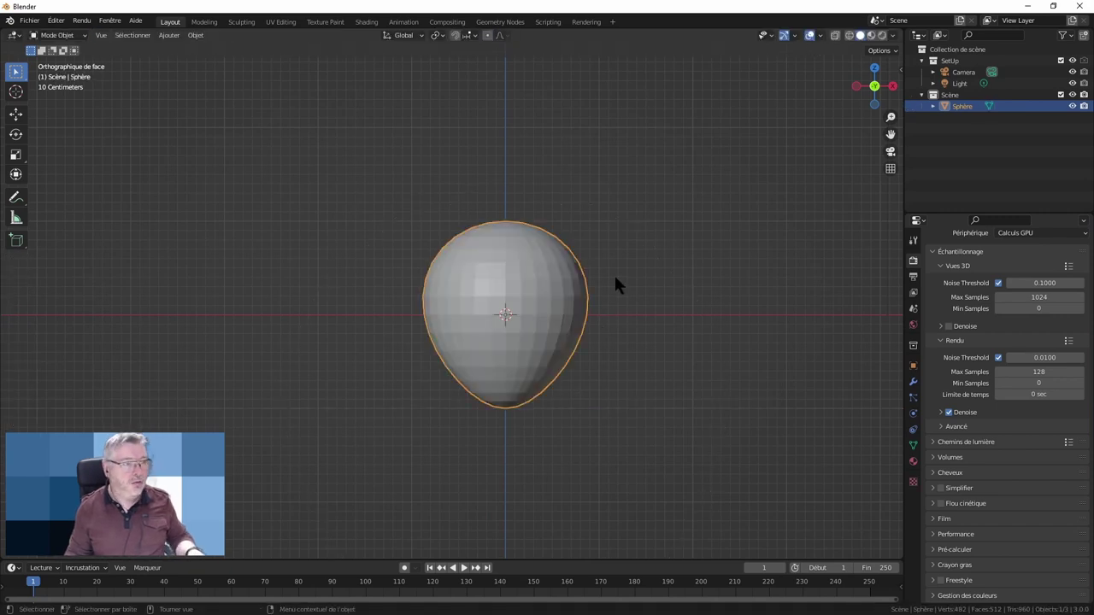
pyautogui.moveTo(615, 272)
pyautogui.mouseDown(button='middle')
pyautogui.moveTo(403, 242)
pyautogui.moveTo(593, 276)
pyautogui.mouseUp(button='middle')
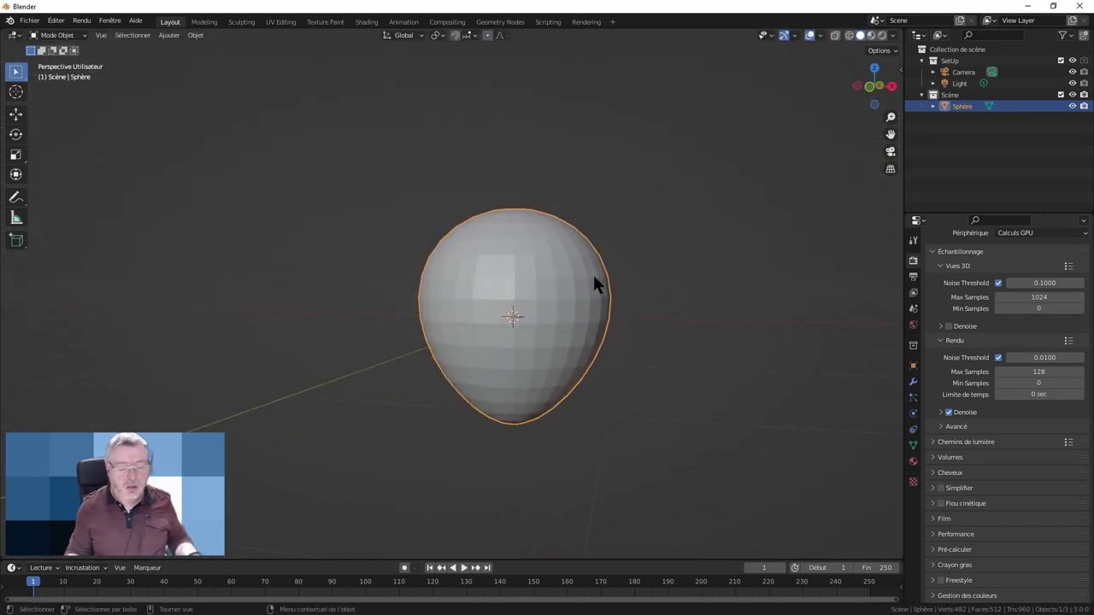
pyautogui.press('KP_1')
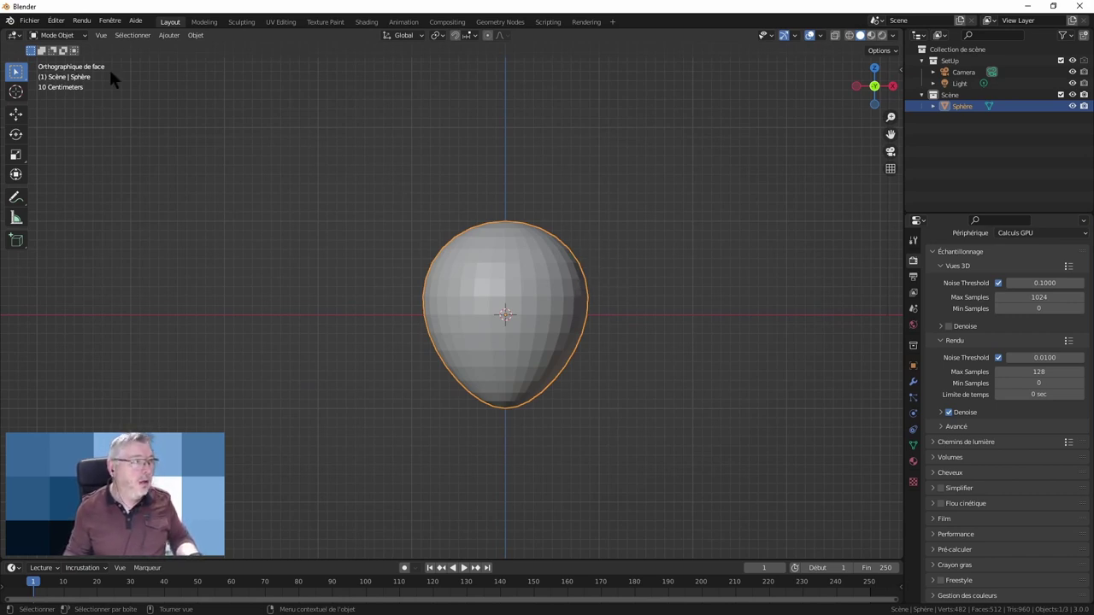
pyautogui.press('Tab')
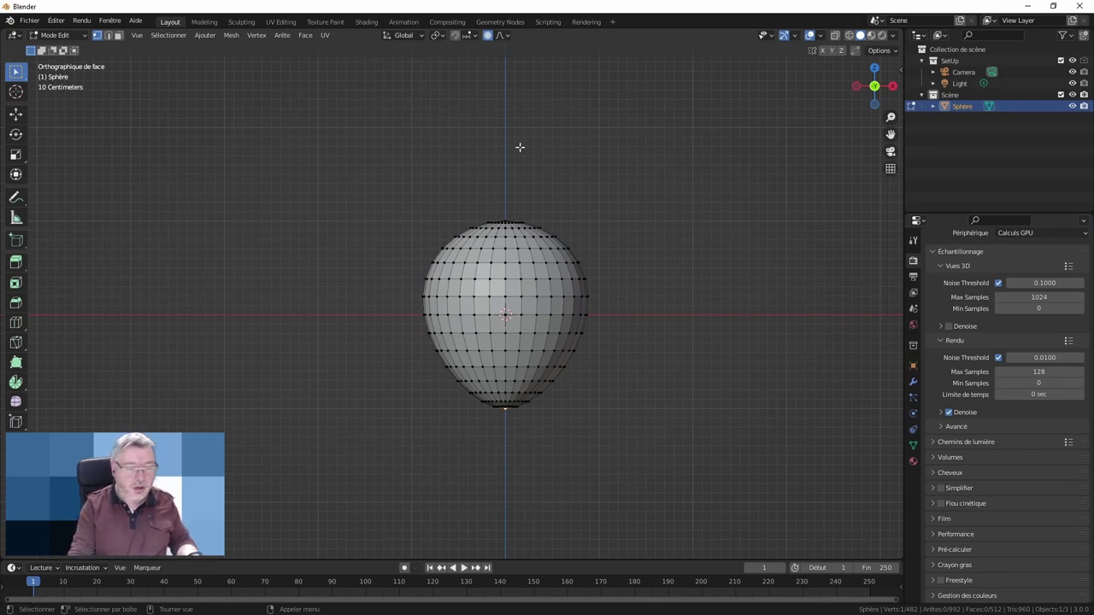
pyautogui.press('KP_7')
pyautogui.keyDown('shift'); pyautogui.moveTo(535, 256); pyautogui.dragTo(556, 121, button='middle'); pyautogui.keyUp('shift')
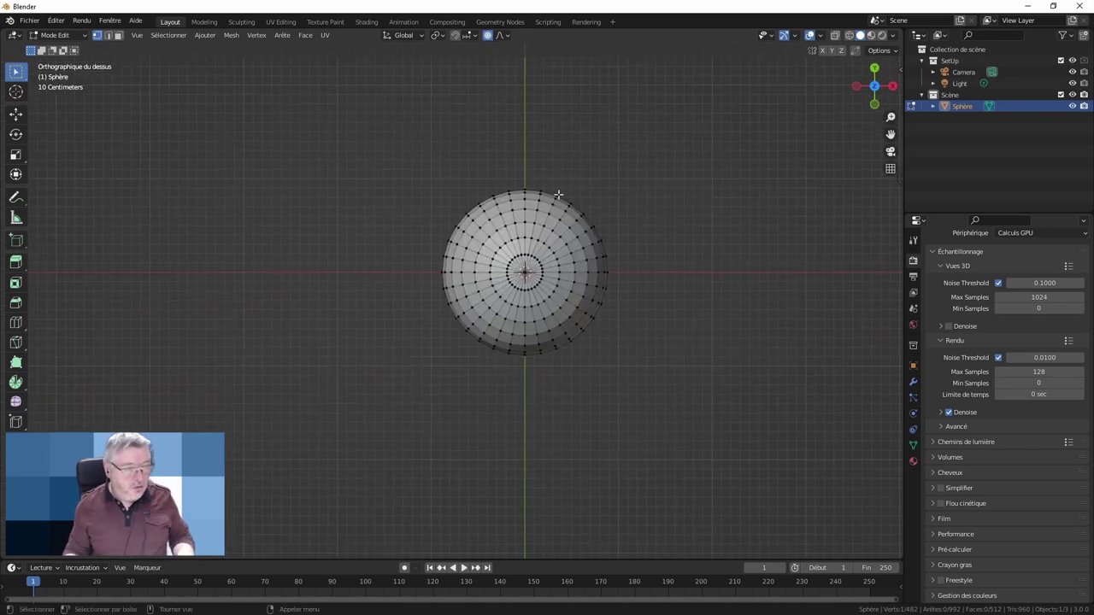
pyautogui.keyDown('shift'); pyautogui.moveTo(575, 220); pyautogui.dragTo(543, 240, button='middle'); pyautogui.keyUp('shift')
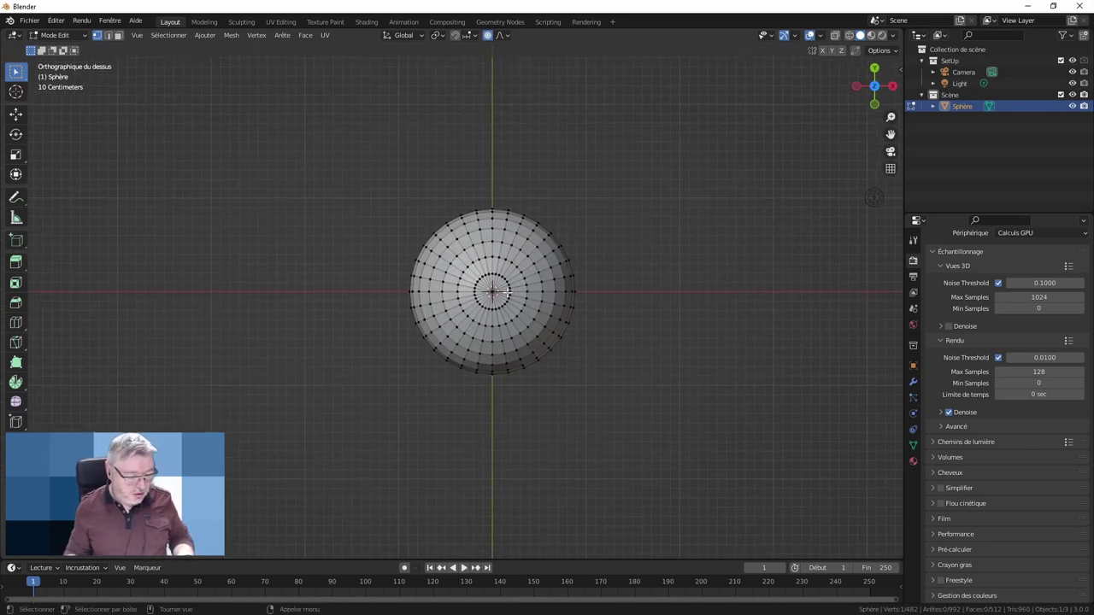
# Circle-select the sphere's top cap vertices from top view, then check from the front
pyautogui.press('c')
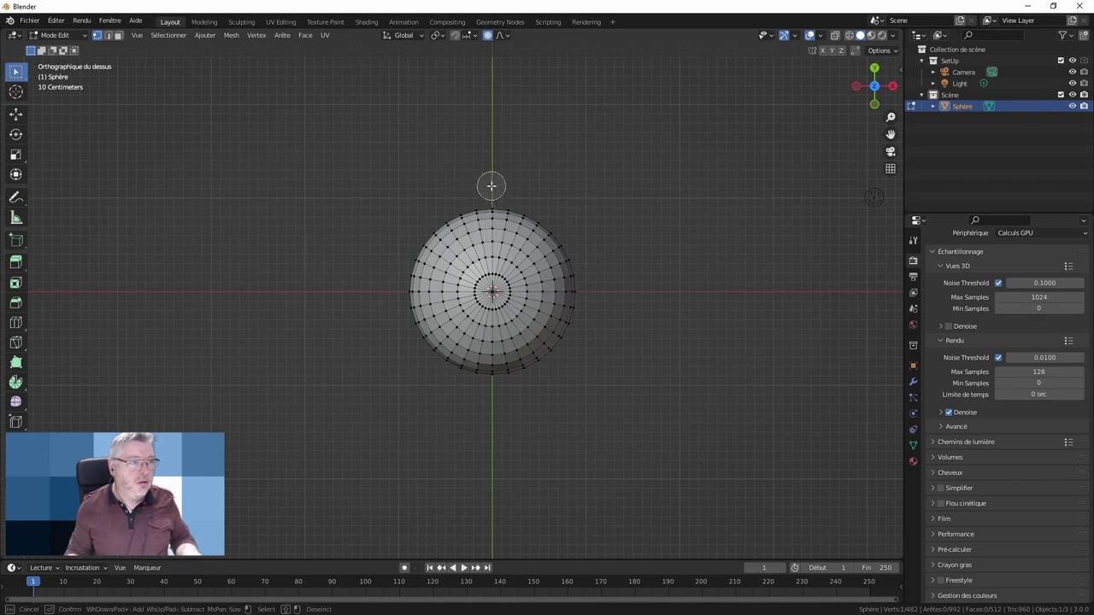
pyautogui.scroll(-2, 492, 188)
pyautogui.scroll(-2, 491, 186)
pyautogui.scroll(-3, 492, 185)
pyautogui.scroll(-3, 491, 185)
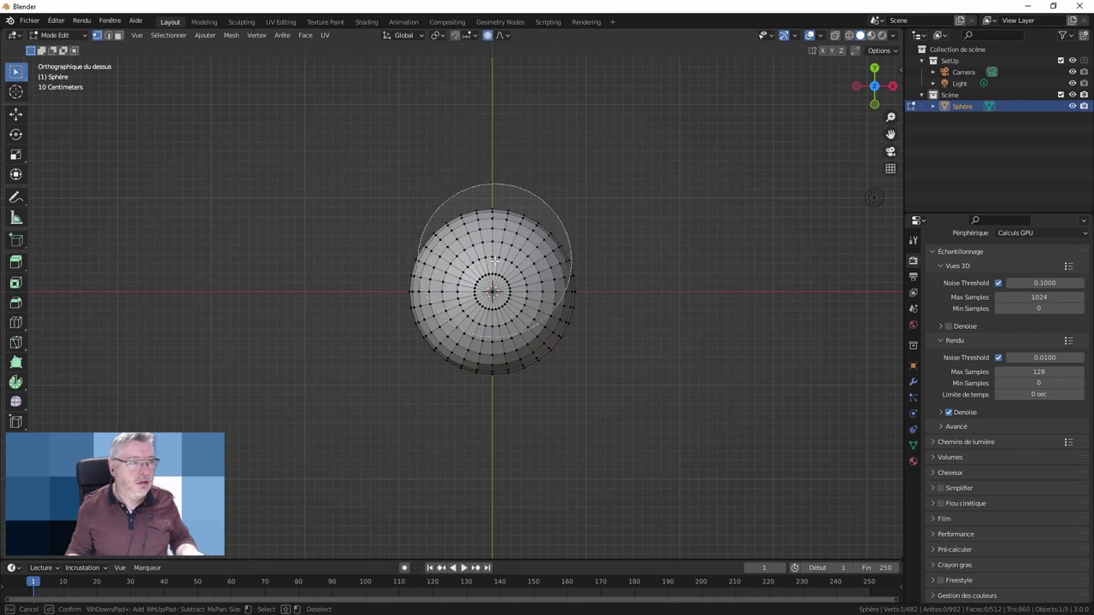
pyautogui.scroll(-2, 491, 276)
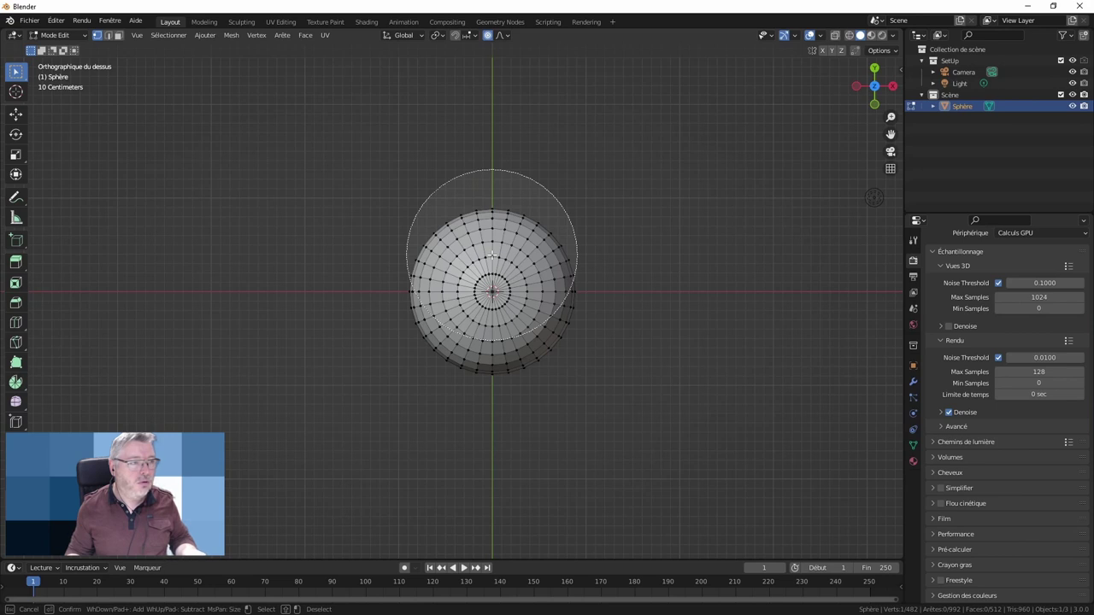
pyautogui.moveTo(492, 255); pyautogui.dragTo(643, 230)
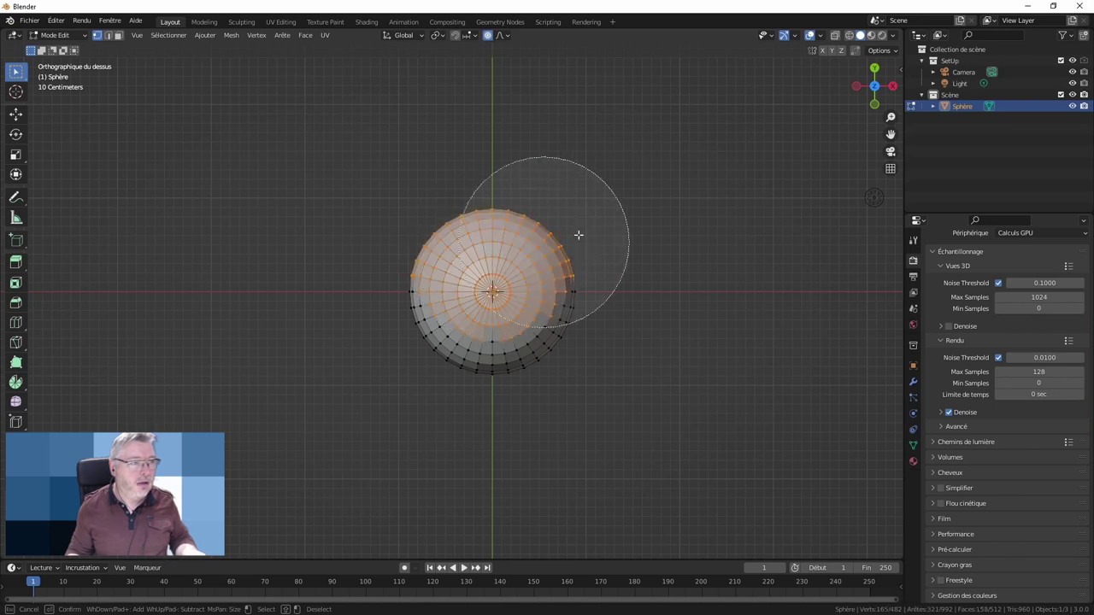
pyautogui.rightClick(642, 229)
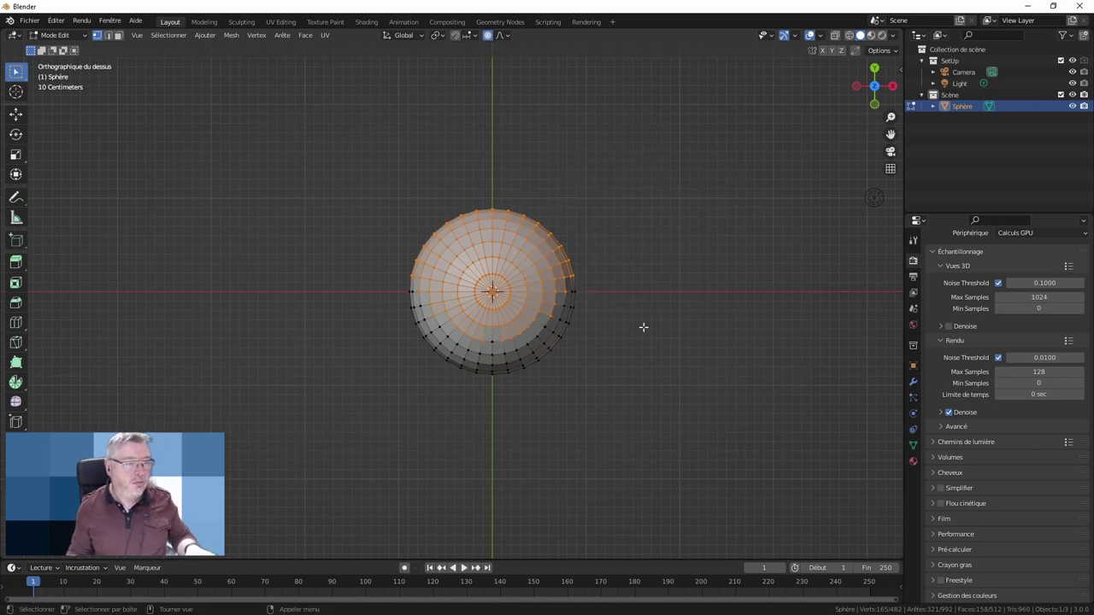
pyautogui.moveTo(642, 325)
pyautogui.mouseDown(button='middle')
pyautogui.moveTo(544, 232)
pyautogui.moveTo(659, 306)
pyautogui.moveTo(570, 311)
pyautogui.mouseUp(button='middle')
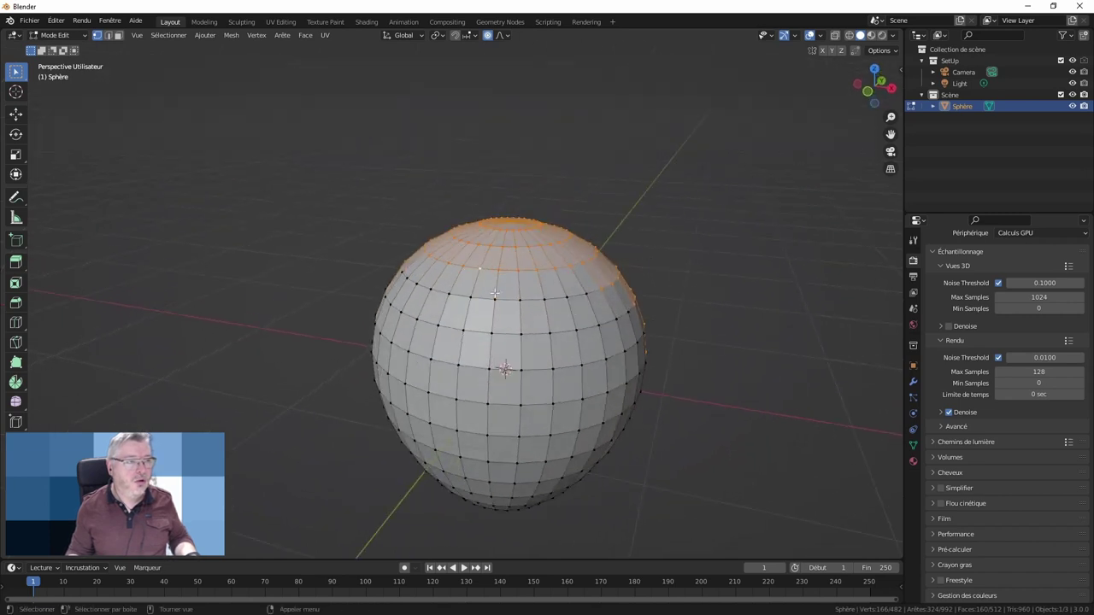
pyautogui.scroll(-2, 496, 294)
pyautogui.press('KP_7')
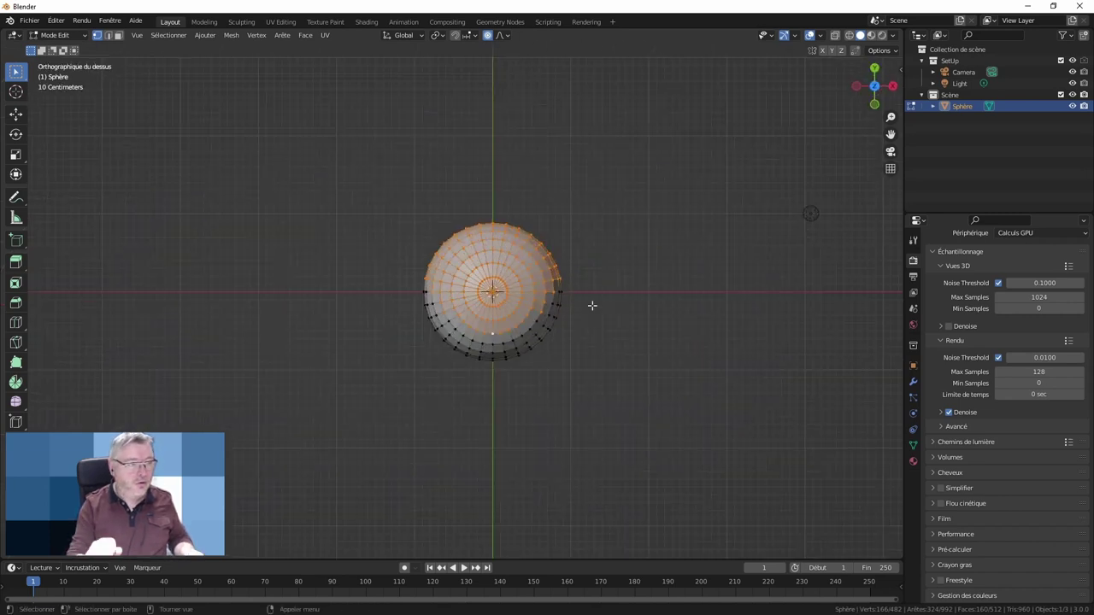
pyautogui.press('KP_1')
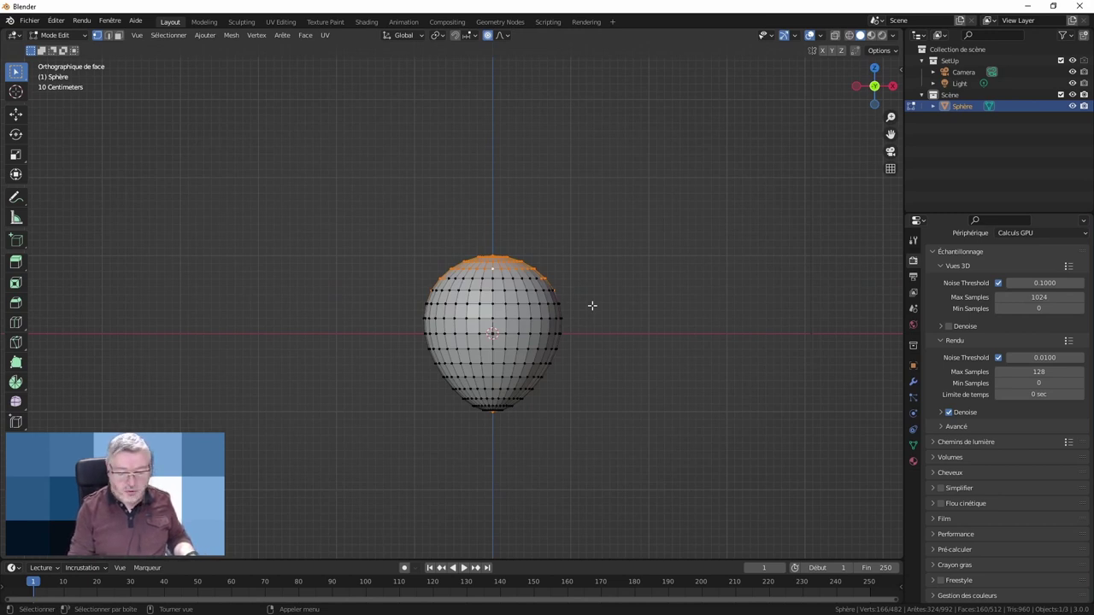
# Grow the selection and circle-select from the back down to the middle vertex rows
pyautogui.press('ctrl+KP_1')
pyautogui.press('ctrl+KP_Add')
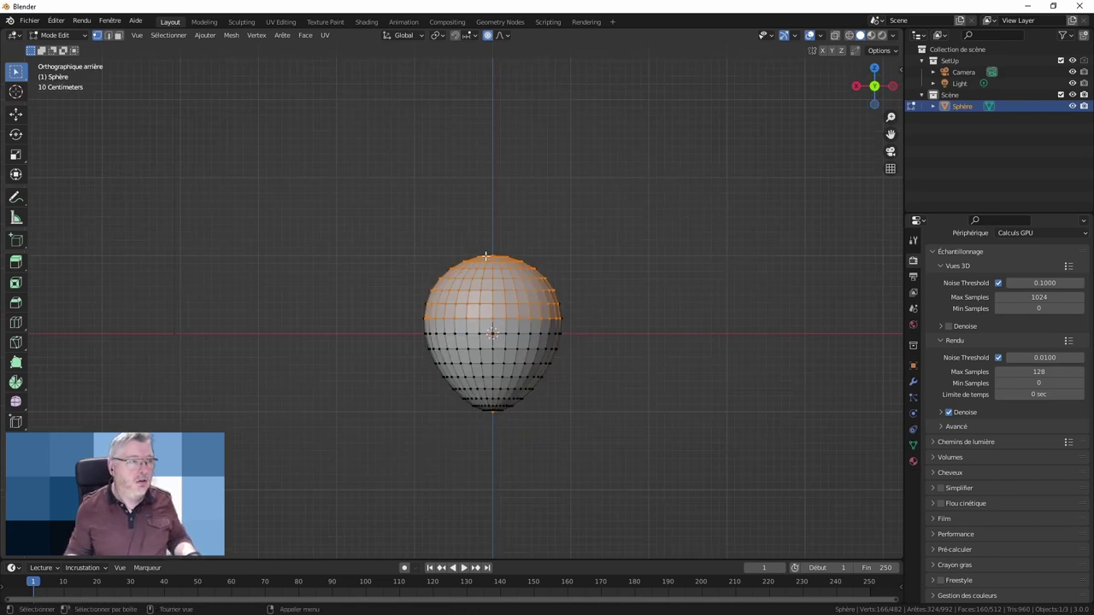
pyautogui.scroll(-1, 498, 299)
pyautogui.scroll(2, 498, 298)
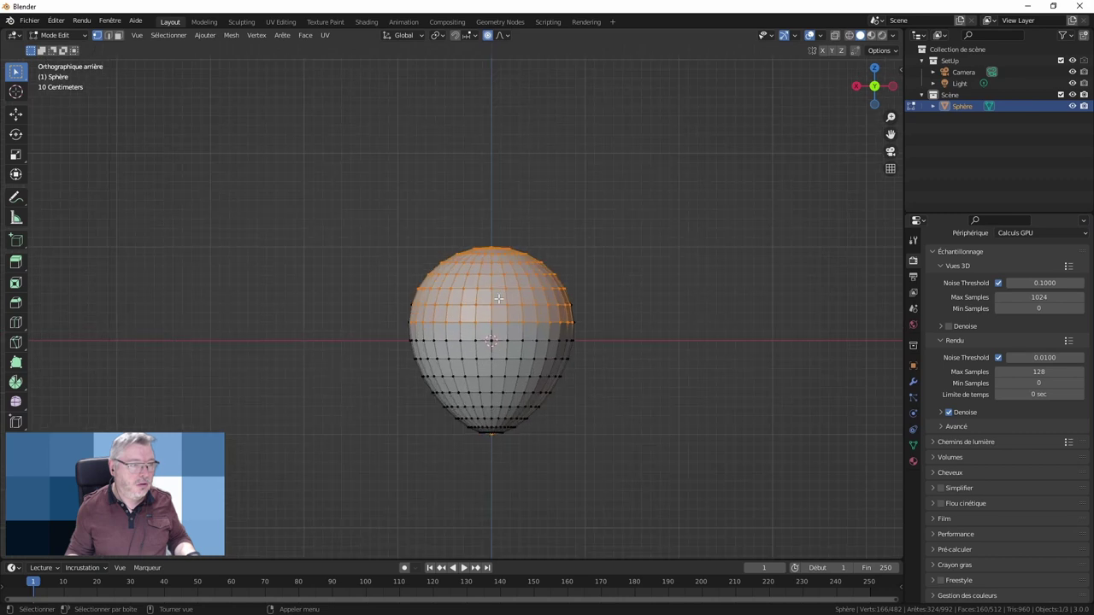
pyautogui.press('c')
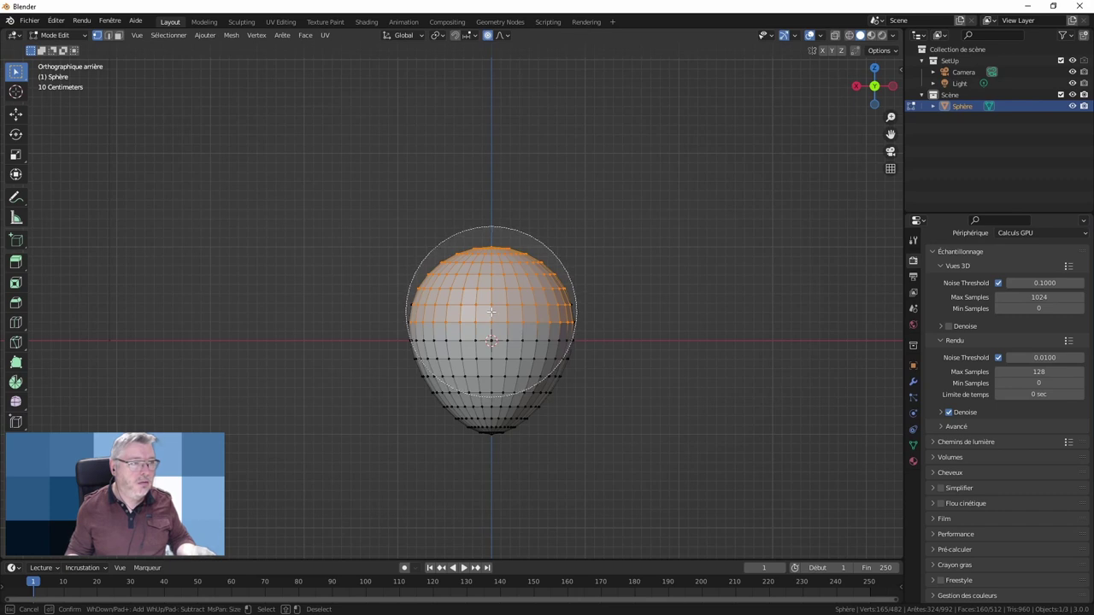
pyautogui.moveTo(490, 312); pyautogui.dragTo(495, 319)
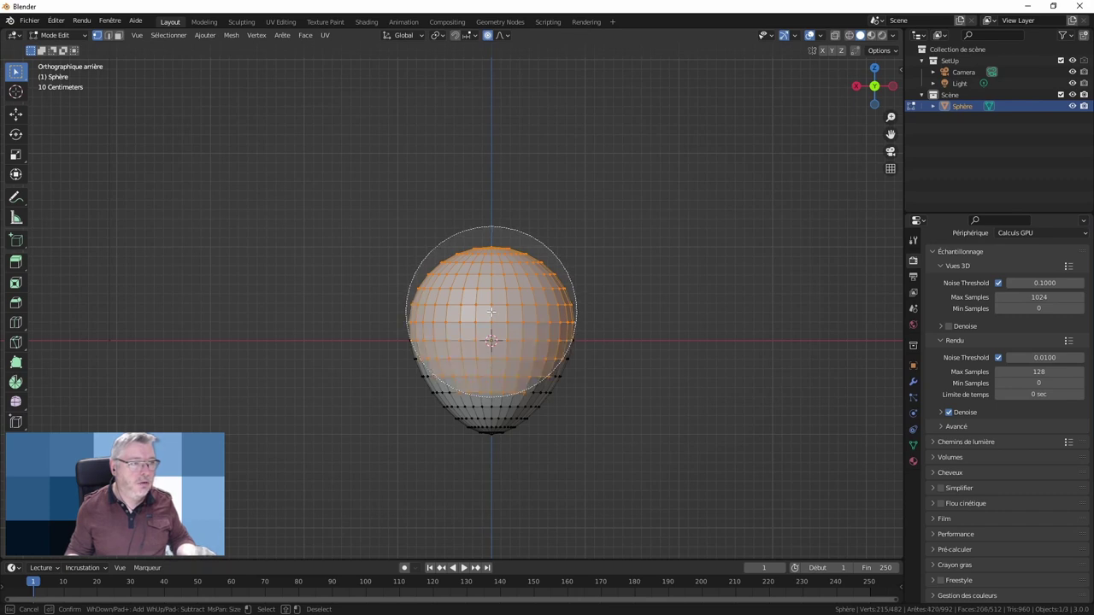
pyautogui.rightClick(618, 248)
pyautogui.moveTo(524, 275)
pyautogui.mouseDown(button='middle')
pyautogui.moveTo(573, 271)
pyautogui.moveTo(485, 253)
pyautogui.mouseUp(button='middle')
pyautogui.scroll(-3, 572, 271)
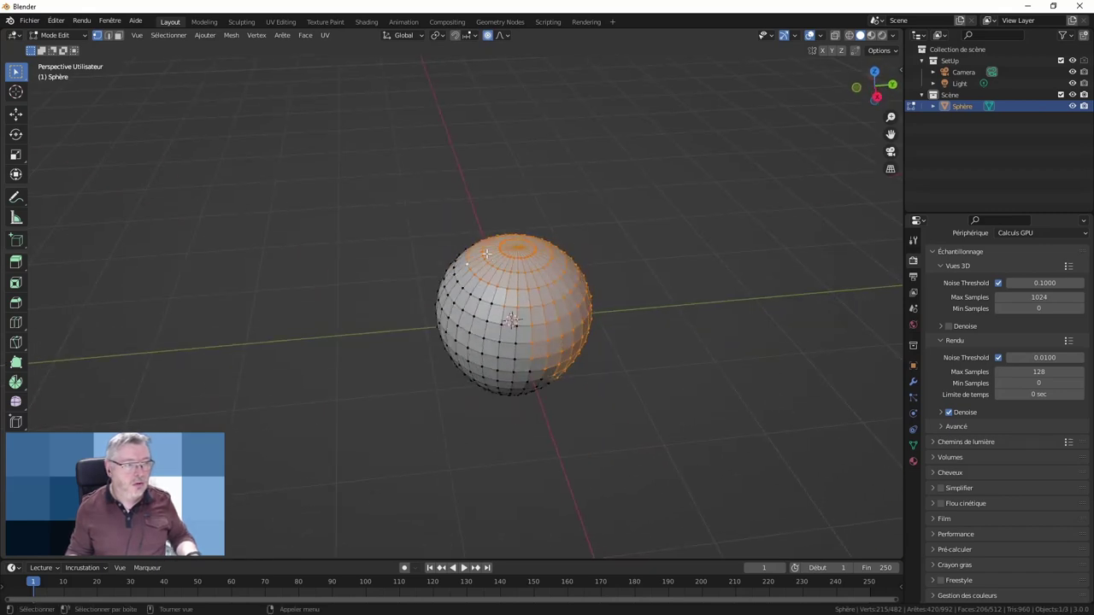
pyautogui.moveTo(579, 315)
pyautogui.mouseDown(button='middle')
pyautogui.moveTo(452, 289)
pyautogui.moveTo(513, 289)
pyautogui.moveTo(438, 243)
pyautogui.moveTo(560, 311)
pyautogui.moveTo(580, 299)
pyautogui.mouseUp(button='middle')
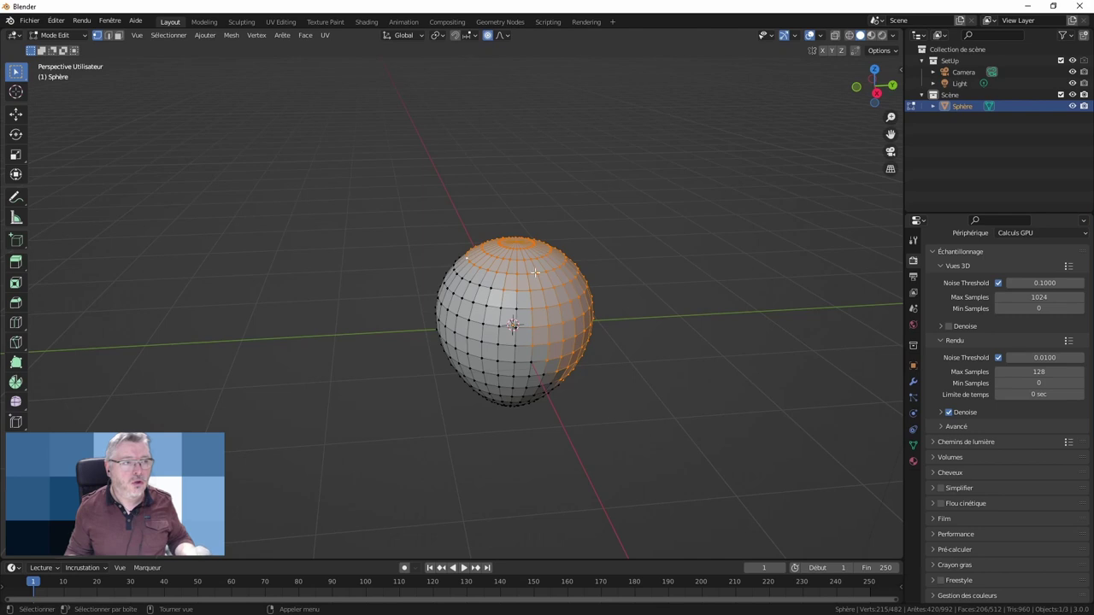
# Create a vertex group named Cheveux and assign the selected hair-region vertices to it
pyautogui.click(912, 444)
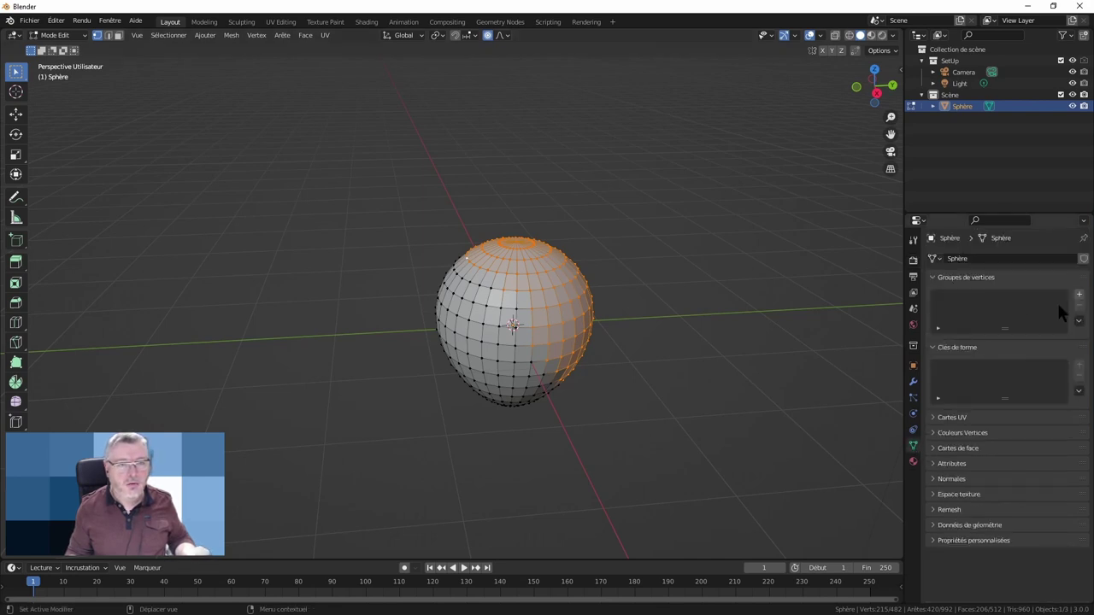
pyautogui.click(1078, 294)
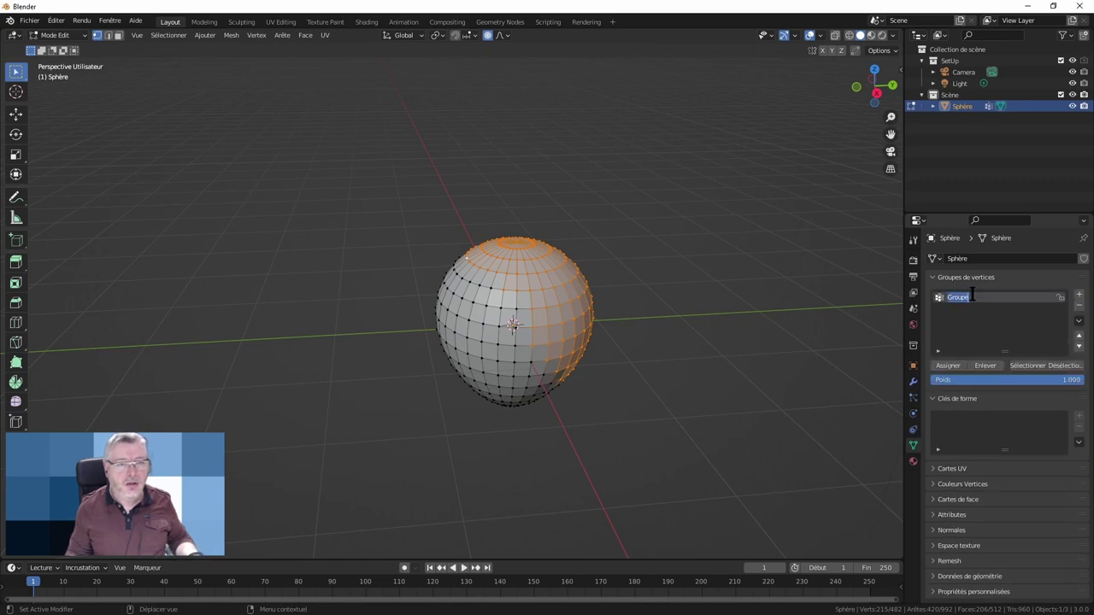
pyautogui.write('Ch')
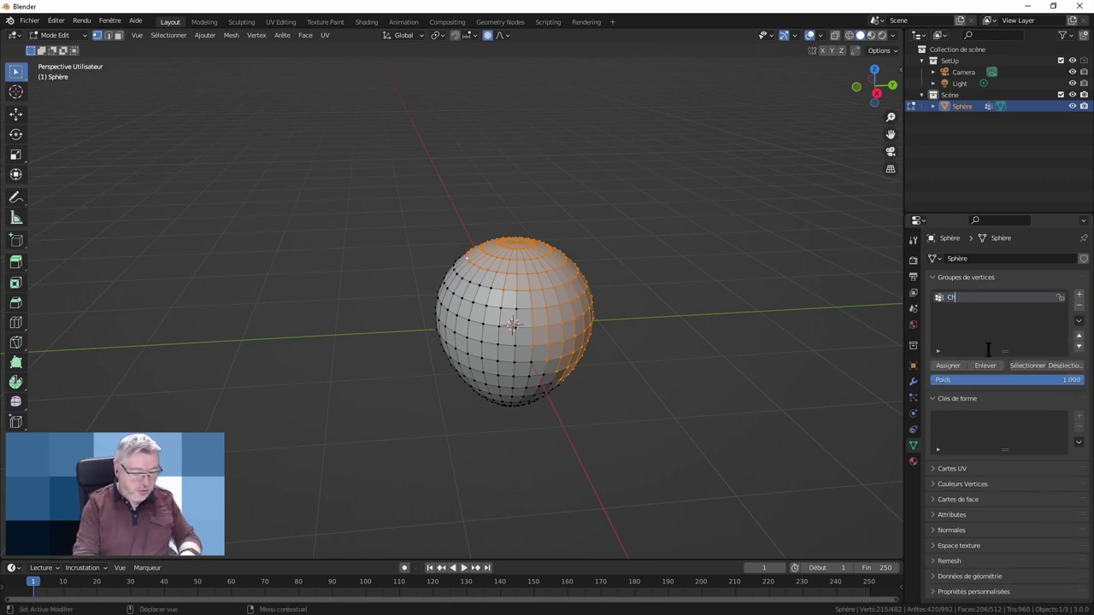
pyautogui.write('eveux')
pyautogui.press('Return')
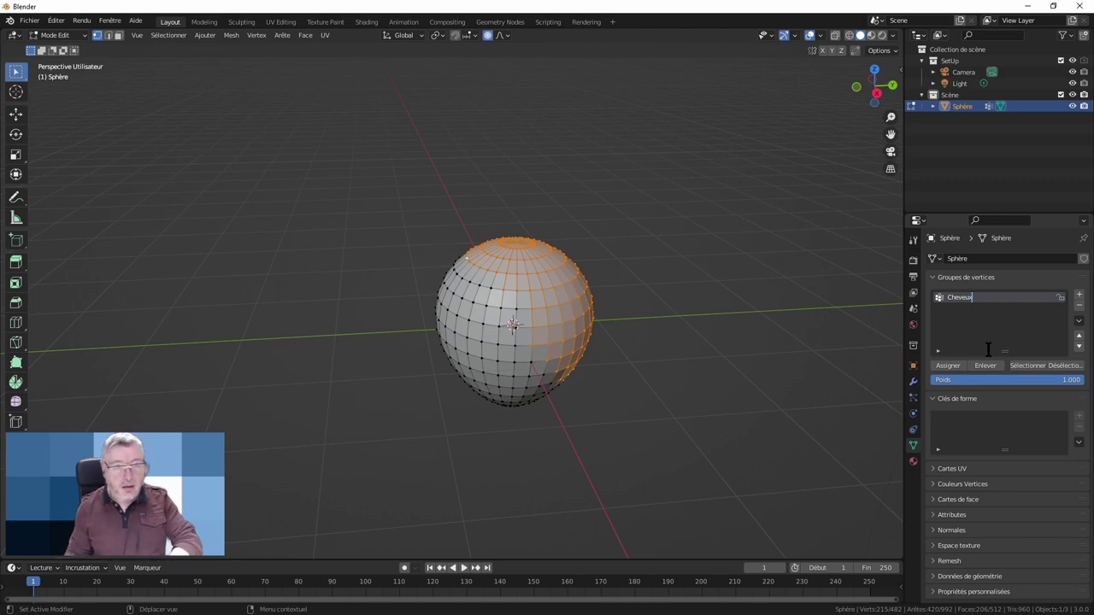
pyautogui.click(947, 365)
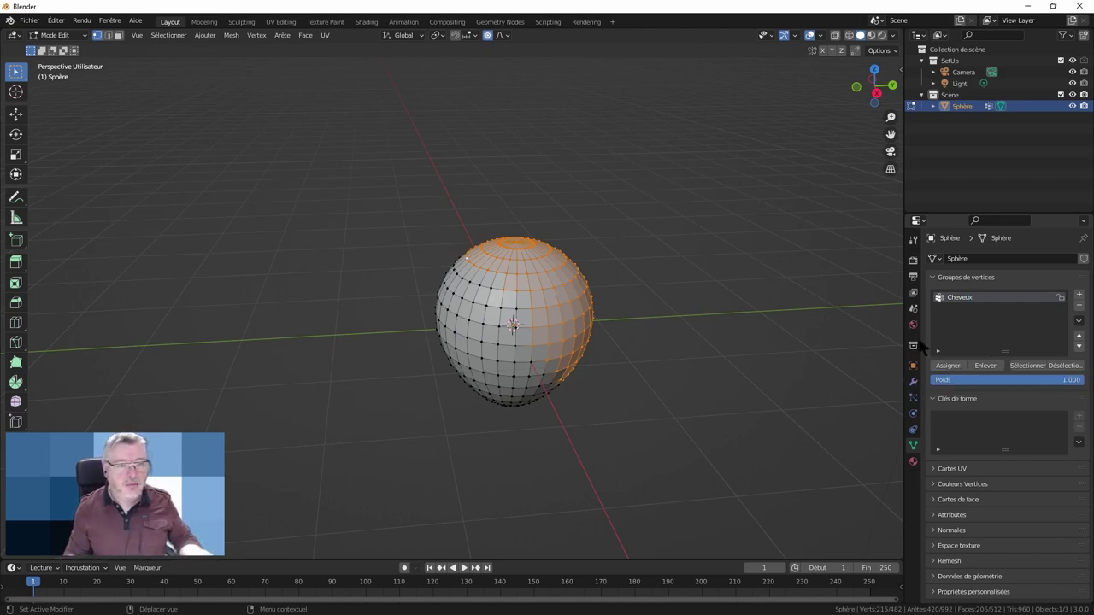
# Verify the Cheveux group by deselecting all and reselecting its vertices
pyautogui.click(723, 273)
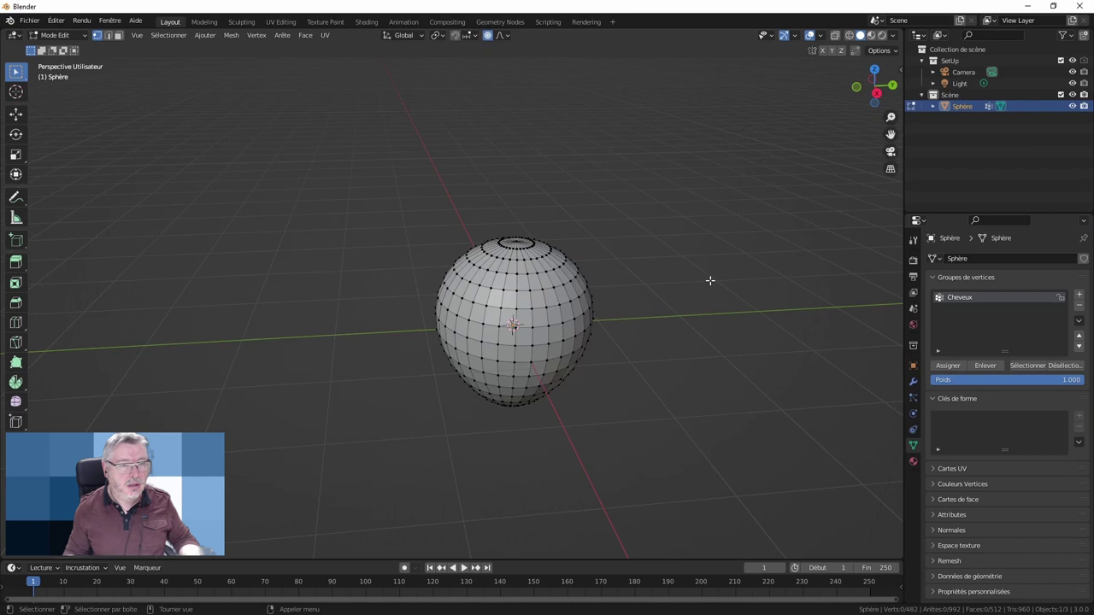
pyautogui.click(1019, 364)
pyautogui.moveTo(709, 286)
pyautogui.mouseDown(button='middle')
pyautogui.moveTo(728, 303)
pyautogui.moveTo(564, 270)
pyautogui.mouseUp(button='middle')
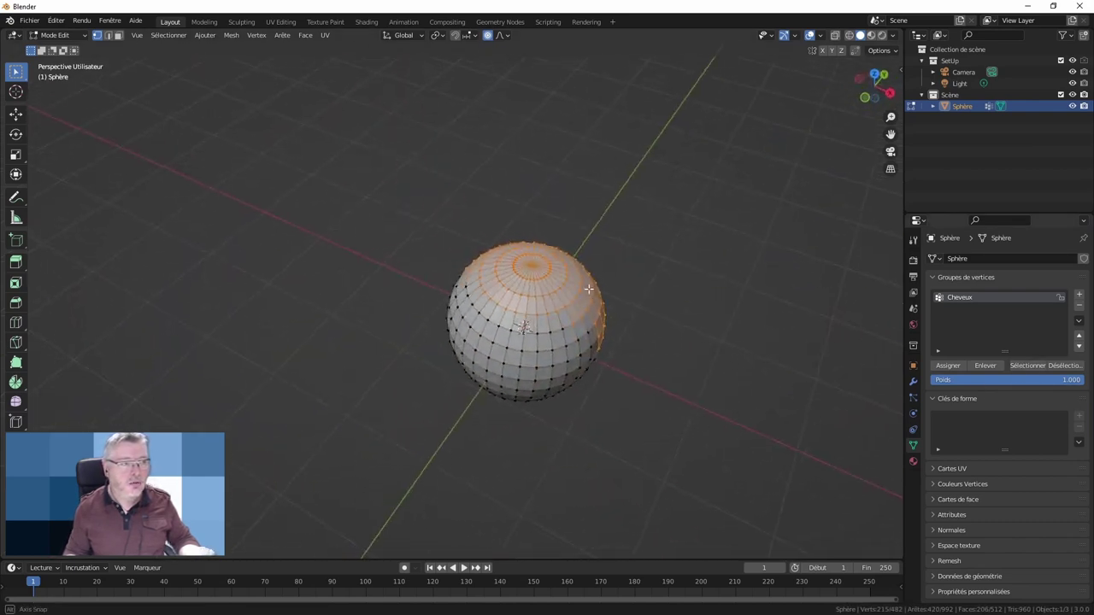
pyautogui.moveTo(565, 271); pyautogui.dragTo(561, 257, button='middle')
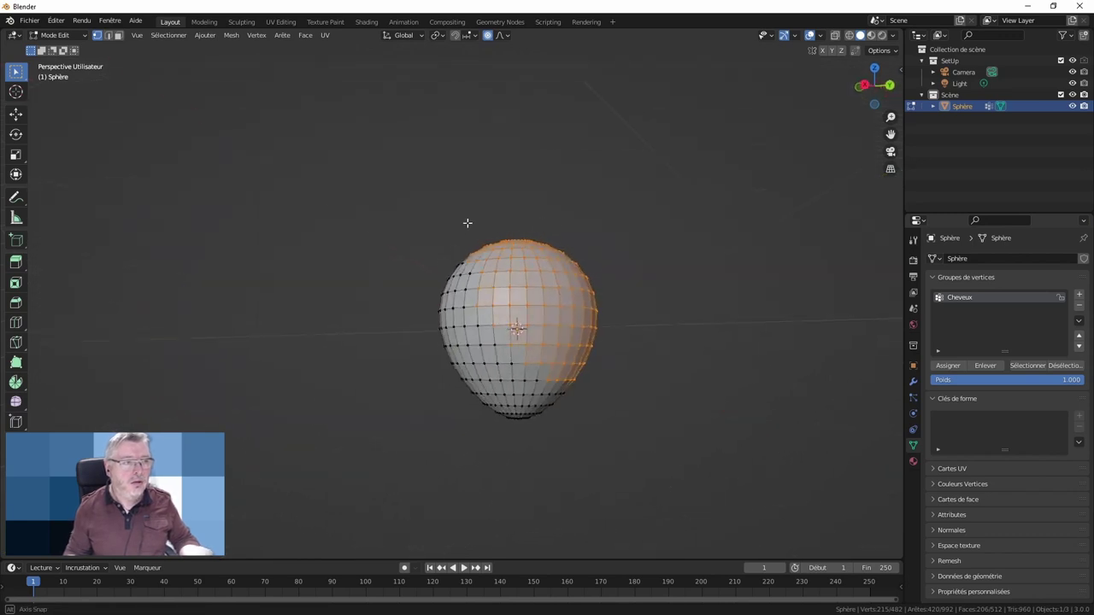
# Return to Object Mode and apply Shade Smooth to the head
pyautogui.press('Tab')
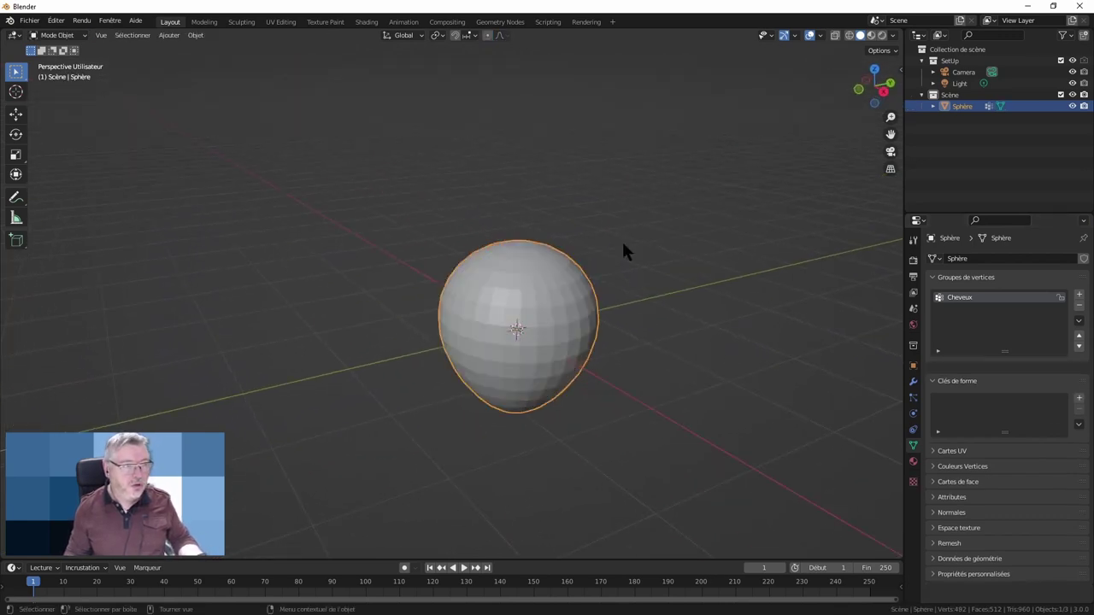
pyautogui.rightClick(525, 275)
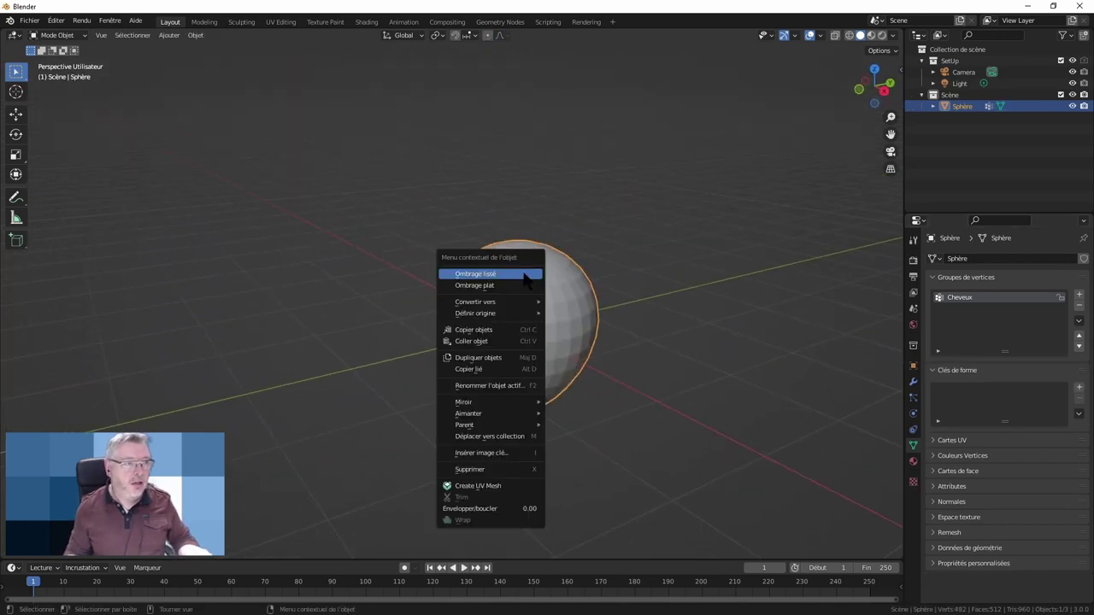
pyautogui.click(525, 275)
pyautogui.moveTo(531, 282)
pyautogui.mouseDown(button='middle')
pyautogui.moveTo(571, 271)
pyautogui.moveTo(556, 281)
pyautogui.moveTo(576, 254)
pyautogui.moveTo(550, 283)
pyautogui.moveTo(554, 239)
pyautogui.moveTo(521, 262)
pyautogui.mouseUp(button='middle')
pyautogui.scroll(2, 564, 303)
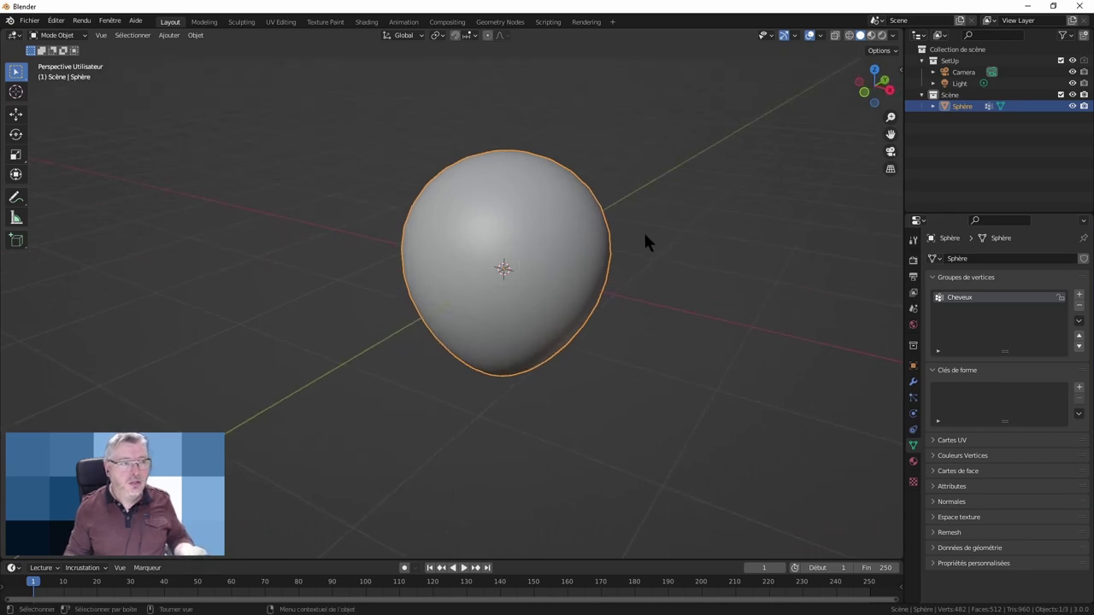
pyautogui.moveTo(642, 237)
pyautogui.mouseDown(button='middle')
pyautogui.moveTo(623, 239)
pyautogui.moveTo(632, 268)
pyautogui.moveTo(646, 243)
pyautogui.moveTo(658, 252)
pyautogui.mouseUp(button='middle')
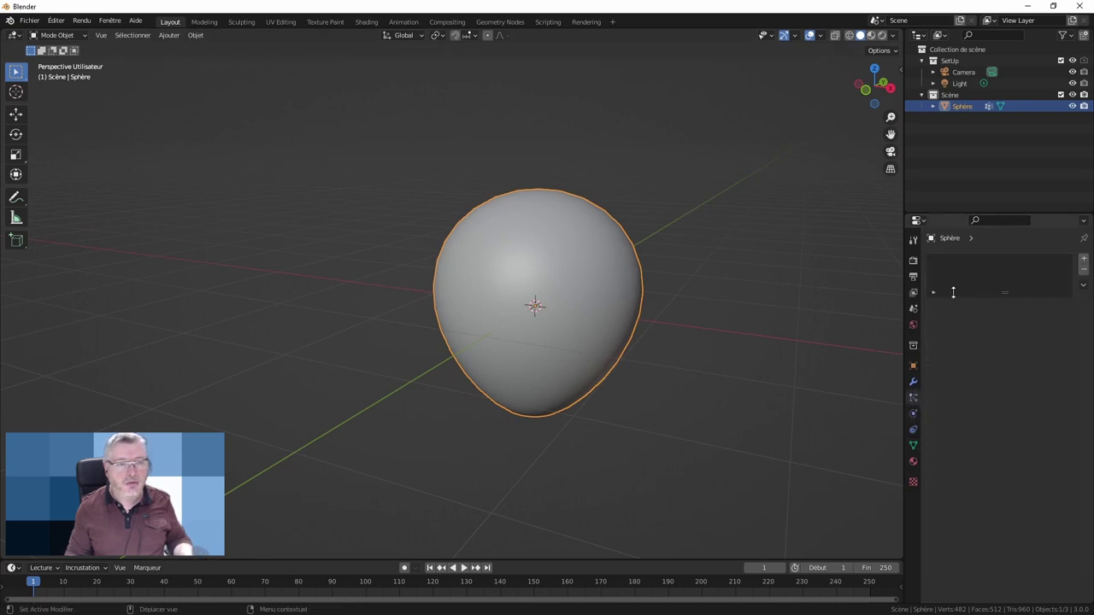
# Add a particle system to the head, preview its playback, and return to frame 1
pyautogui.click(1083, 260)
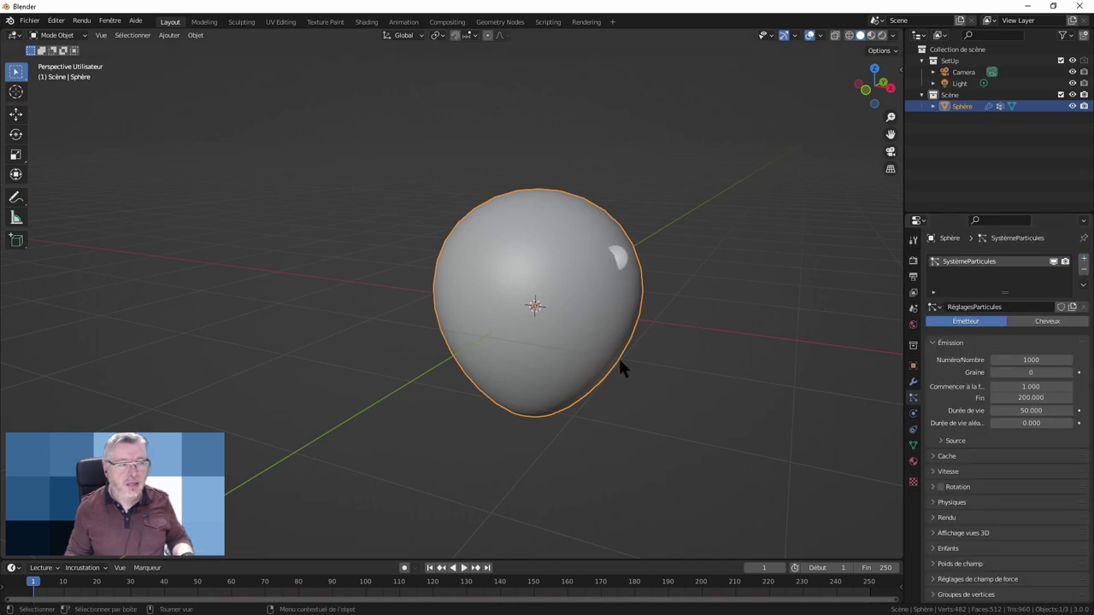
pyautogui.press('space')
pyautogui.press('space')
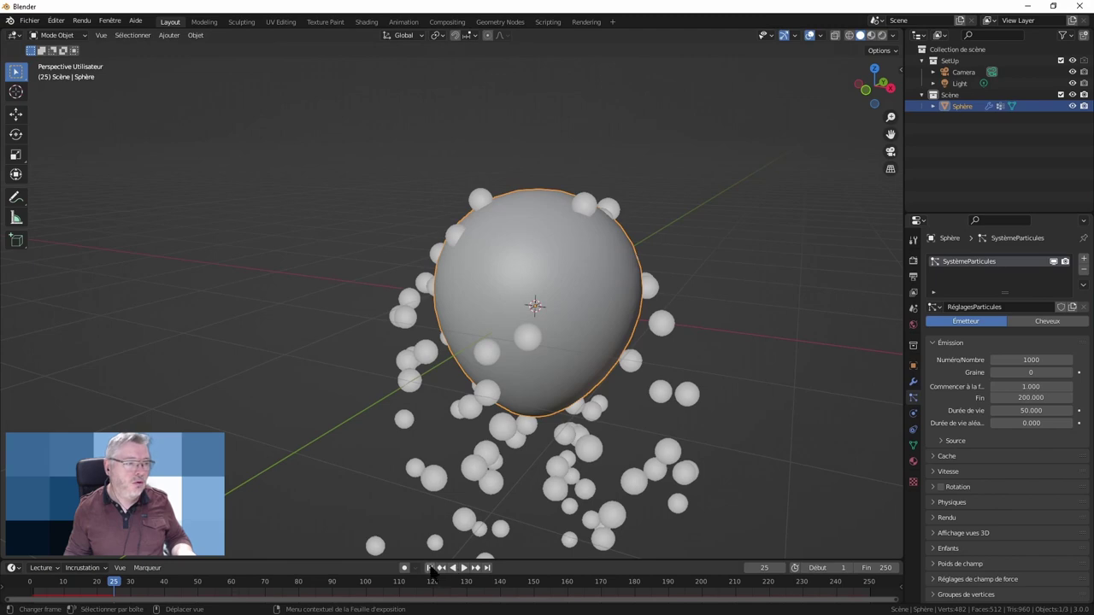
pyautogui.click(430, 568)
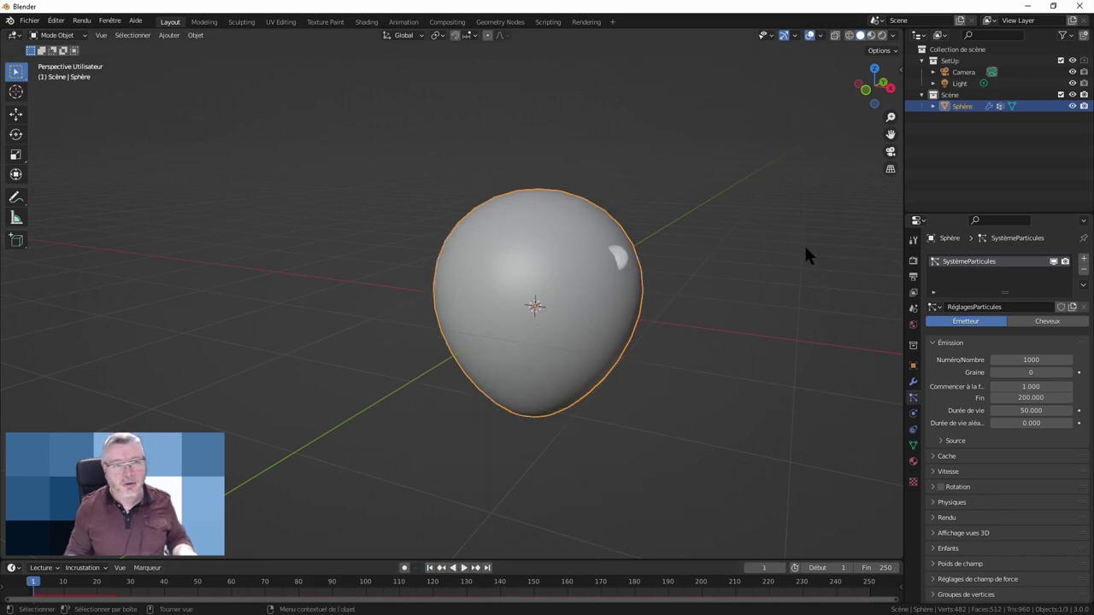
# Switch the particle system type to Hair and orbit to view the strands
pyautogui.click(1061, 326)
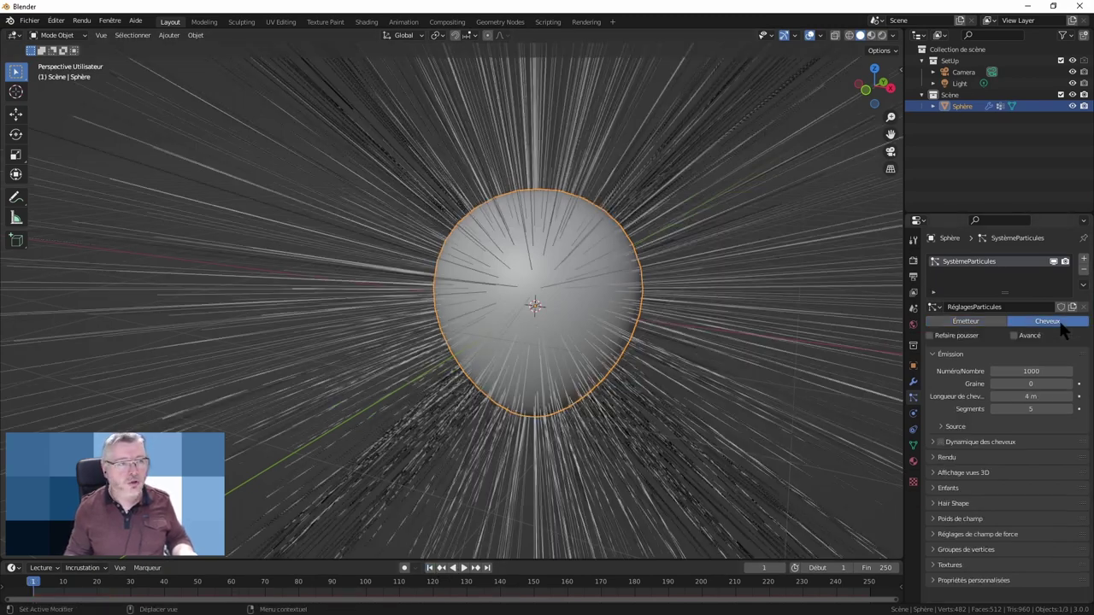
pyautogui.scroll(-3, 681, 307)
pyautogui.scroll(-2, 710, 310)
pyautogui.moveTo(724, 305)
pyautogui.mouseDown(button='middle')
pyautogui.moveTo(588, 280)
pyautogui.moveTo(581, 293)
pyautogui.moveTo(549, 285)
pyautogui.moveTo(573, 303)
pyautogui.mouseUp(button='middle')
pyautogui.scroll(2, 582, 295)
pyautogui.scroll(-1, 572, 299)
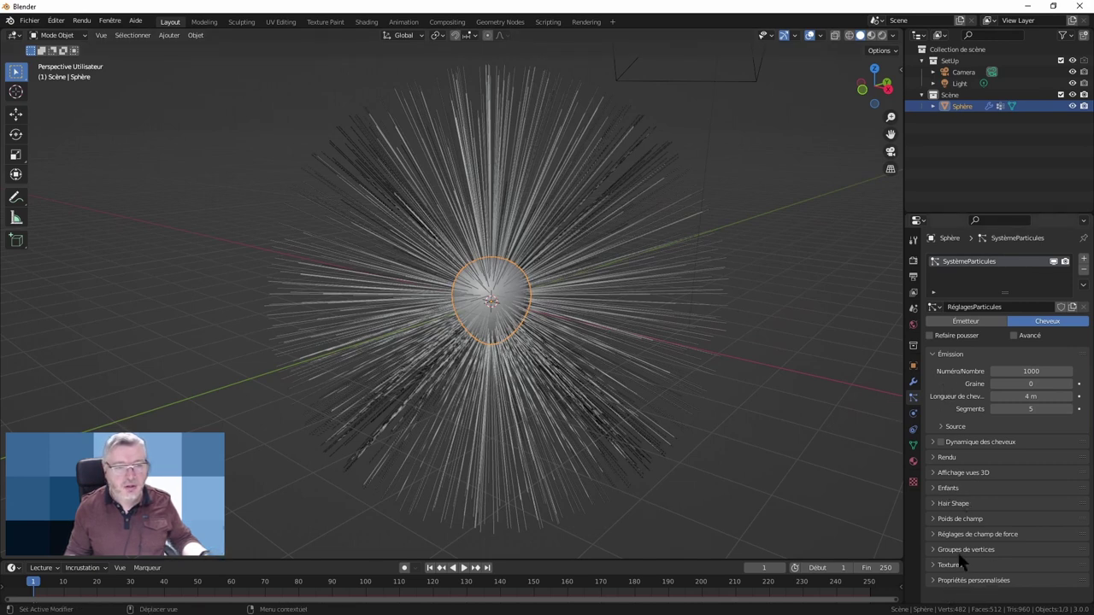
# Set the hair Density vertex group to Cheveux so strands grow only on the upper head
pyautogui.click(933, 550)
pyautogui.scroll(-3, 989, 498)
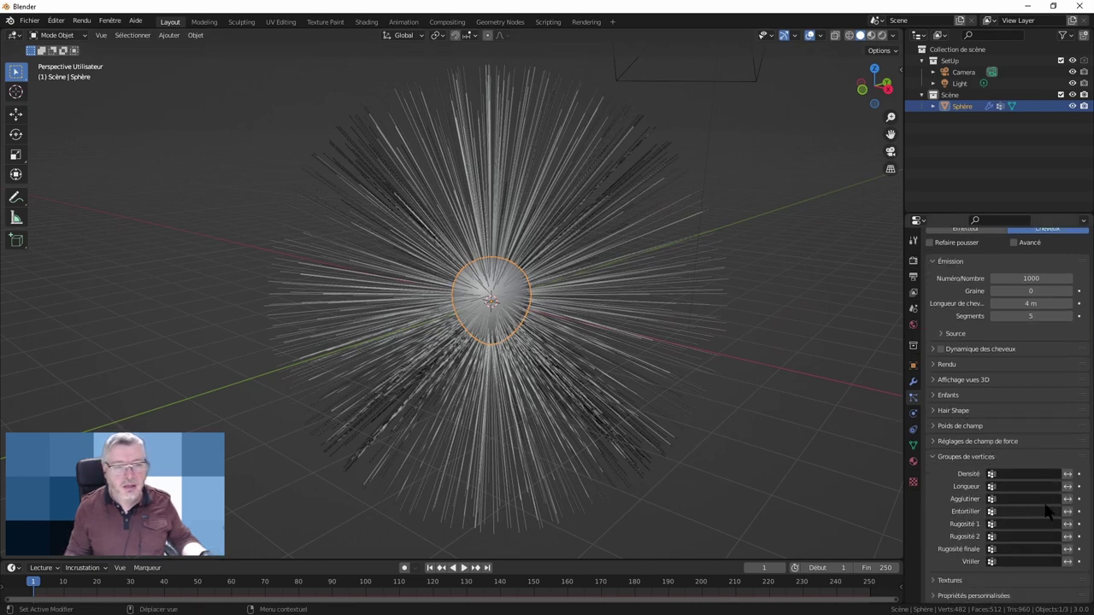
pyautogui.click(1035, 475)
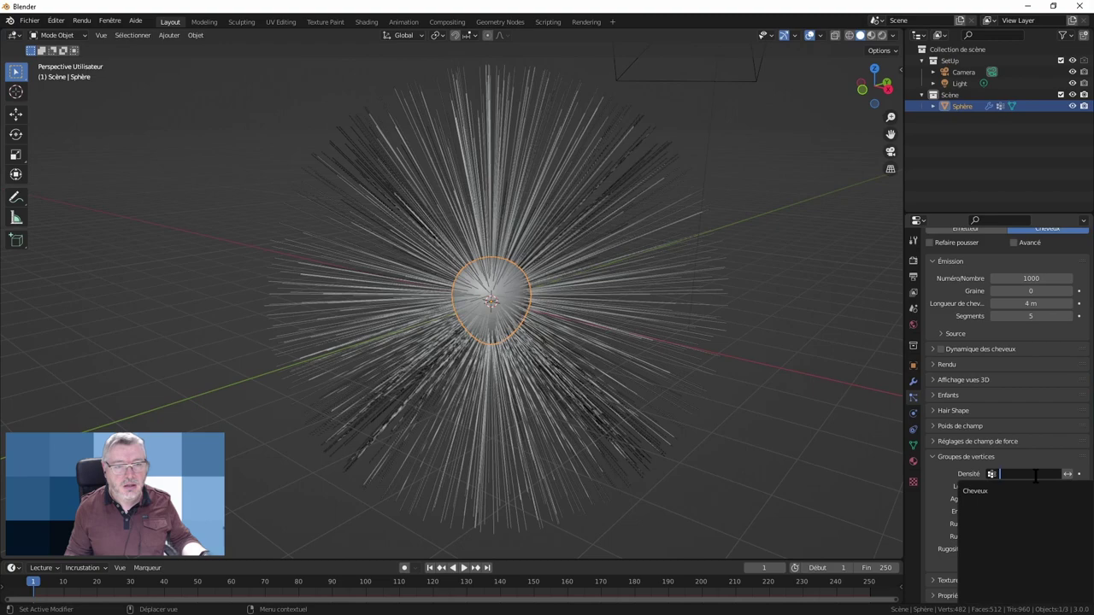
pyautogui.click(985, 494)
pyautogui.moveTo(572, 292)
pyautogui.mouseDown(button='middle')
pyautogui.moveTo(567, 244)
pyautogui.moveTo(513, 251)
pyautogui.moveTo(518, 299)
pyautogui.moveTo(431, 248)
pyautogui.moveTo(464, 232)
pyautogui.moveTo(544, 313)
pyautogui.moveTo(516, 218)
pyautogui.mouseUp(button='middle')
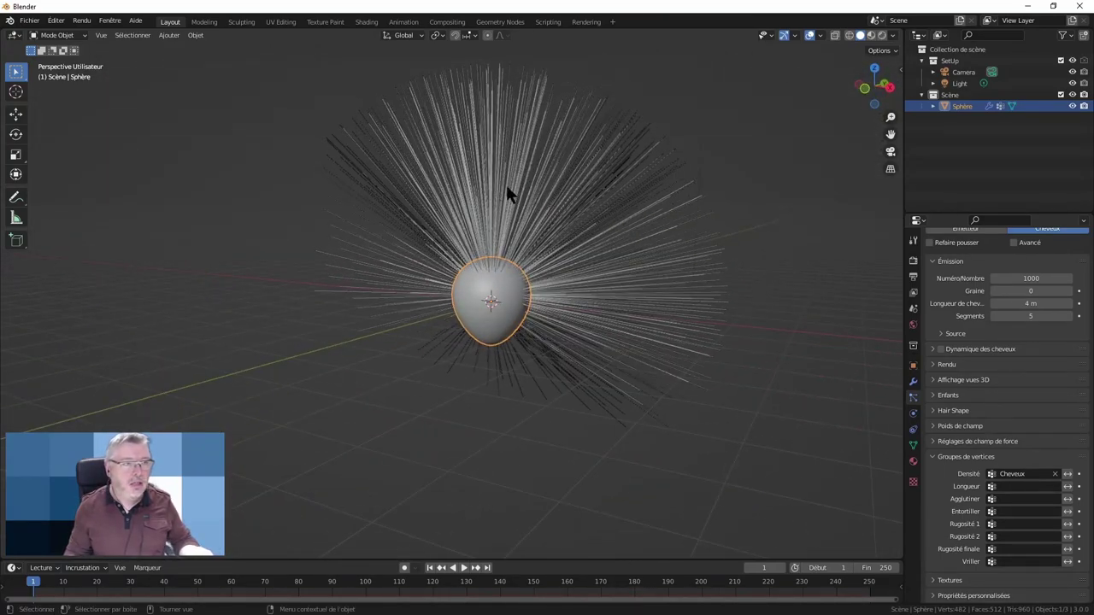
# Set the hair emission Number to 5000 strands
pyautogui.scroll(3, 1025, 376)
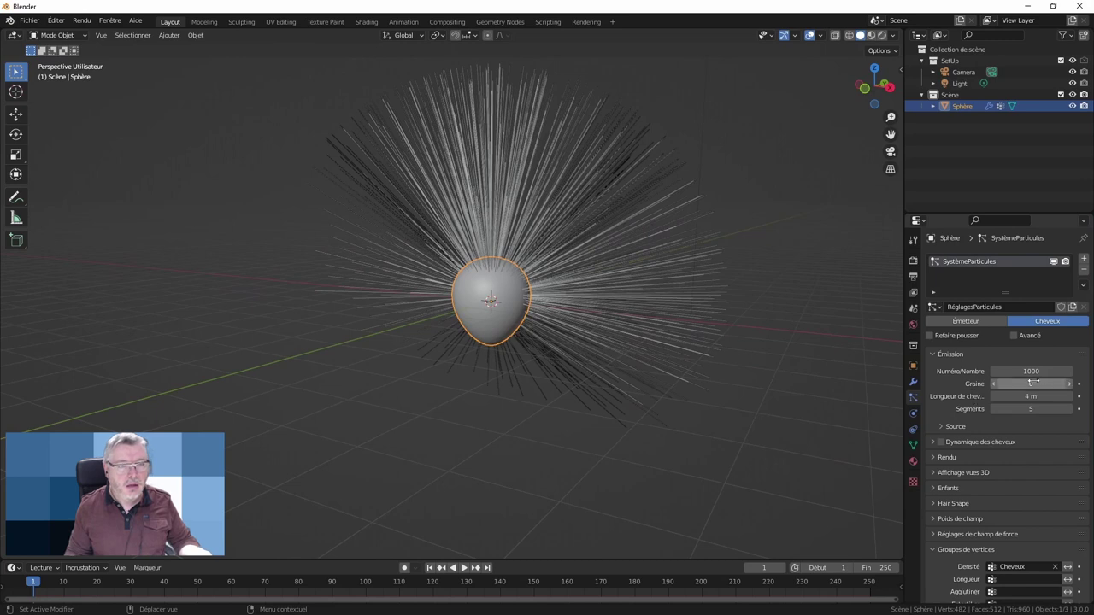
pyautogui.doubleClick(1036, 371)
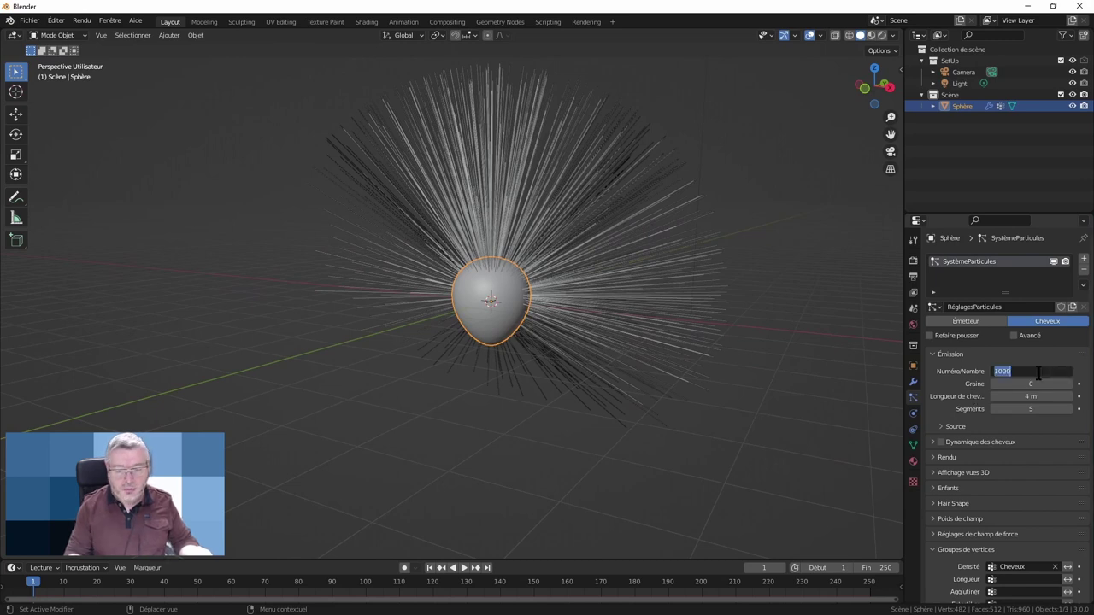
pyautogui.write('5')
pyautogui.press('Return')
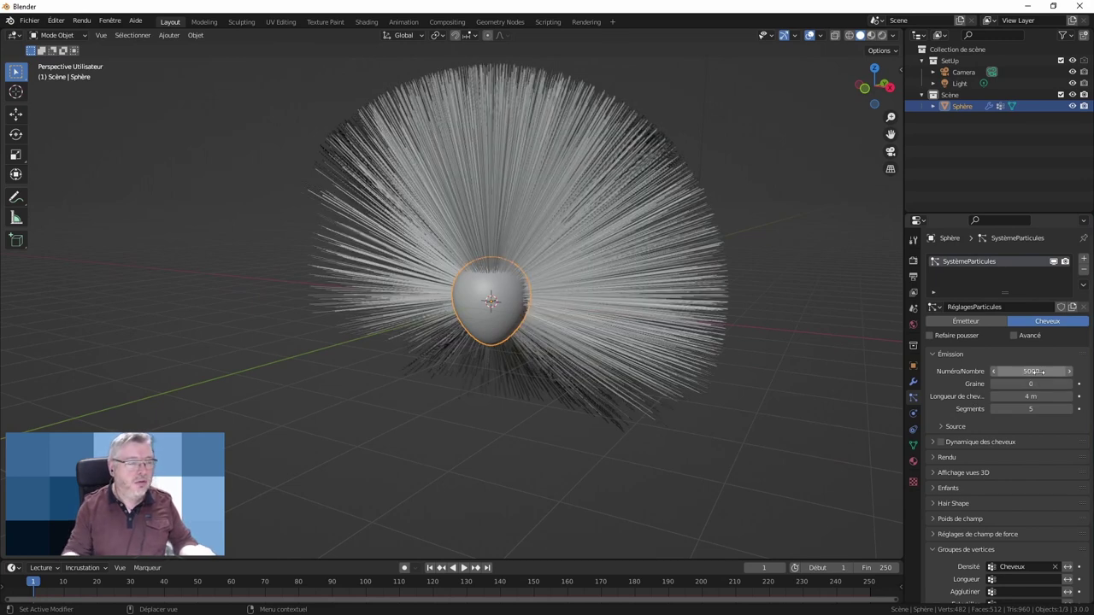
pyautogui.moveTo(744, 366)
pyautogui.mouseDown(button='middle')
pyautogui.moveTo(681, 314)
pyautogui.moveTo(679, 330)
pyautogui.mouseUp(button='middle')
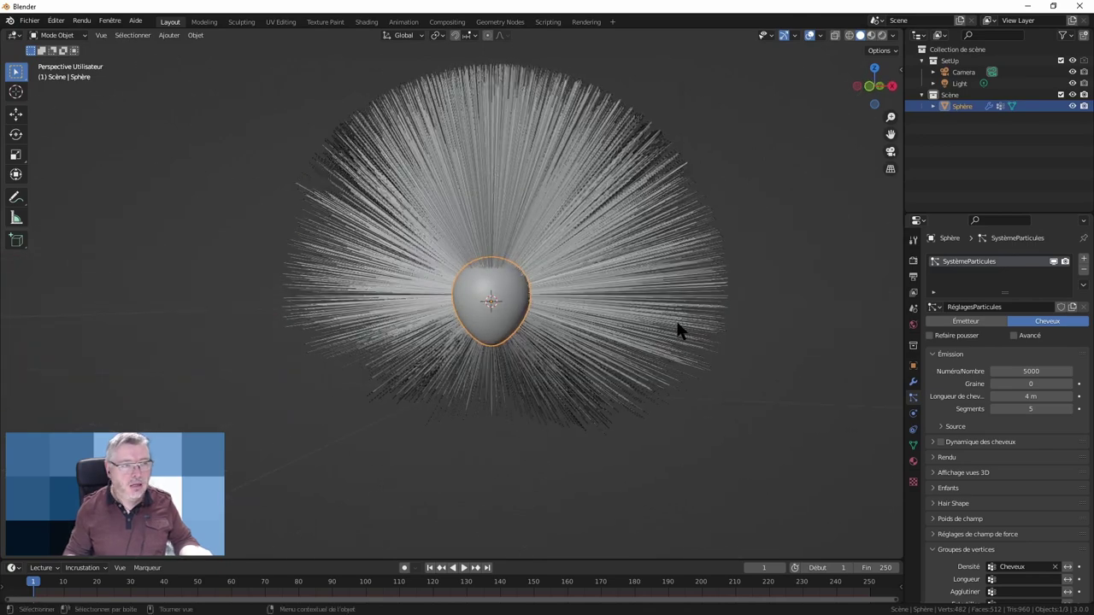
pyautogui.press('KP_1')
# Shorten the Hair Length to 1.5 m, viewing the result from the front
pyautogui.scroll(3, 513, 292)
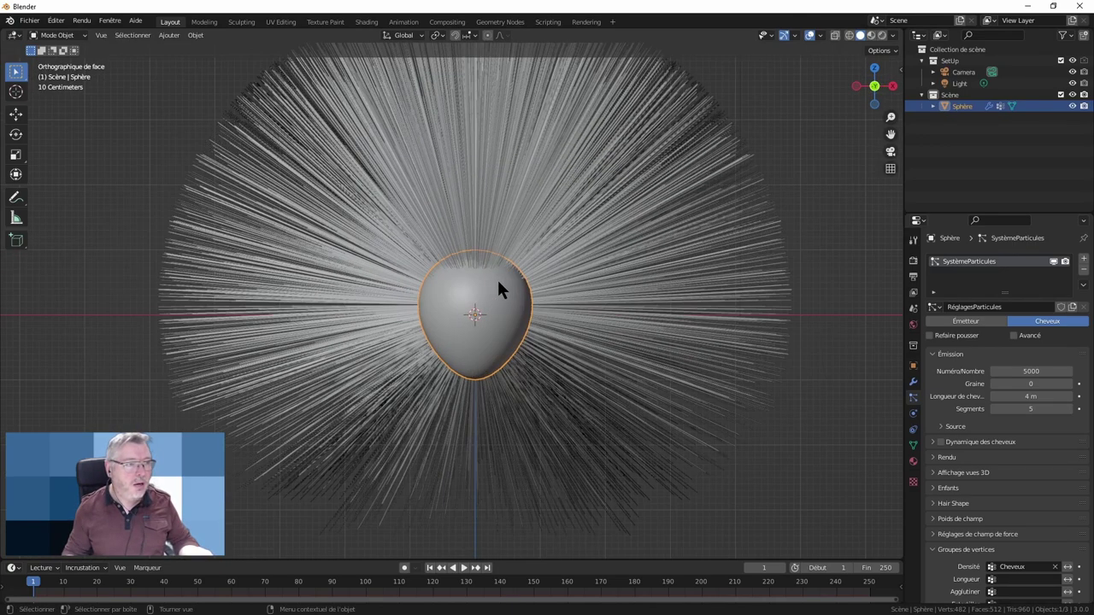
pyautogui.doubleClick(1030, 398)
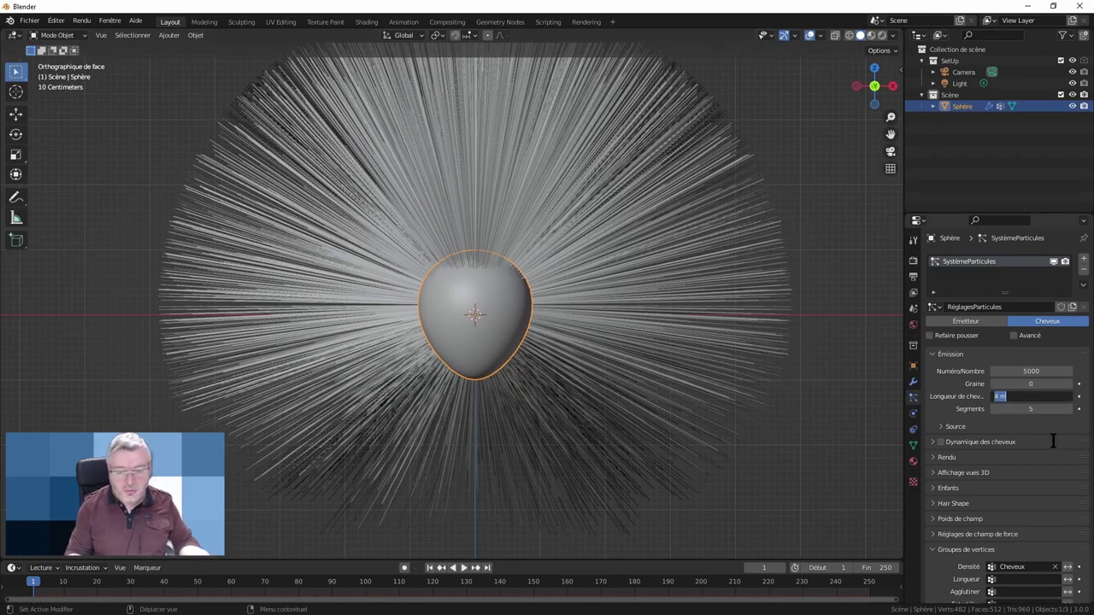
pyautogui.write('1.5')
pyautogui.press('Return')
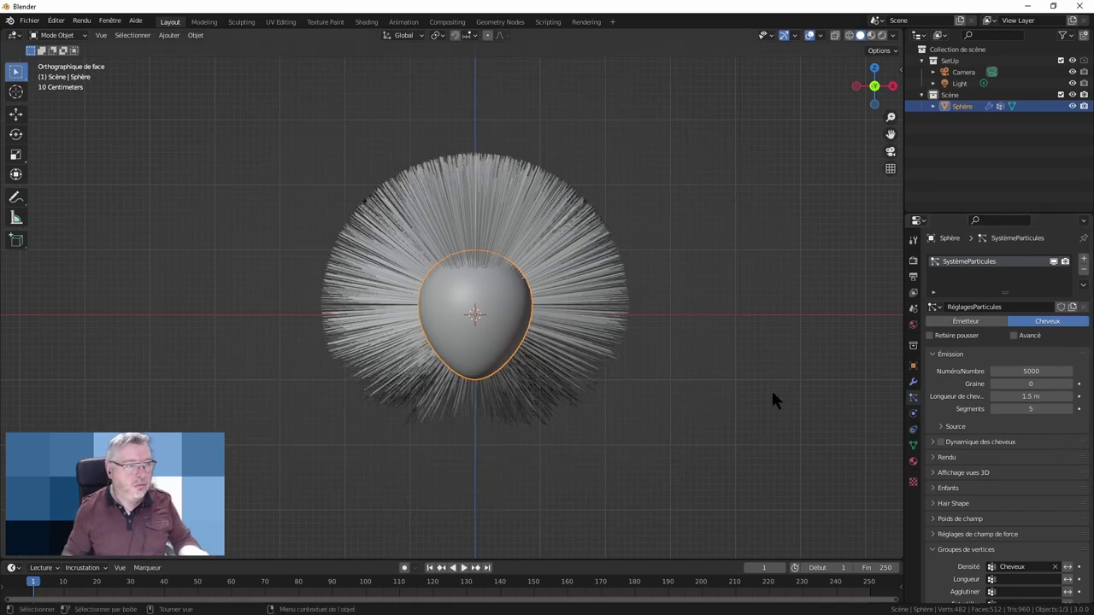
pyautogui.moveTo(770, 387)
pyautogui.mouseDown(button='middle')
pyautogui.moveTo(666, 324)
pyautogui.moveTo(589, 310)
pyautogui.moveTo(543, 335)
pyautogui.moveTo(669, 323)
pyautogui.mouseUp(button='middle')
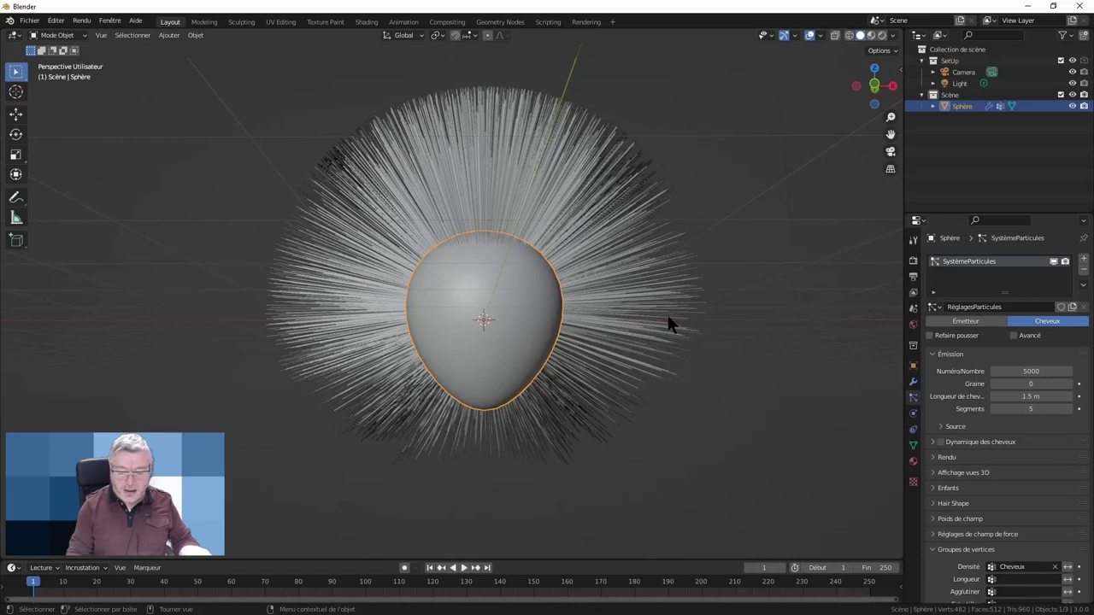
pyautogui.press('KP_1')
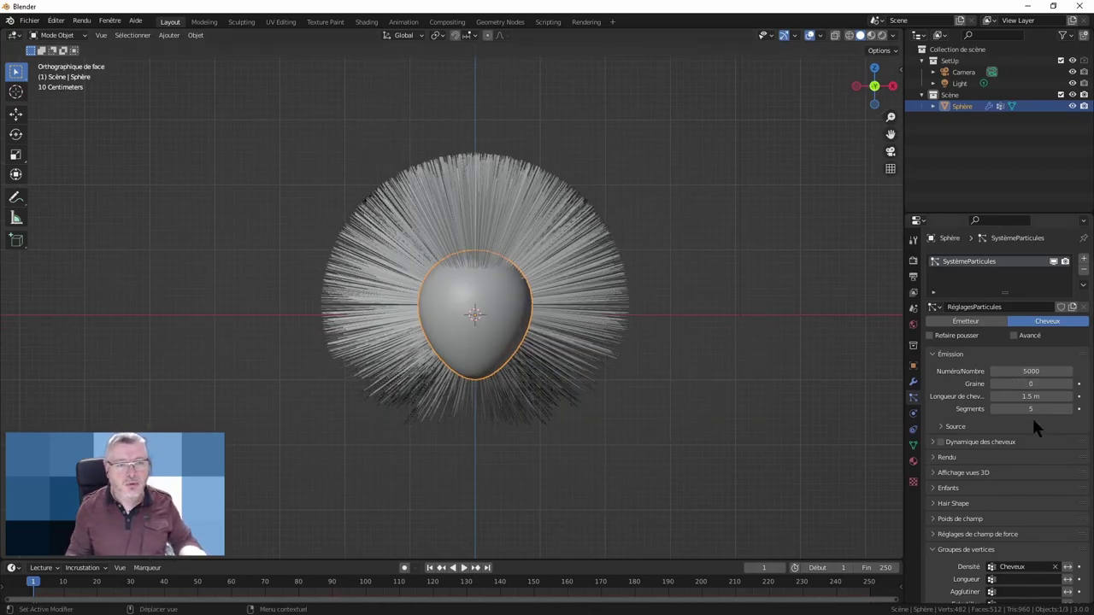
pyautogui.scroll(-4, 1025, 414)
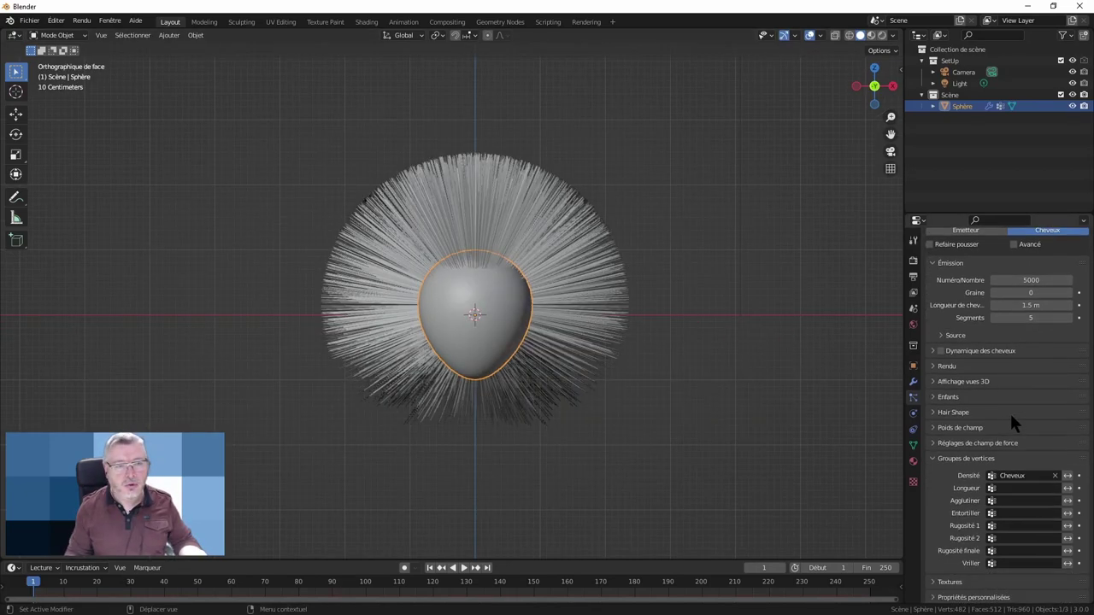
# Switch the hair children to Interpolated and inspect the denser tuft
pyautogui.click(937, 456)
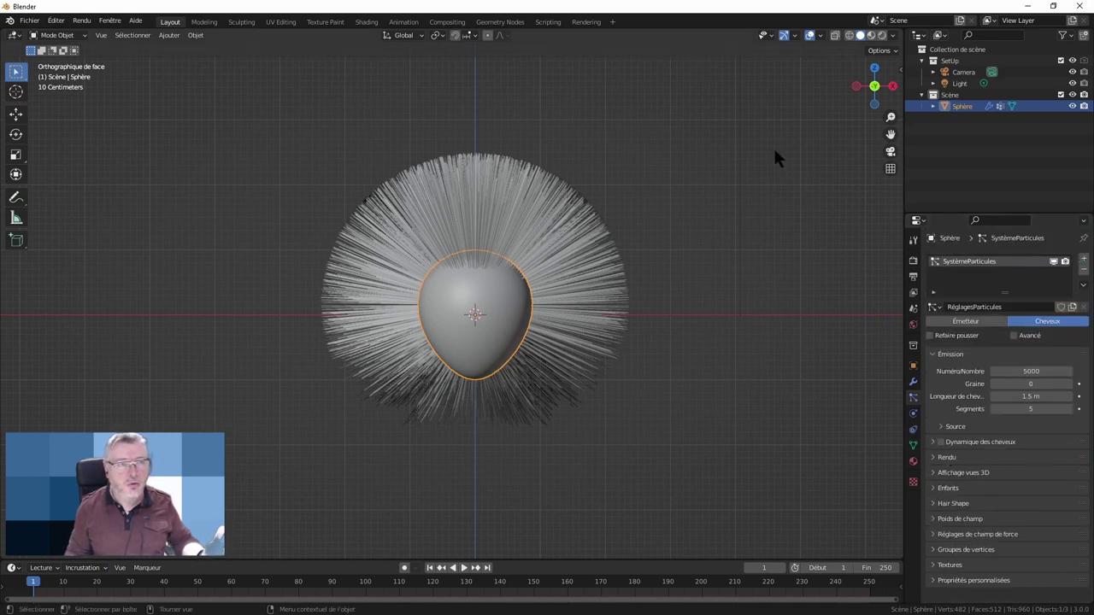
pyautogui.click(935, 492)
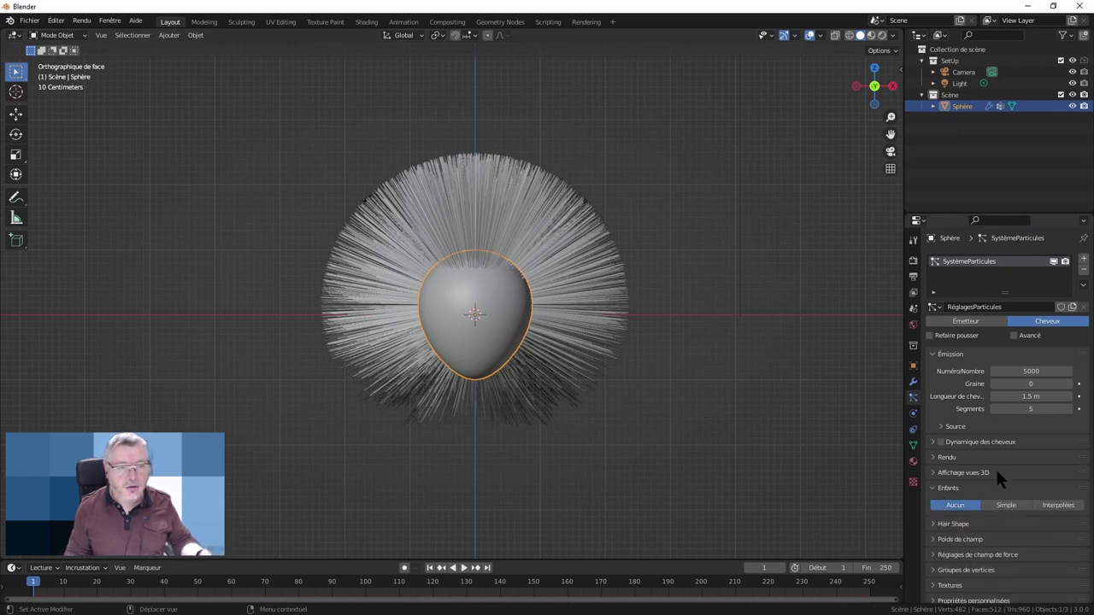
pyautogui.click(1059, 500)
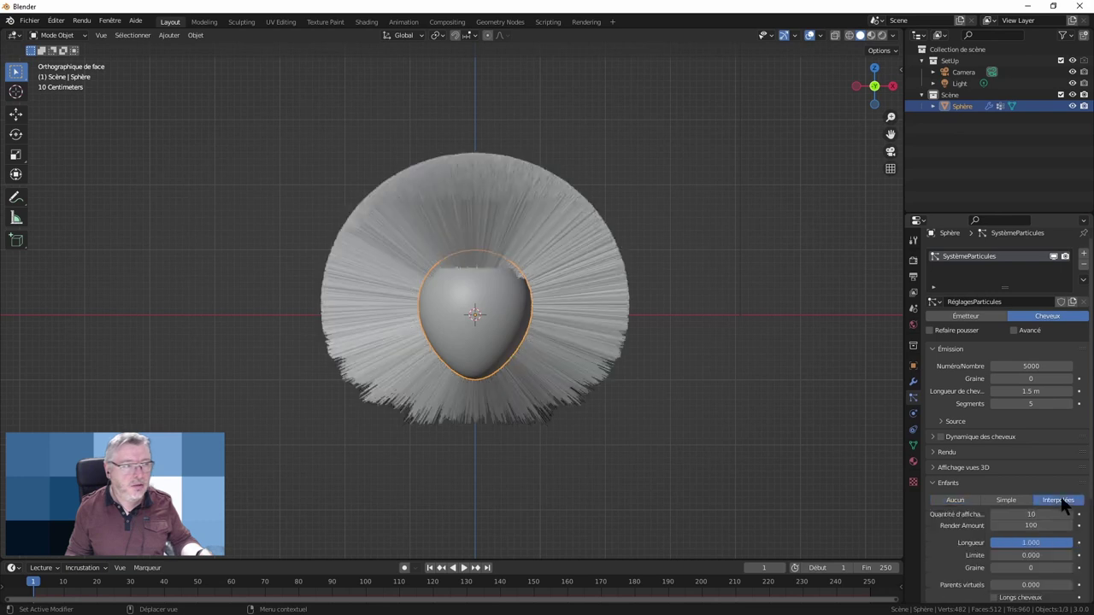
pyautogui.scroll(-3, 999, 385)
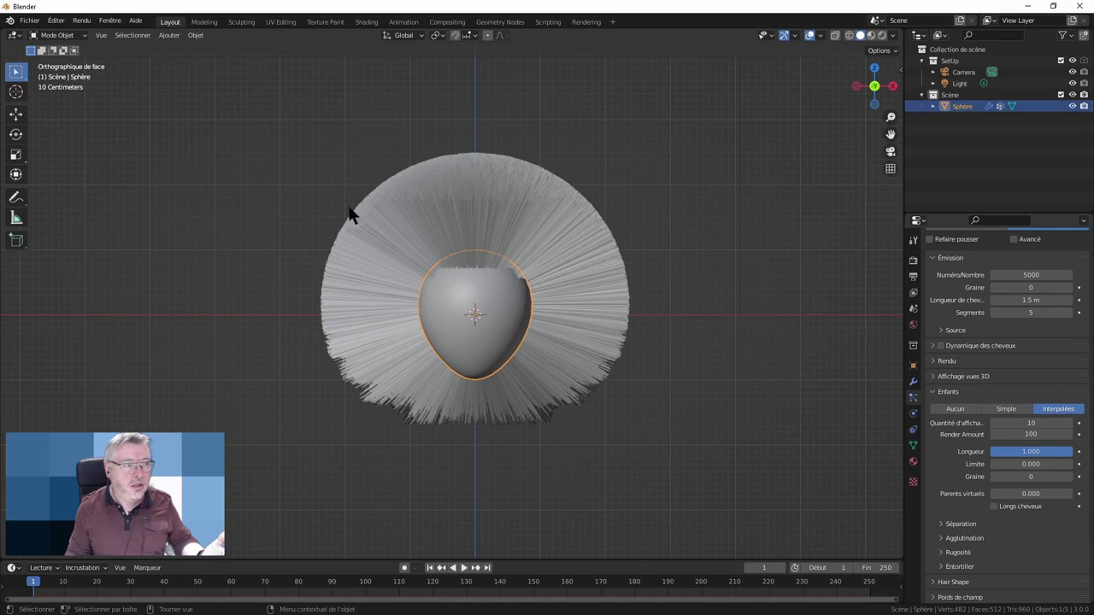
pyautogui.moveTo(507, 275)
pyautogui.mouseDown(button='middle')
pyautogui.moveTo(476, 280)
pyautogui.moveTo(570, 248)
pyautogui.moveTo(515, 264)
pyautogui.mouseUp(button='middle')
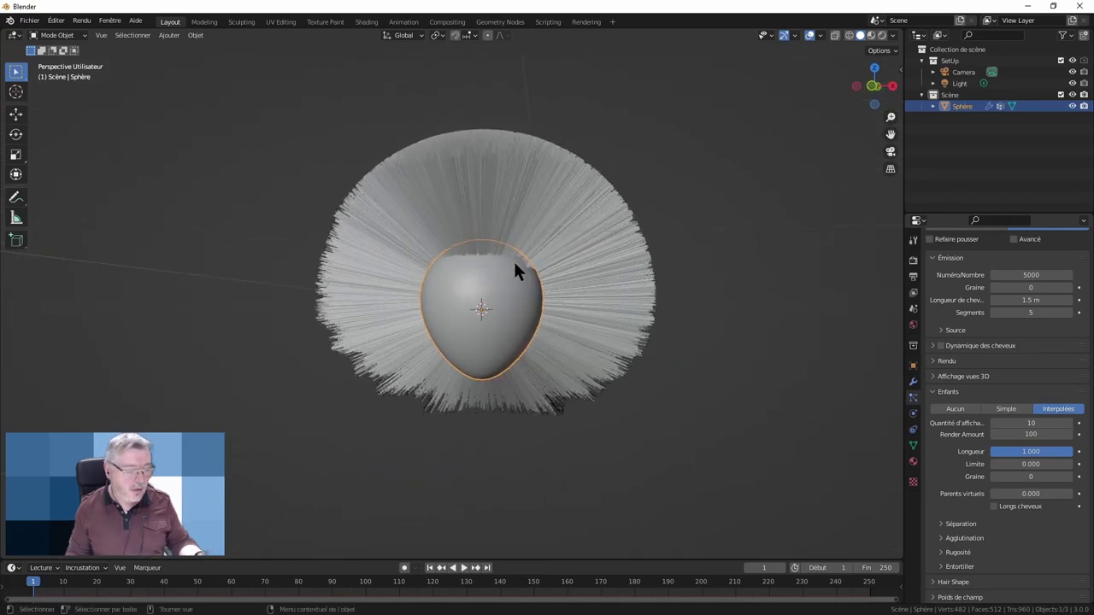
pyautogui.press('KP_1')
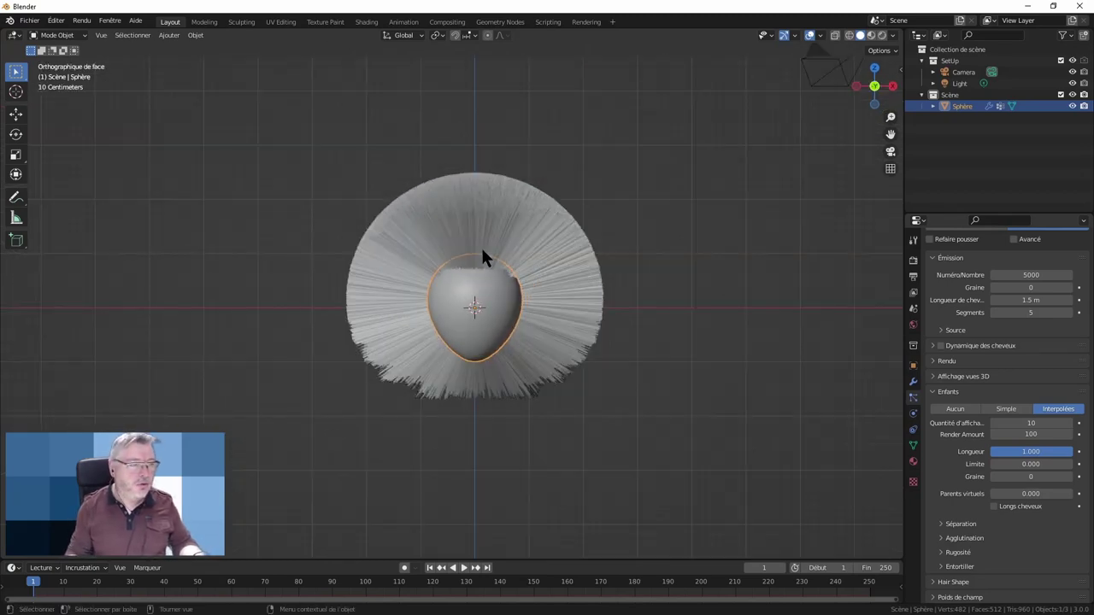
pyautogui.scroll(2, 454, 269)
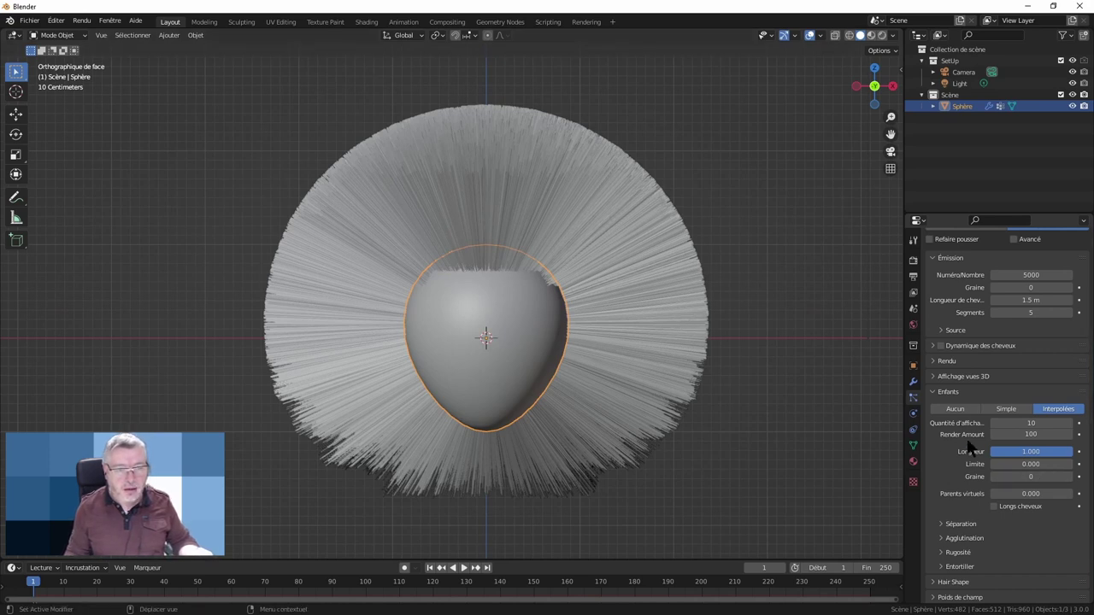
pyautogui.scroll(-2, 968, 441)
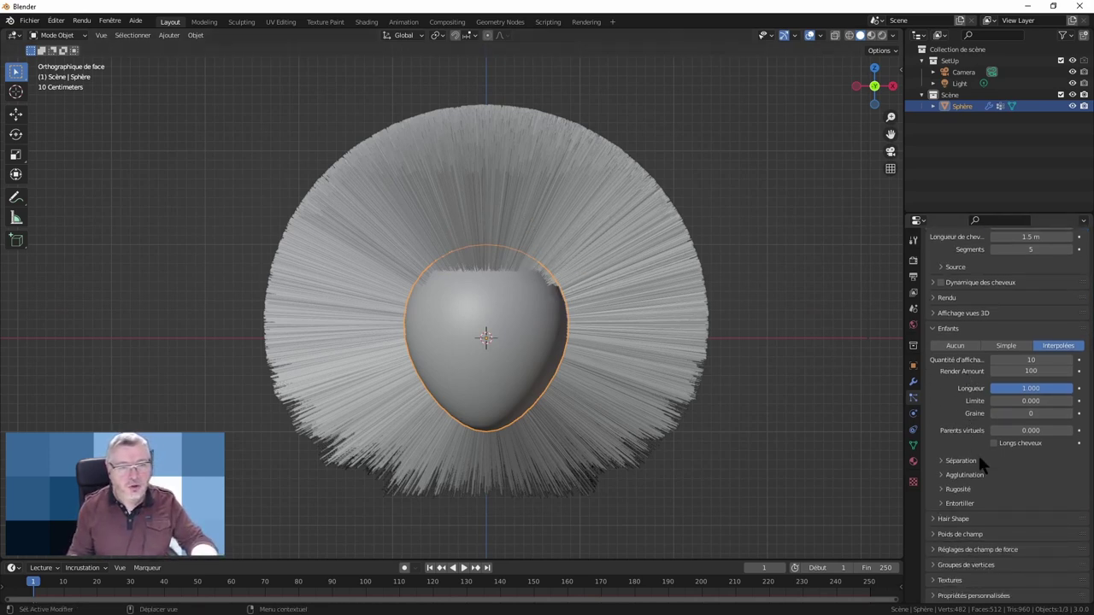
# Set the Parting (Séparation) factor to 0.75 and its maximum to 13.3
pyautogui.click(946, 461)
pyautogui.scroll(-2, 953, 445)
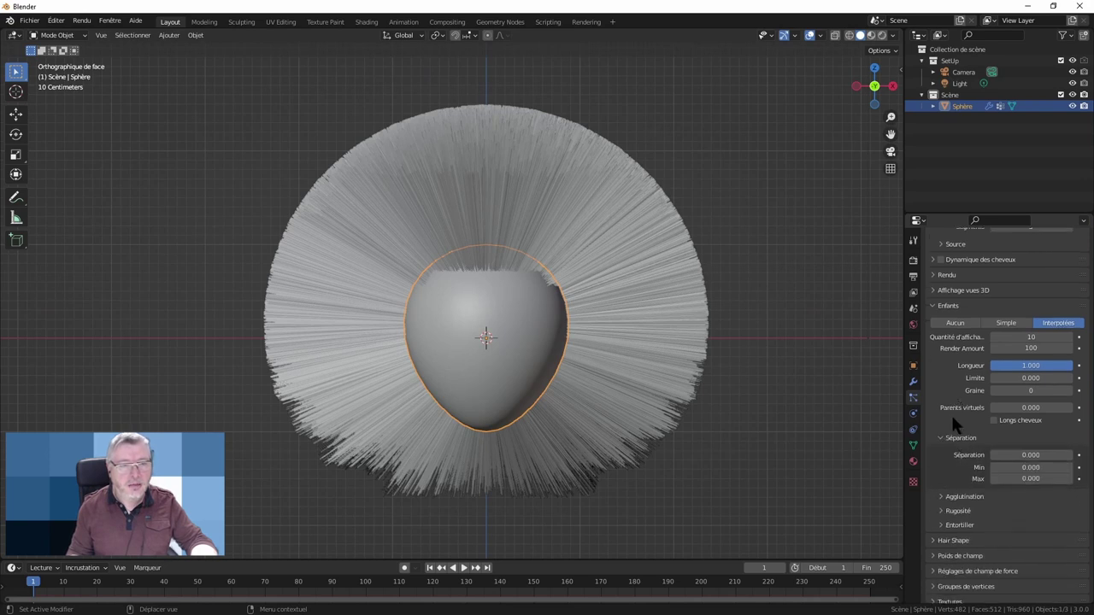
pyautogui.moveTo(1005, 432)
pyautogui.mouseDown()
pyautogui.moveTo(1060, 432)
pyautogui.moveTo(1047, 432)
pyautogui.mouseUp()
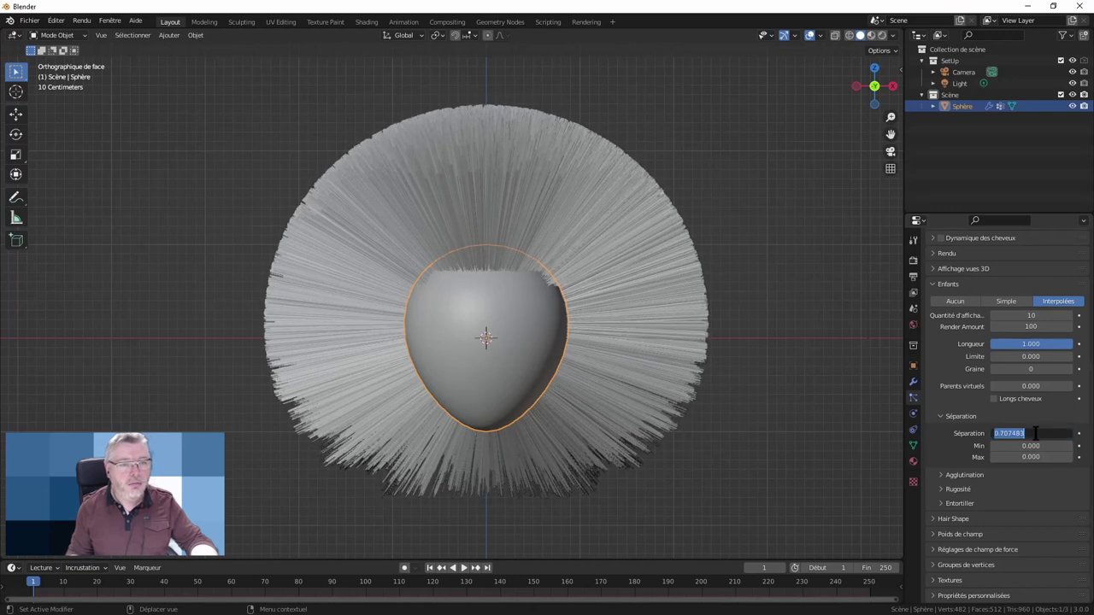
pyautogui.write('7')
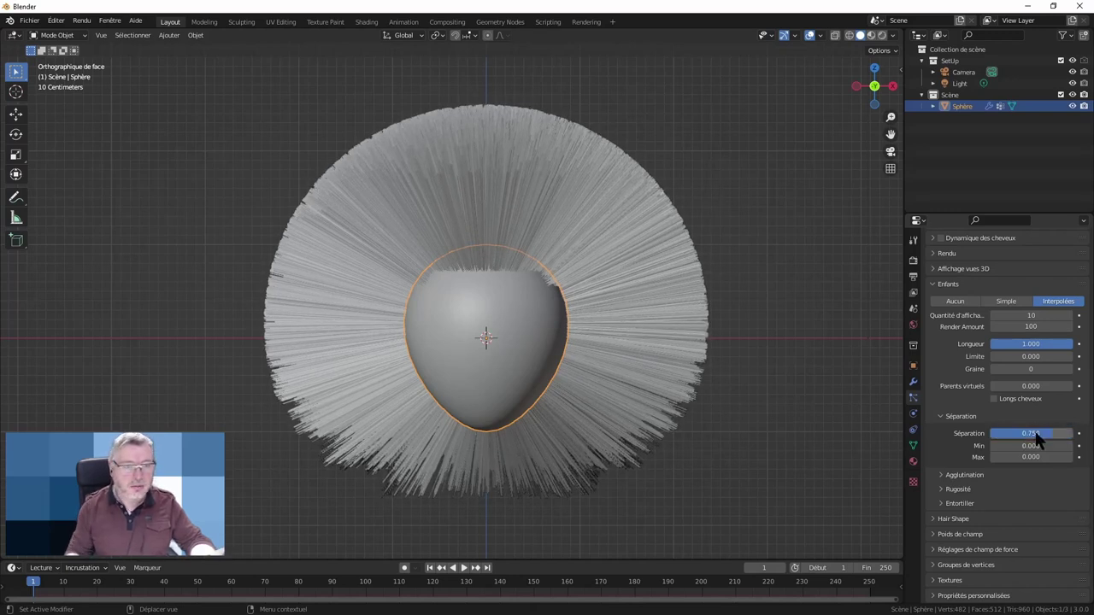
pyautogui.moveTo(1034, 456); pyautogui.dragTo(1068, 457)
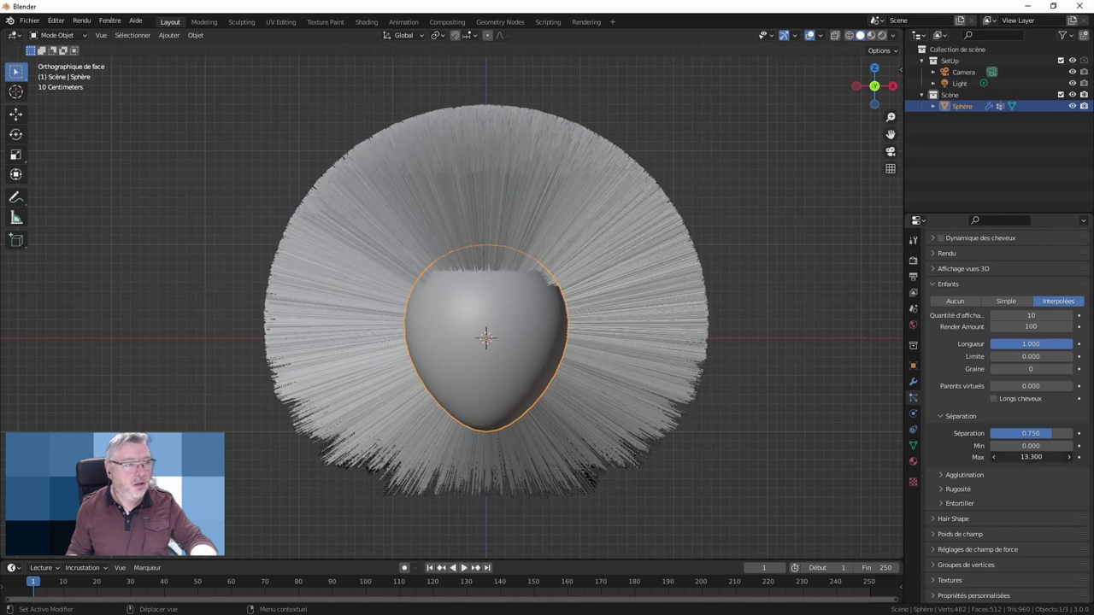
# Set the parting maximum to 10 and the child Clump amount to -0.5
pyautogui.click(1017, 458)
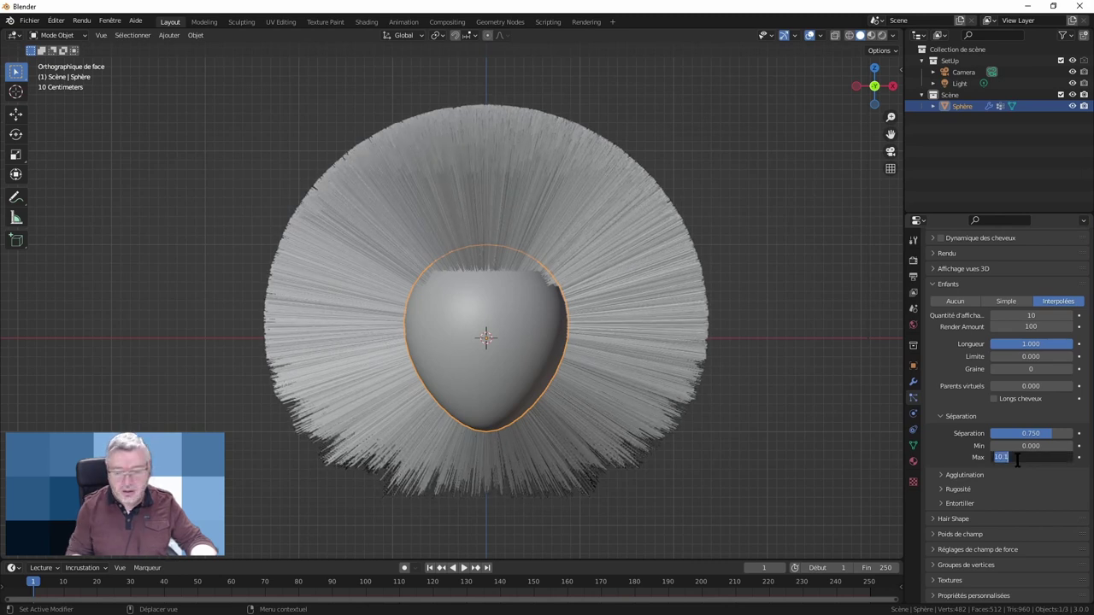
pyautogui.write('10')
pyautogui.click(944, 475)
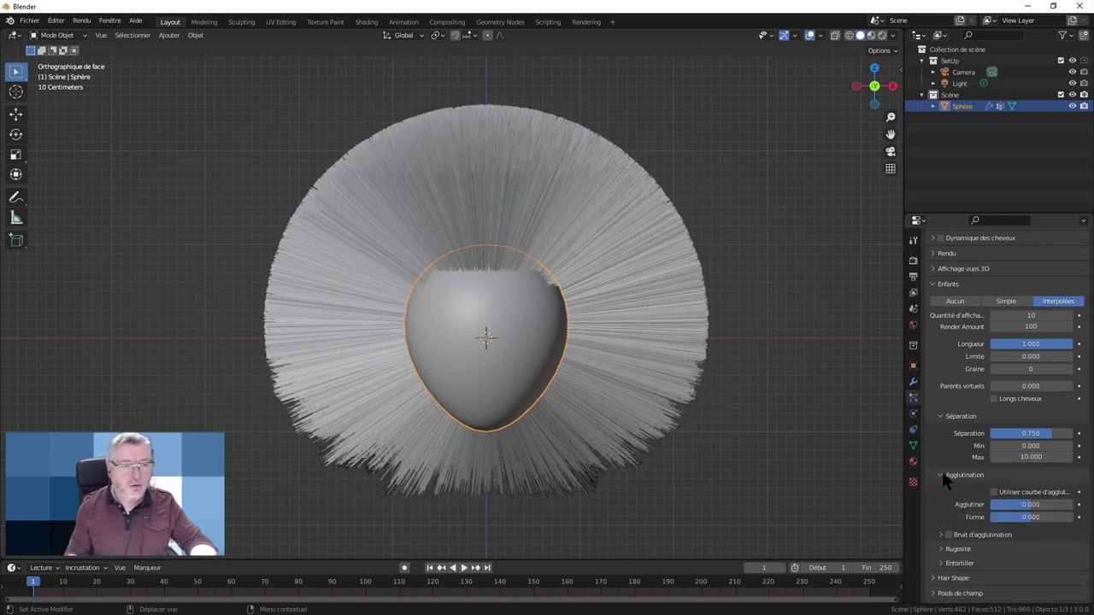
pyautogui.scroll(-2, 947, 427)
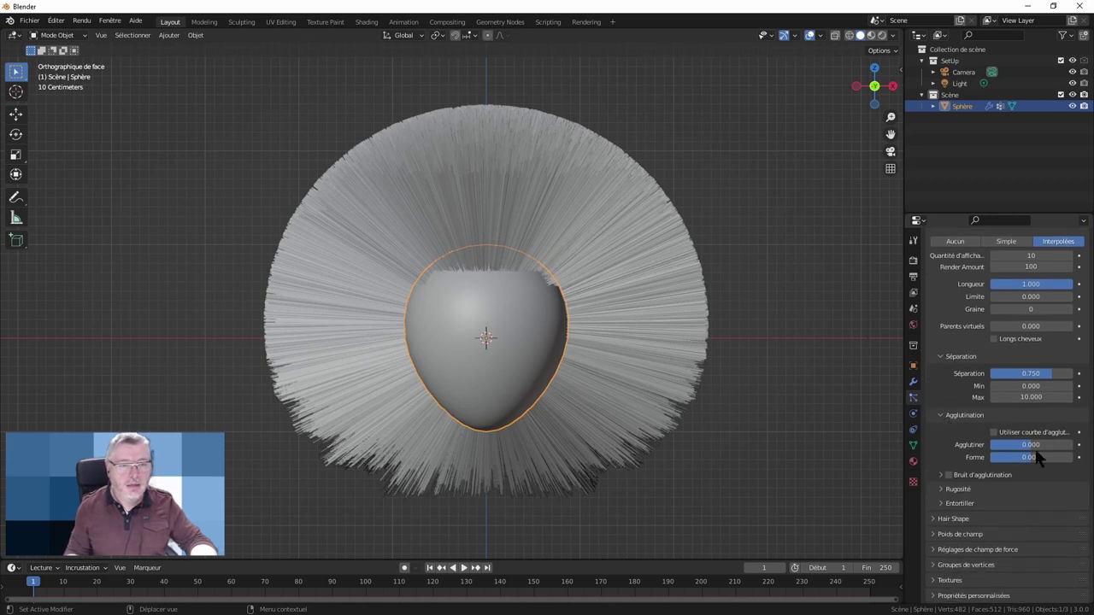
pyautogui.moveTo(1030, 447); pyautogui.dragTo(991, 447)
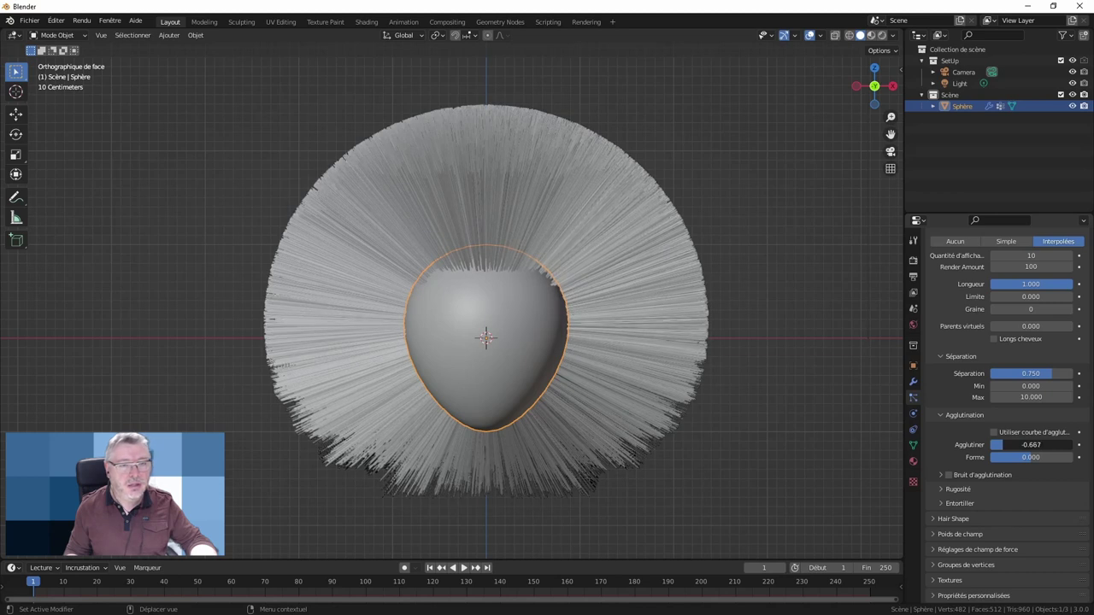
pyautogui.moveTo(991, 447); pyautogui.dragTo(1029, 447)
pyautogui.click(1028, 446)
pyautogui.press('BackSpace')
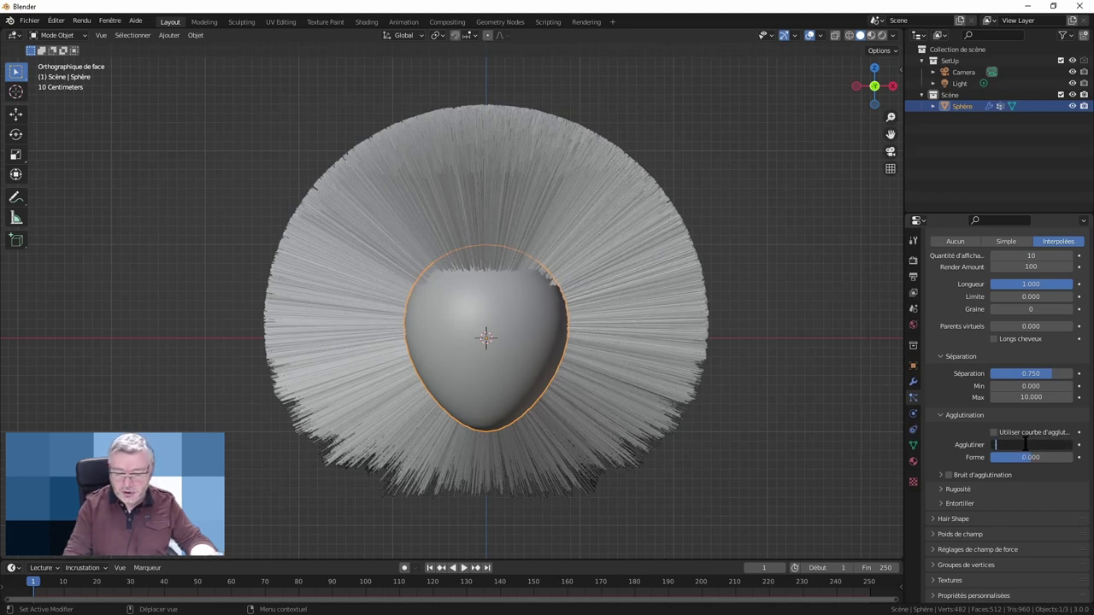
pyautogui.write('-05')
pyautogui.press('BackSpace')
pyautogui.press('BackSpace')
pyautogui.press('BackSpace')
pyautogui.write('.5')
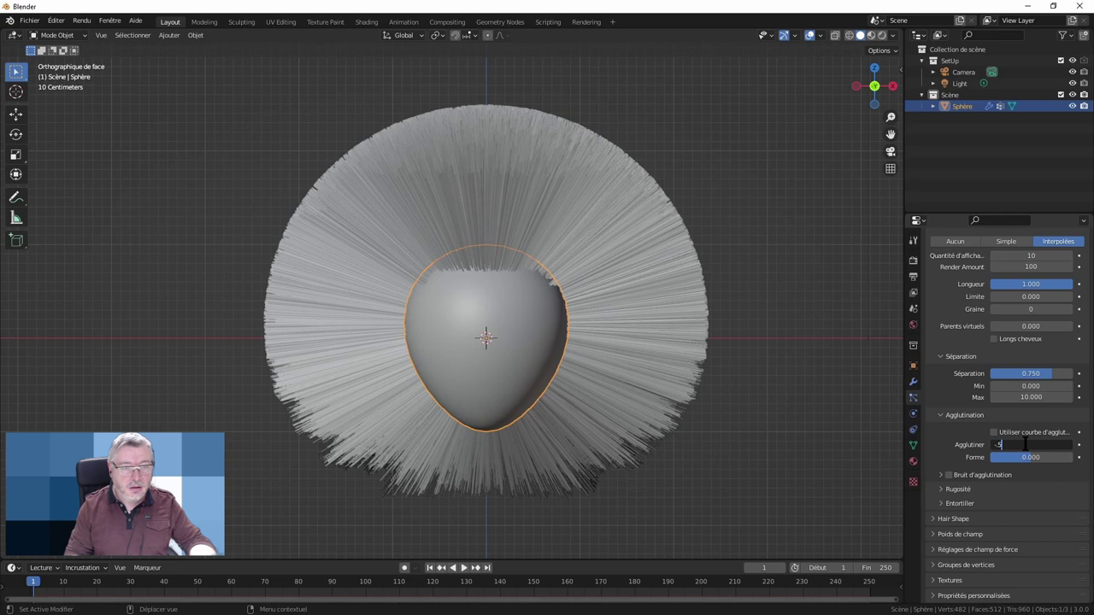
pyautogui.write('-0.500')
pyautogui.press('Return')
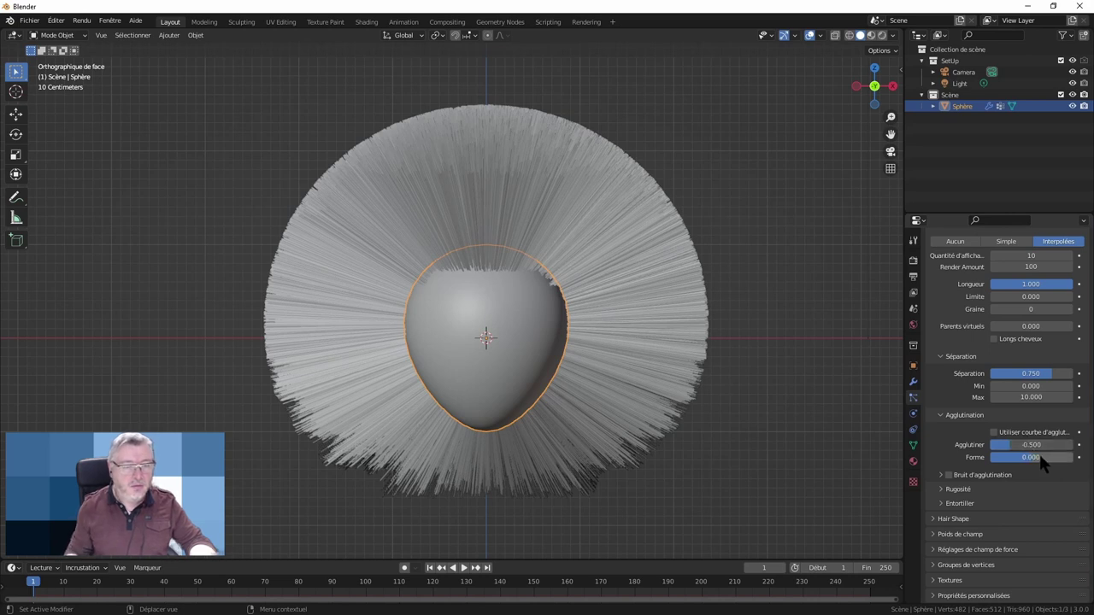
# Set the clump Shape to 0.5 and enable Clump Noise
pyautogui.moveTo(1029, 459); pyautogui.dragTo(1049, 462)
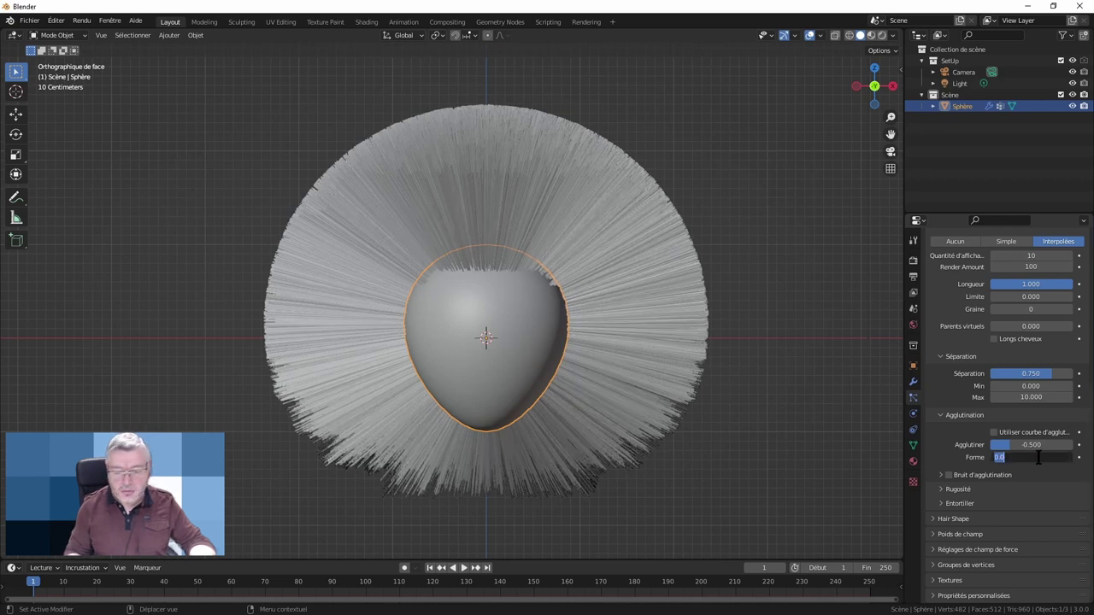
pyautogui.moveTo(996, 457); pyautogui.dragTo(1041, 461)
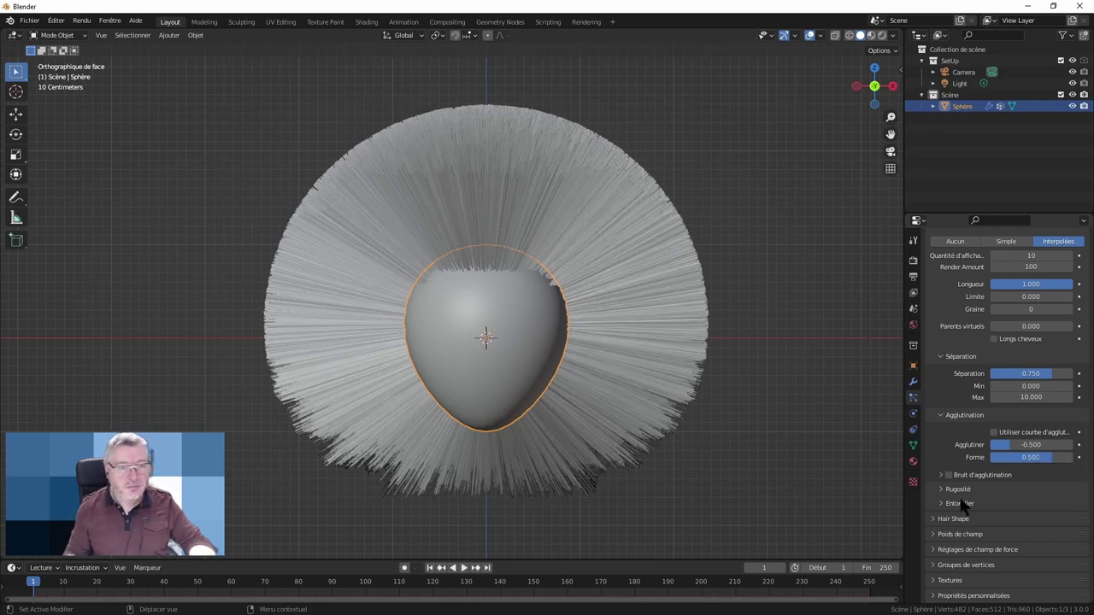
pyautogui.click(948, 475)
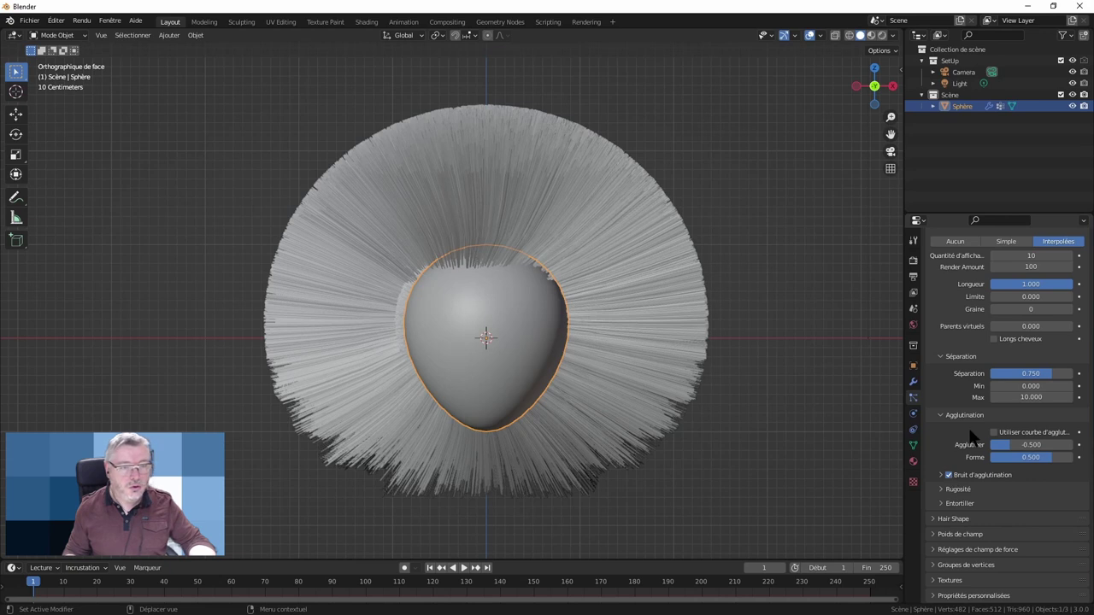
# Expand Roughness and set Uniform roughness to 0.2
pyautogui.click(943, 490)
pyautogui.scroll(-3, 986, 437)
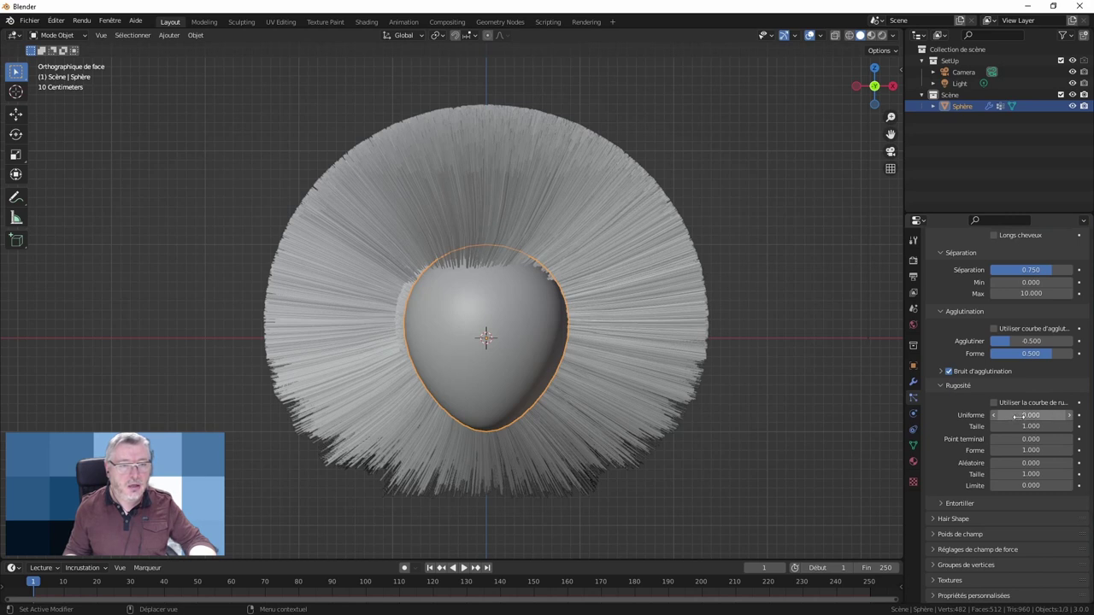
pyautogui.moveTo(1017, 415)
pyautogui.mouseDown()
pyautogui.moveTo(1034, 415)
pyautogui.moveTo(1016, 416)
pyautogui.mouseUp()
pyautogui.click(1031, 416)
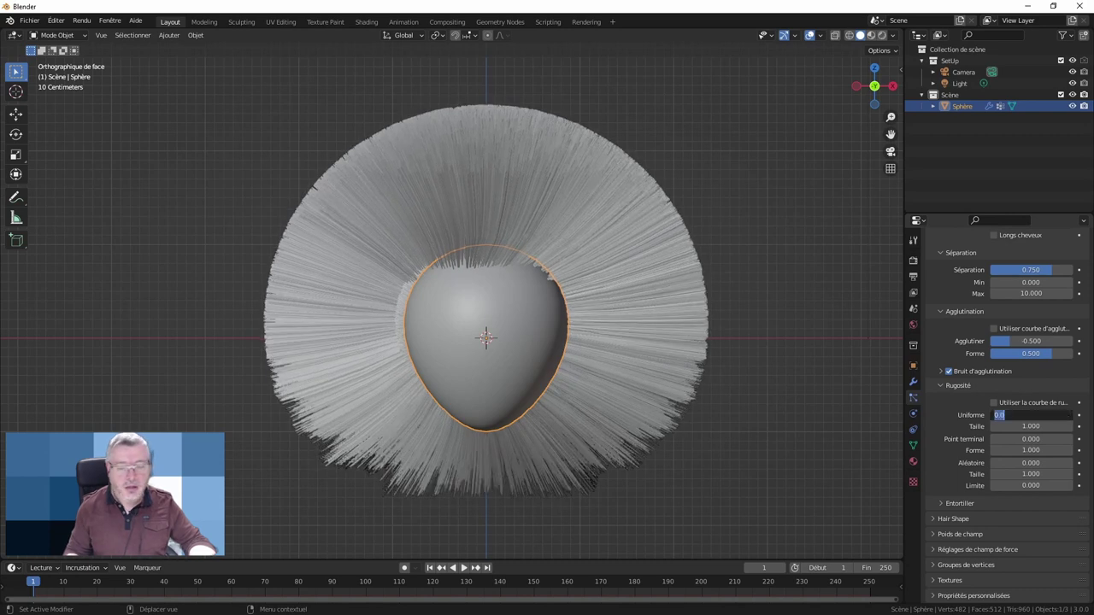
pyautogui.write('0.5')
pyautogui.press('Return')
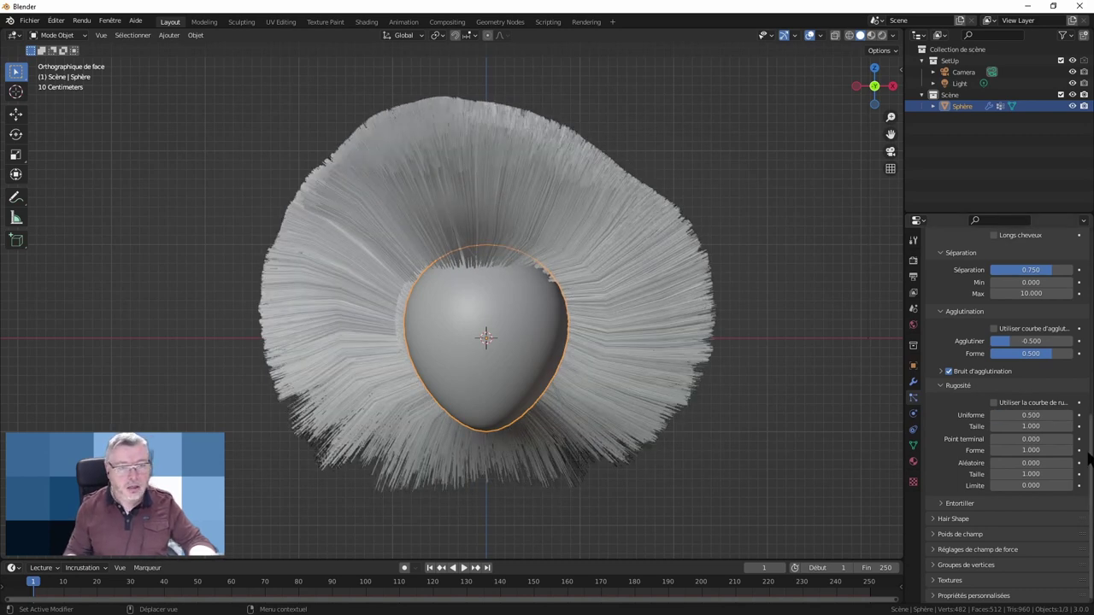
pyautogui.click(1031, 416)
pyautogui.press('BackSpace')
pyautogui.write('.2')
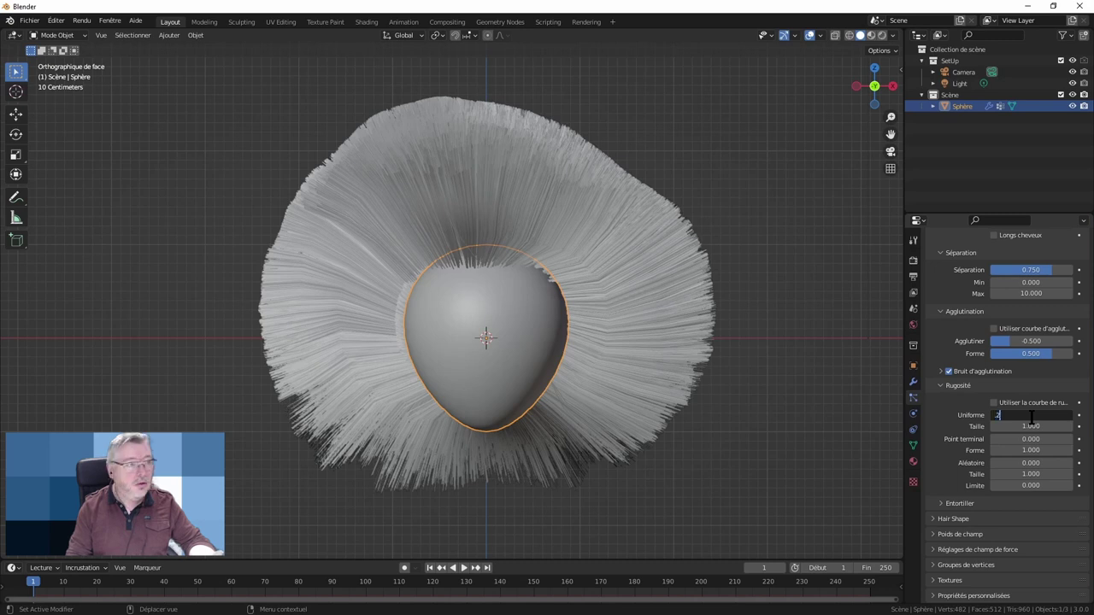
pyautogui.press('Return')
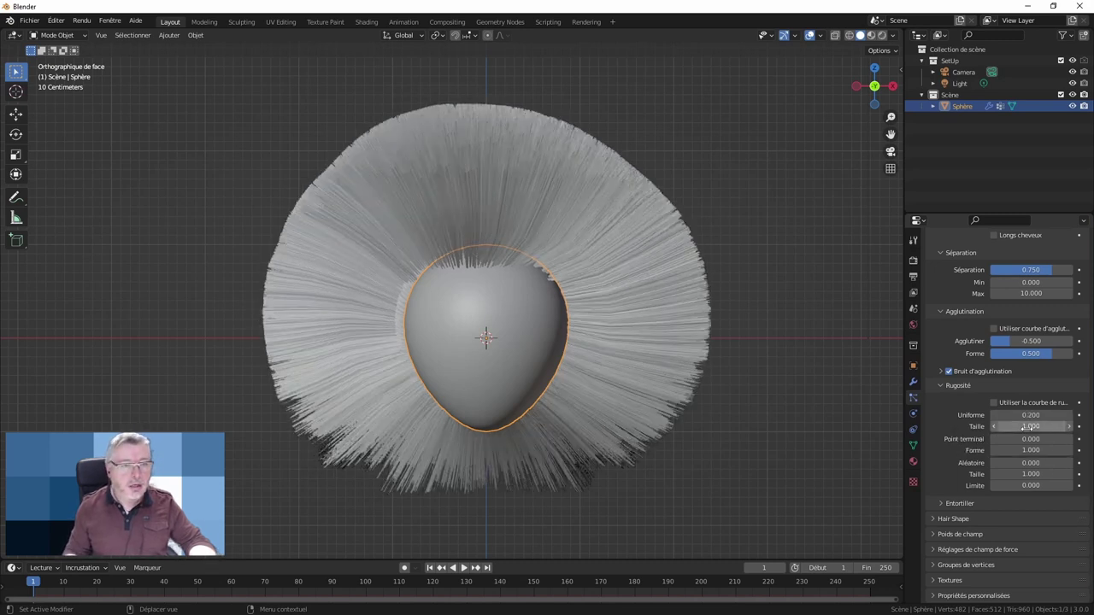
# Set roughness Size to 0.5 and Random roughness to 0.3
pyautogui.moveTo(1030, 425); pyautogui.dragTo(1000, 425)
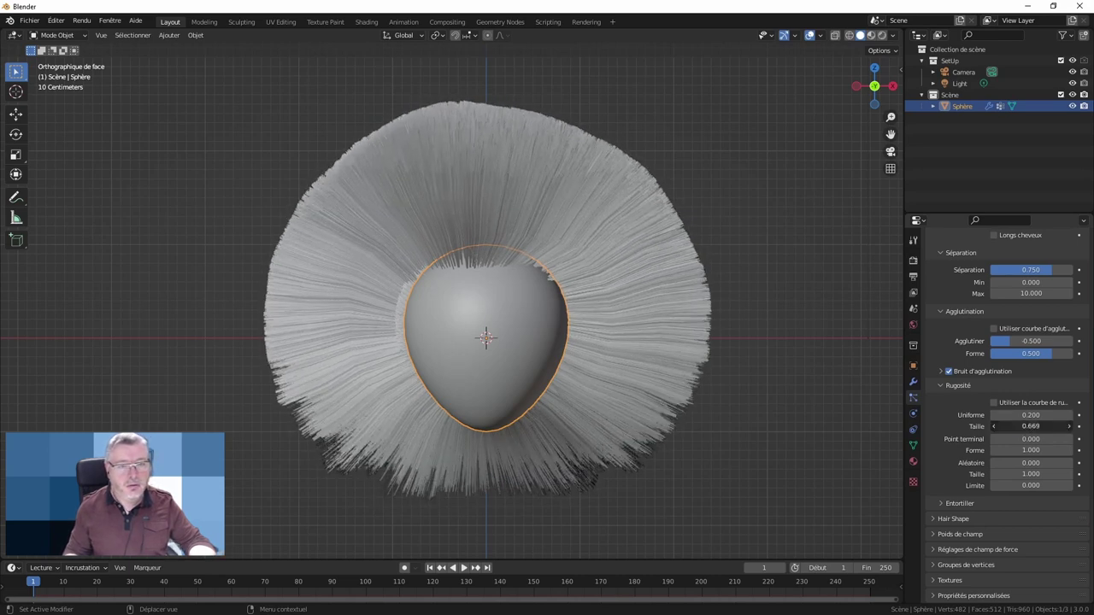
pyautogui.click(1026, 426)
pyautogui.write('0.500')
pyautogui.press('Return')
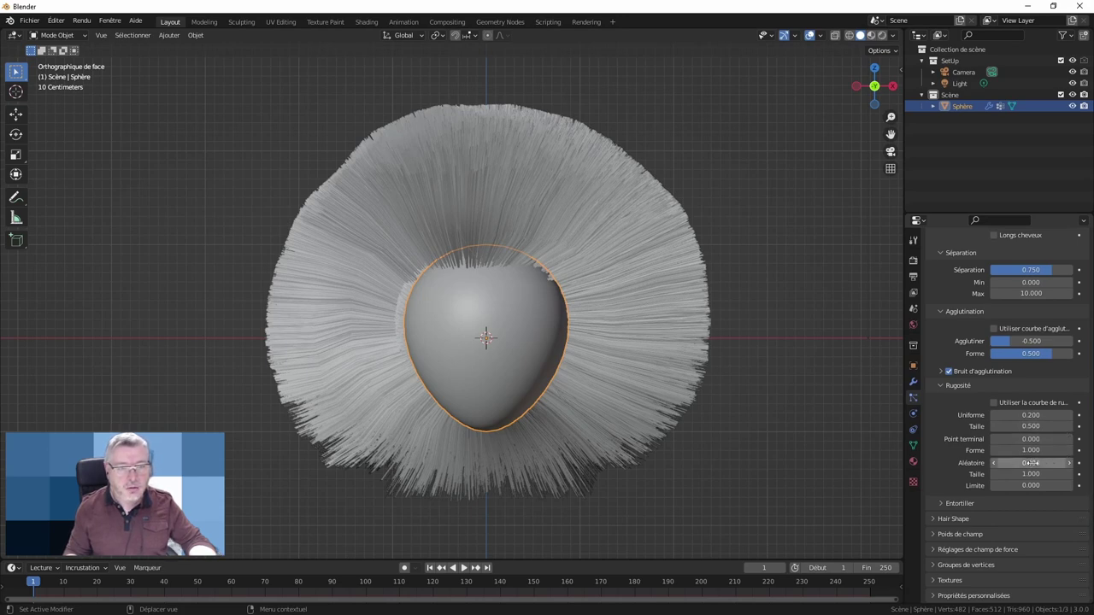
pyautogui.press('BackSpace')
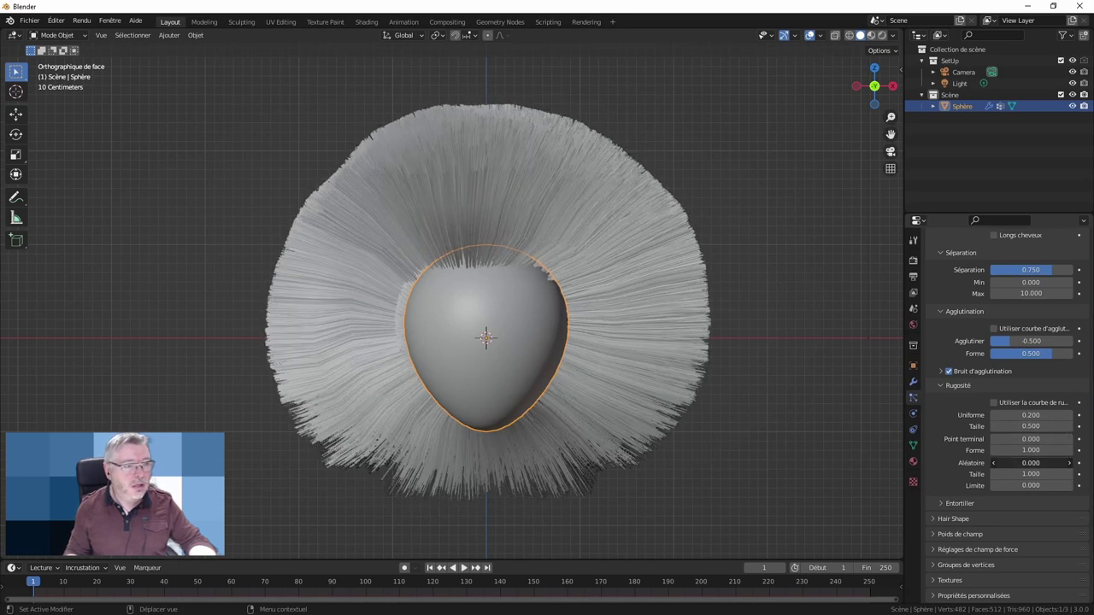
pyautogui.click(1023, 463)
pyautogui.press('BackSpace')
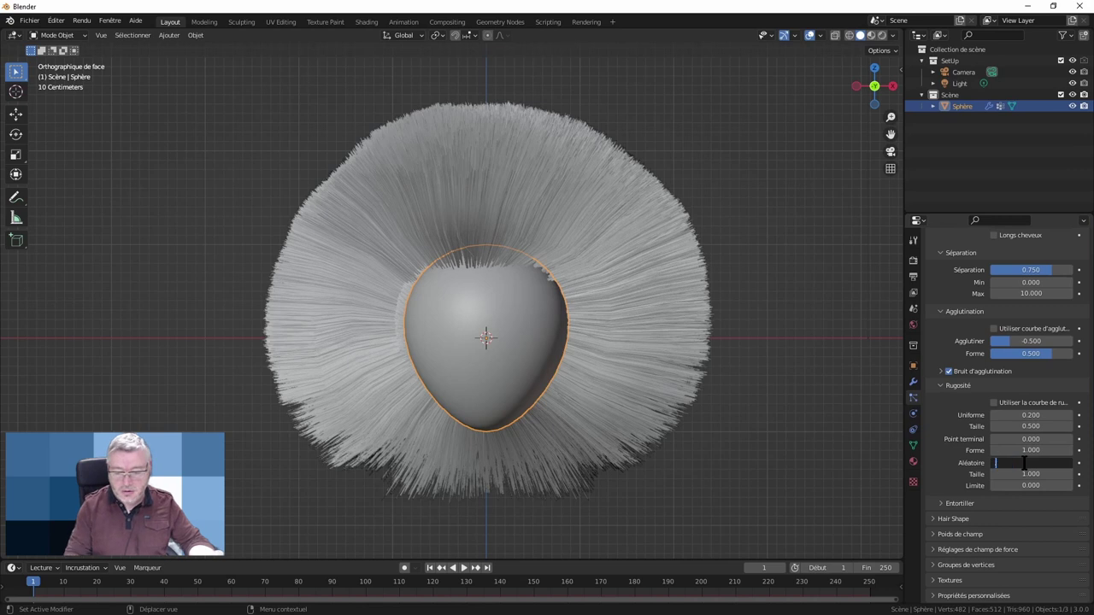
pyautogui.write('1')
pyautogui.press('Return')
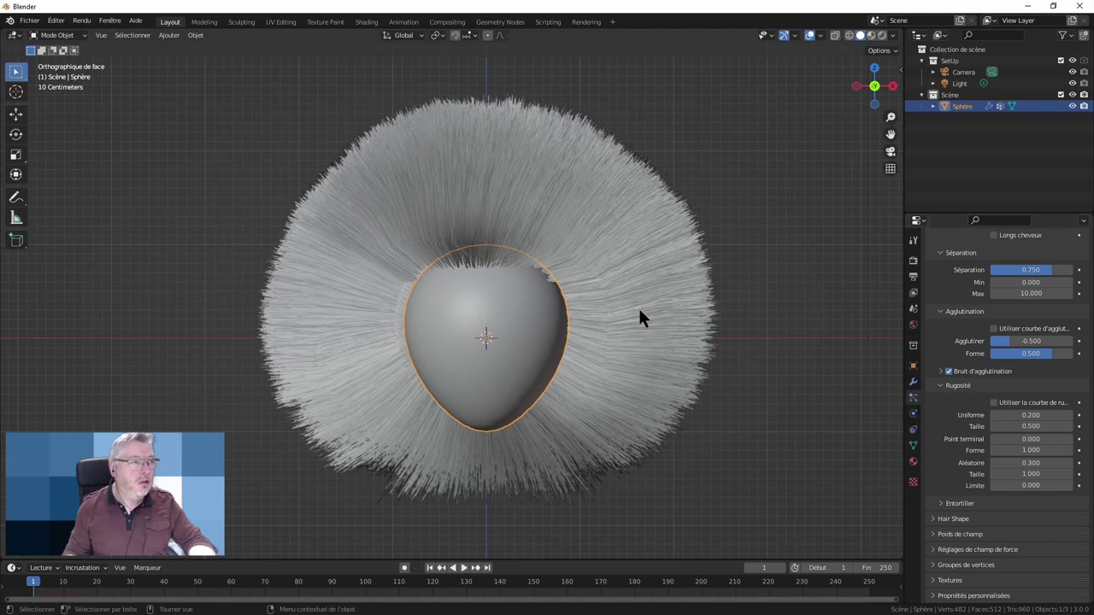
pyautogui.moveTo(637, 306)
pyautogui.mouseDown(button='middle')
pyautogui.moveTo(535, 290)
pyautogui.moveTo(550, 294)
pyautogui.mouseUp(button='middle')
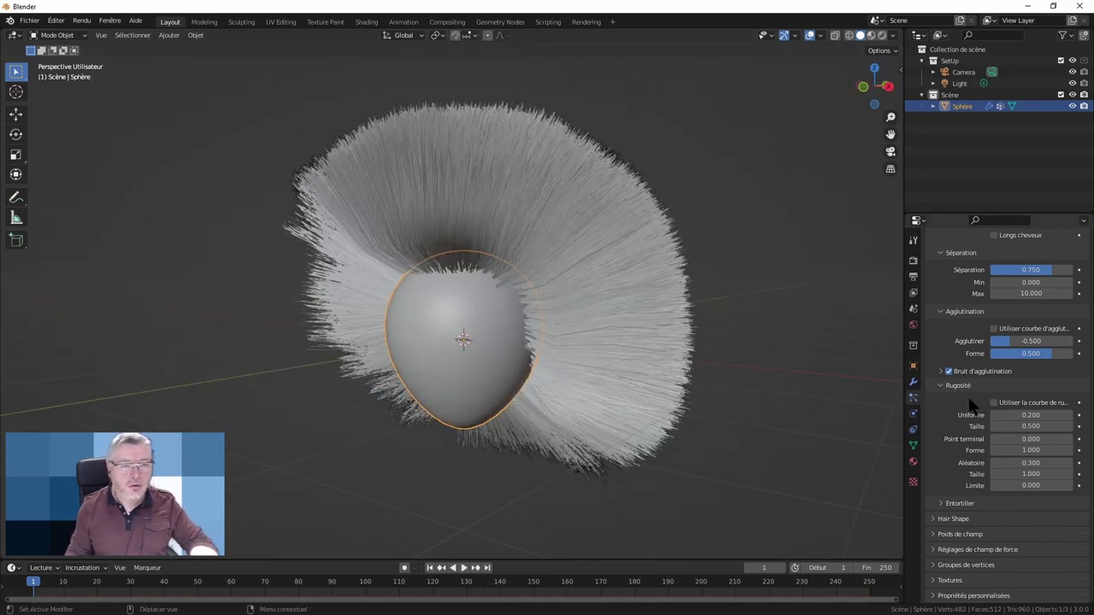
# Expand the hair particle Render panel, then preview the head in the Shading workspace with HDRI lighting
pyautogui.scroll(2, 970, 403)
pyautogui.scroll(1, 968, 394)
pyautogui.scroll(2, 968, 394)
pyautogui.scroll(1, 948, 359)
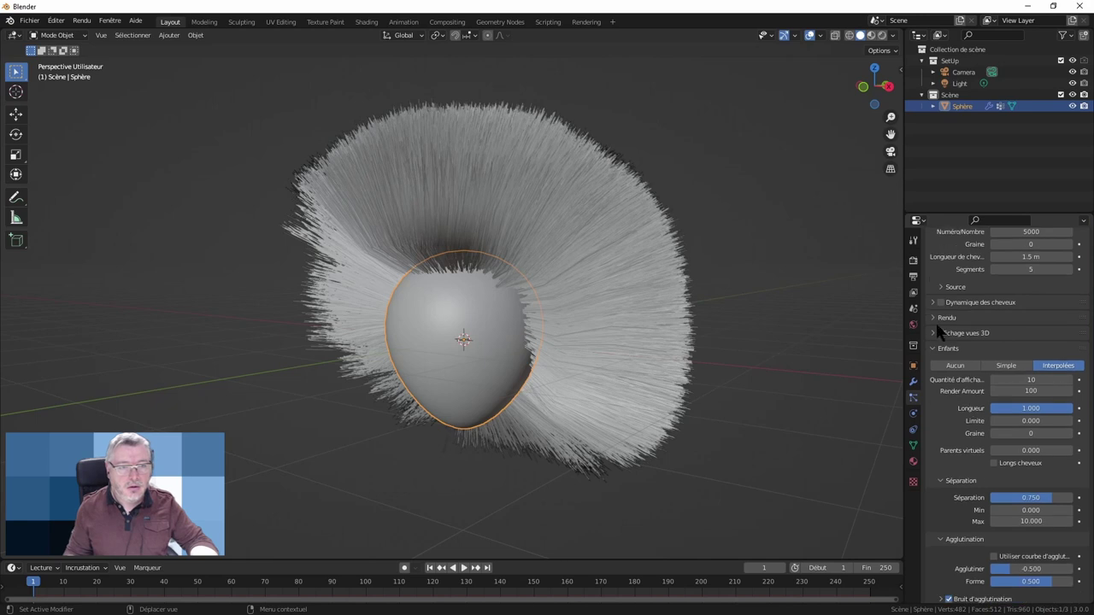
pyautogui.click(933, 316)
pyautogui.scroll(-1, 1017, 380)
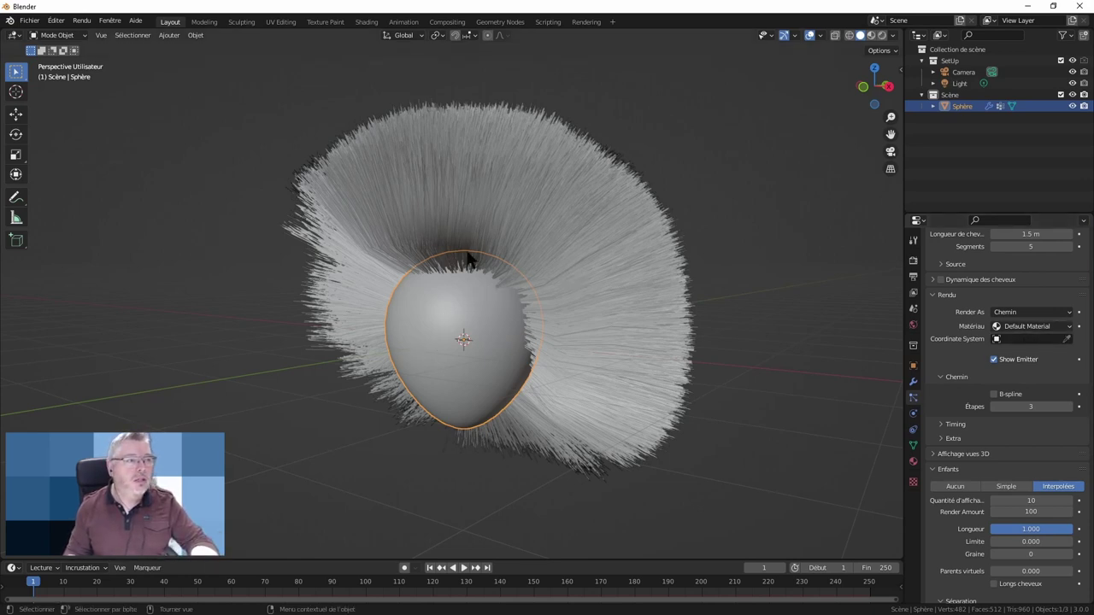
pyautogui.click(369, 23)
pyautogui.moveTo(605, 280)
pyautogui.mouseDown(button='middle')
pyautogui.moveTo(592, 227)
pyautogui.moveTo(623, 214)
pyautogui.mouseUp(button='middle')
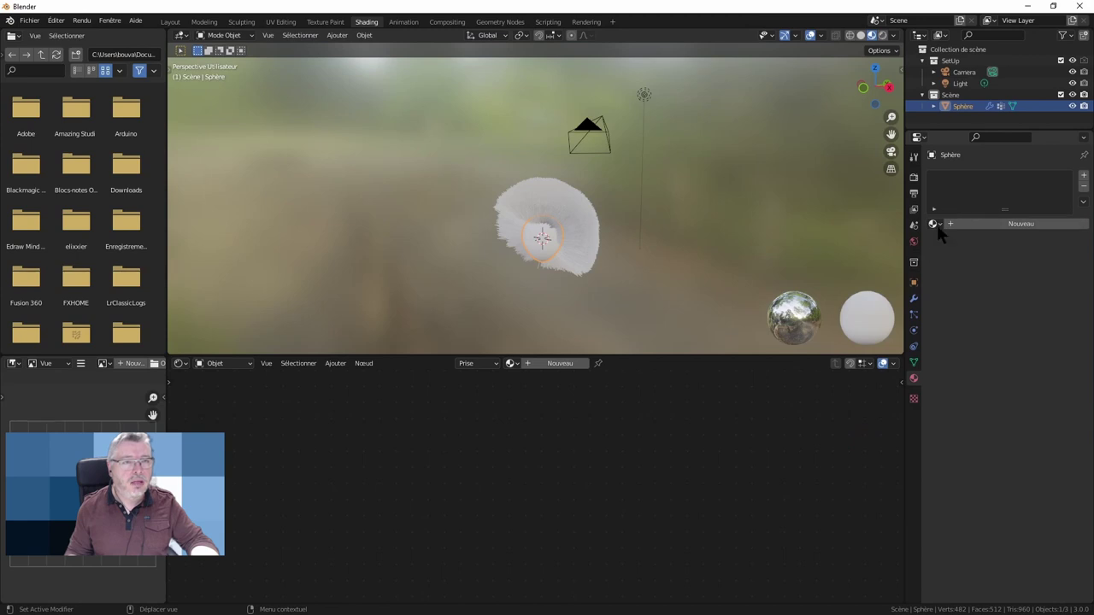
# Create a head material named Peau with a pale peach base colour
pyautogui.click(547, 366)
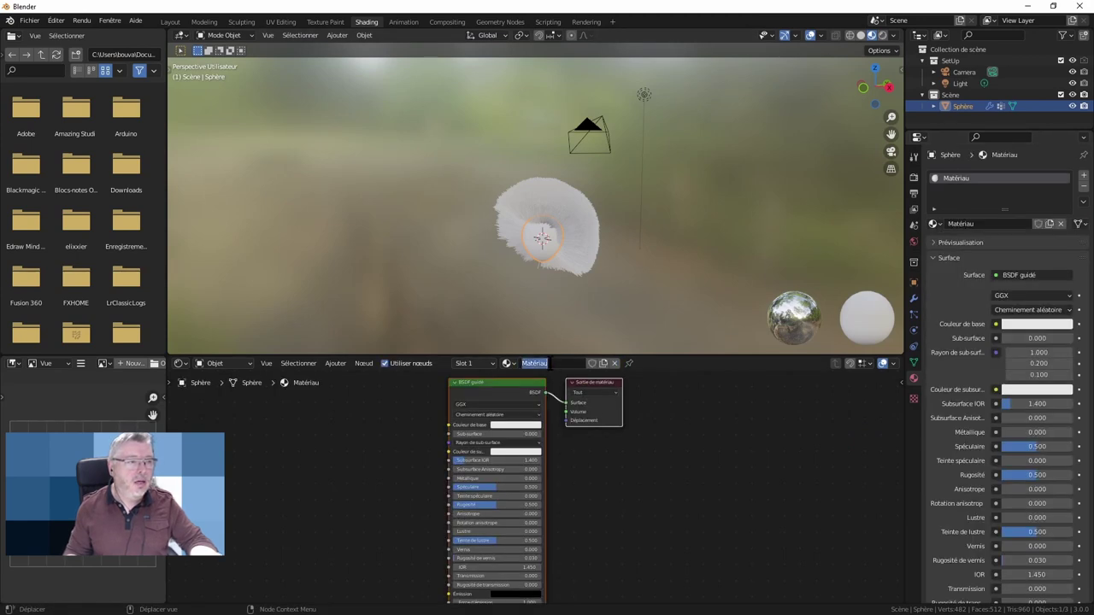
pyautogui.write('Peau')
pyautogui.press('Return')
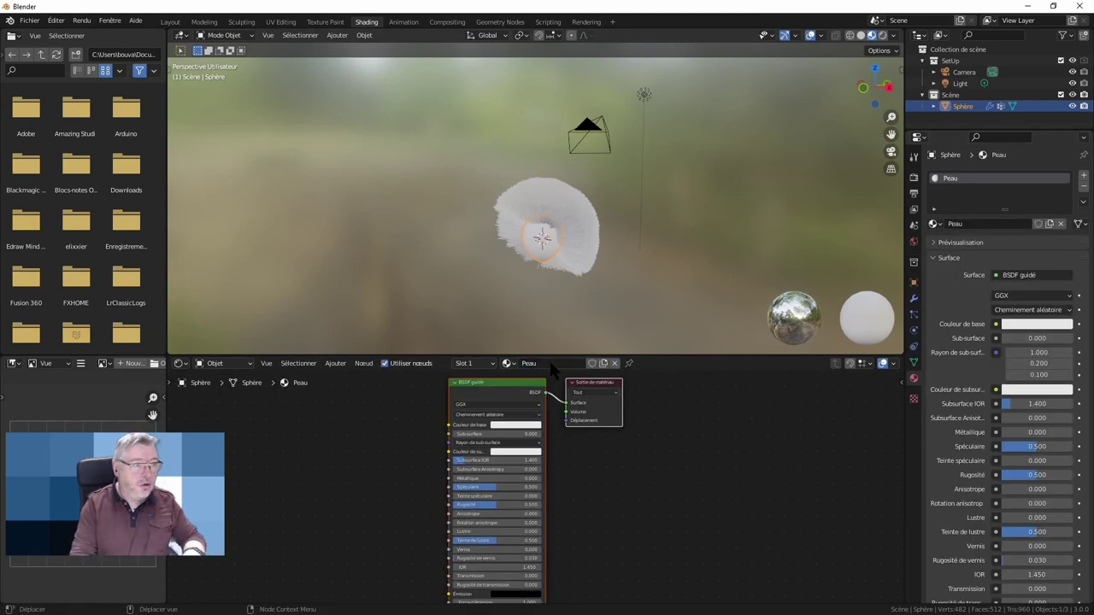
pyautogui.click(521, 427)
pyautogui.moveTo(522, 339); pyautogui.dragTo(520, 344)
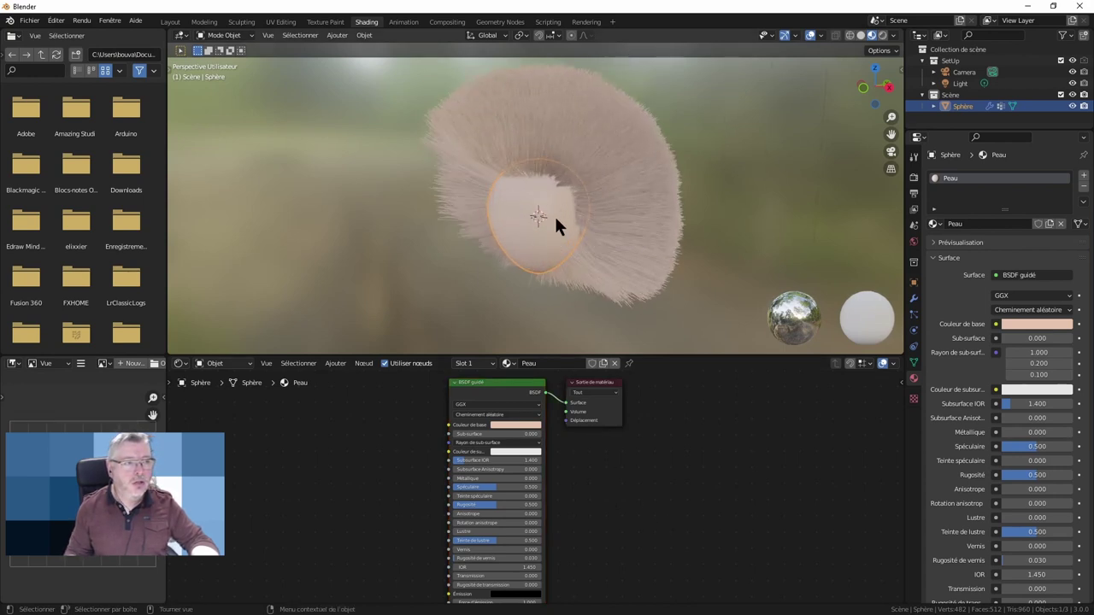
# Add a second material slot holding a new material named Cheveux
pyautogui.click(1083, 176)
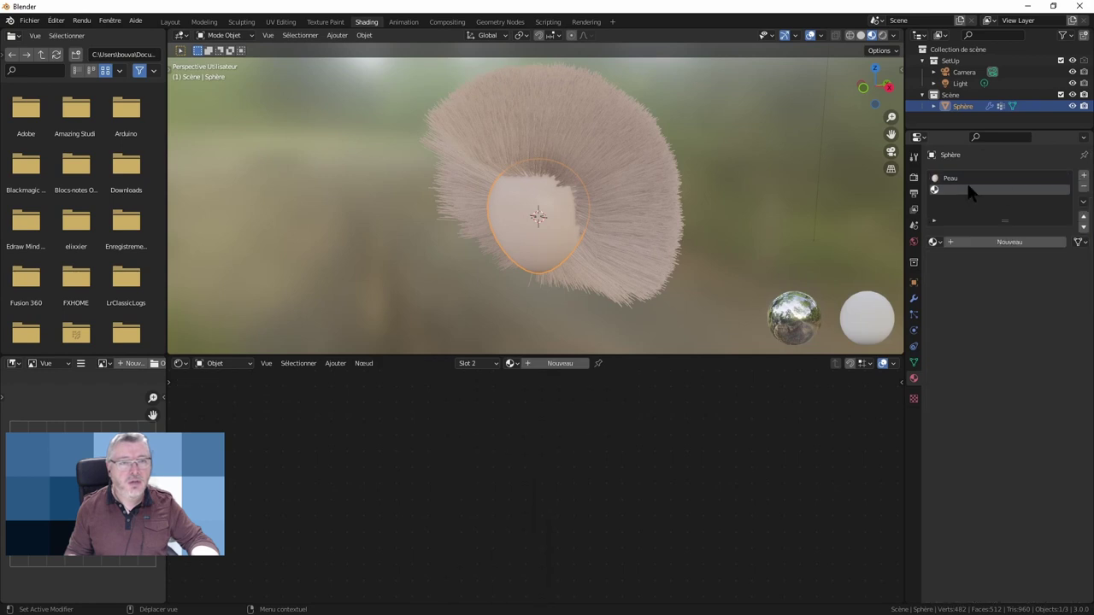
pyautogui.click(560, 363)
pyautogui.write('Cheveux')
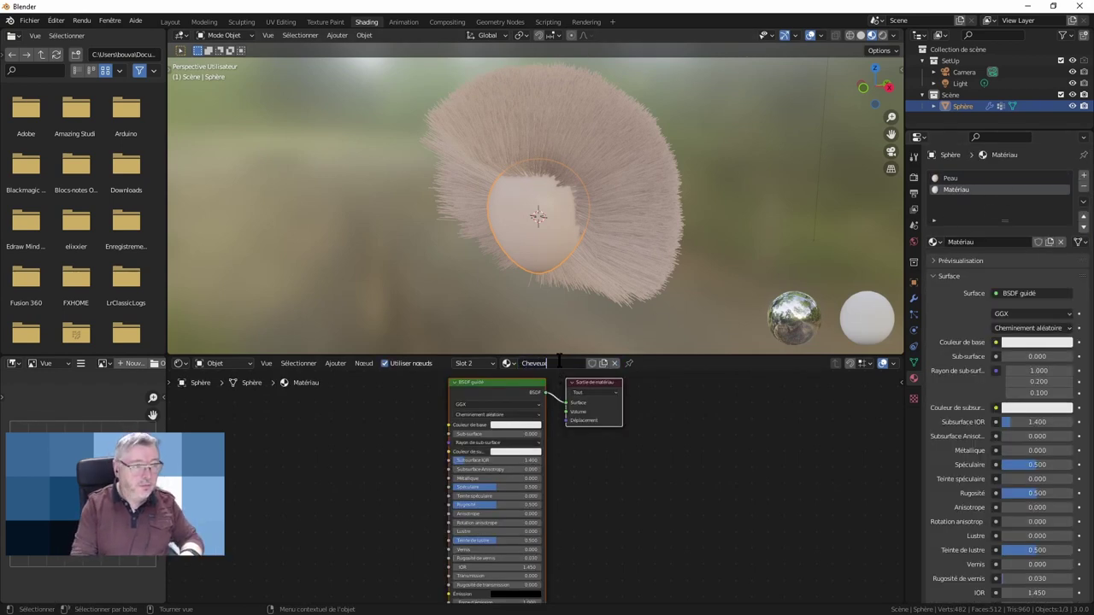
pyautogui.press('Return')
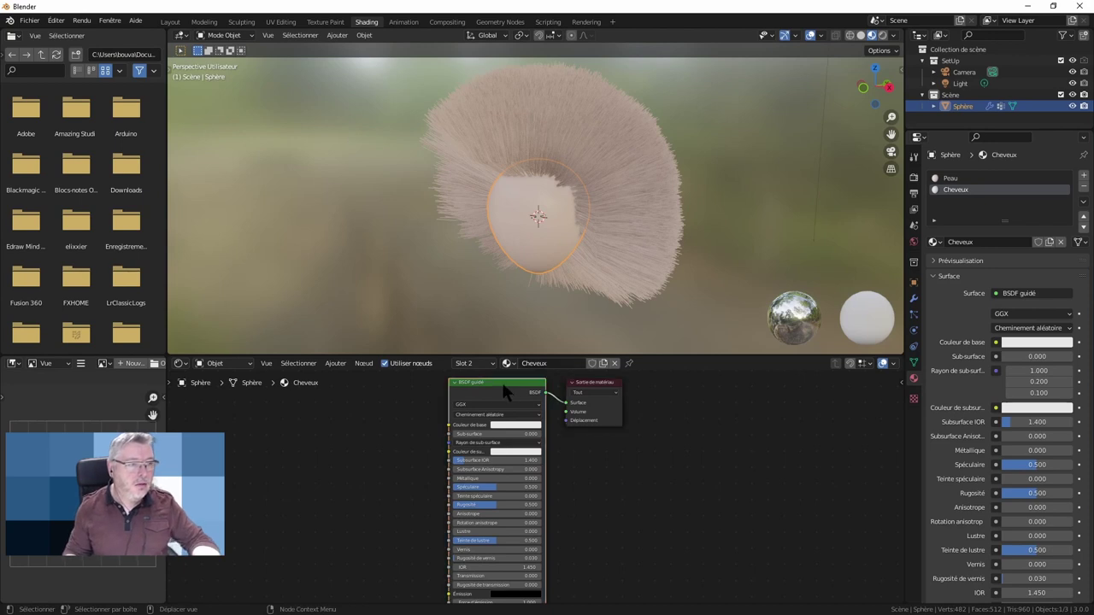
# Replace Cheveux's default shader with a Principled Hair BSDF linked to the output Surface
pyautogui.press('x')
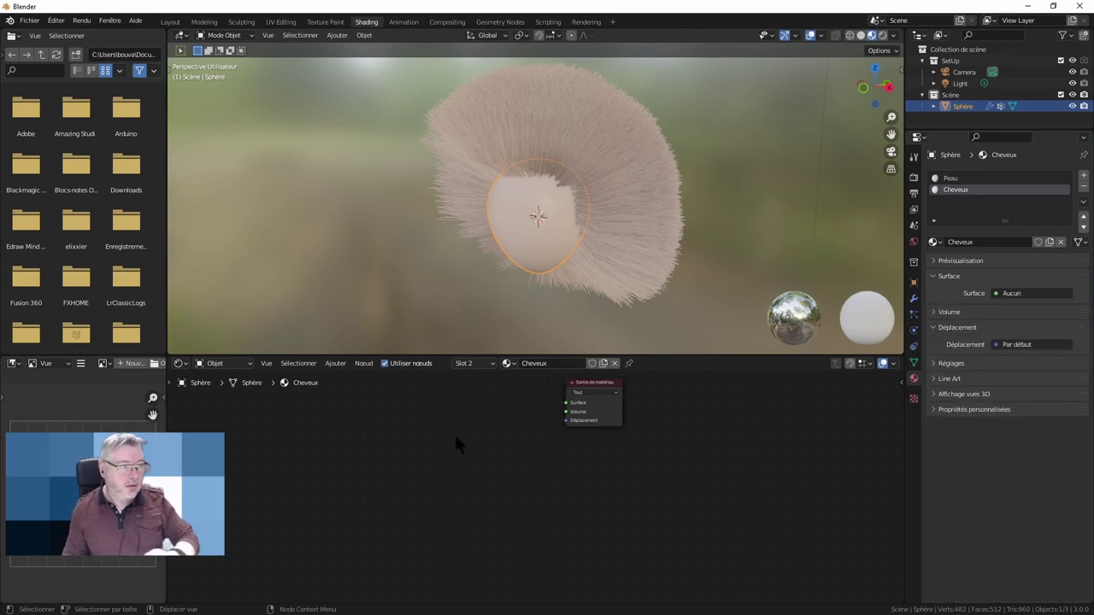
pyautogui.hotkey('shift', 'a')
pyautogui.moveTo(404, 471)
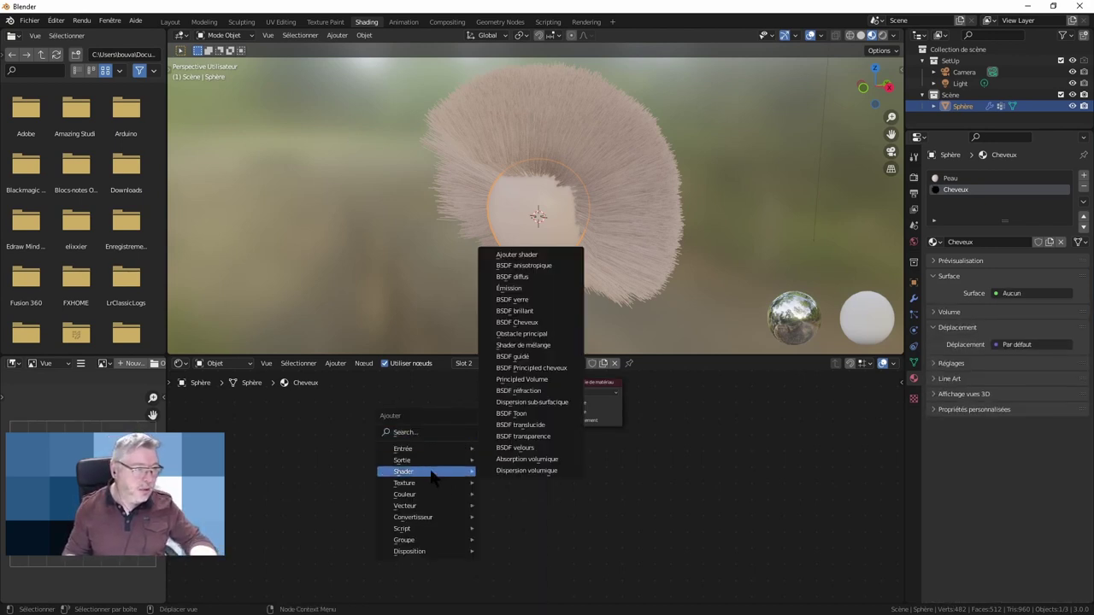
pyautogui.click(538, 368)
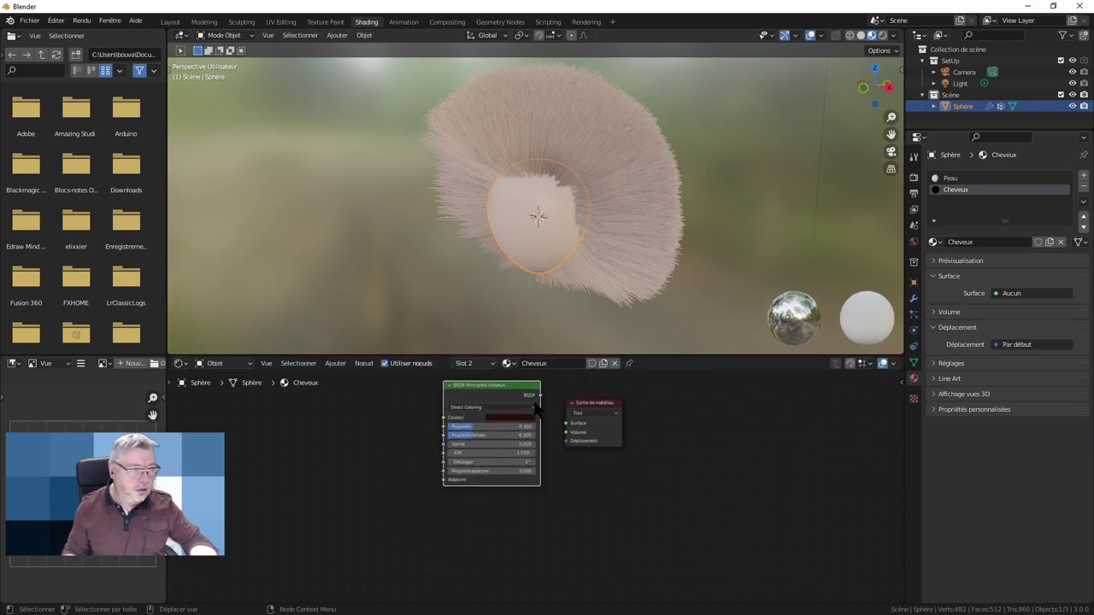
pyautogui.moveTo(540, 396); pyautogui.dragTo(566, 422)
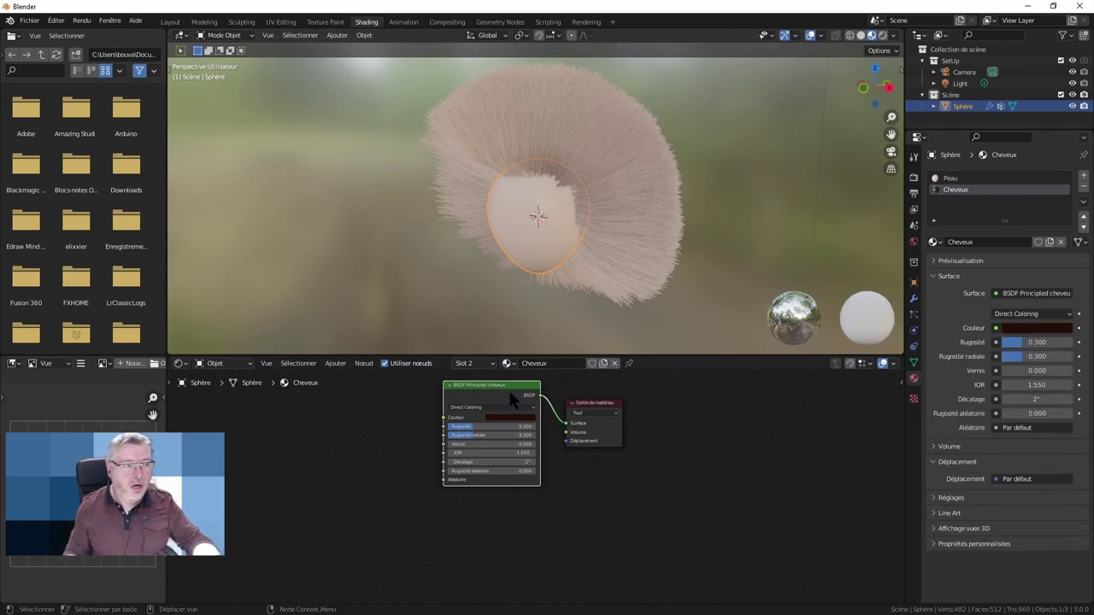
pyautogui.click(914, 313)
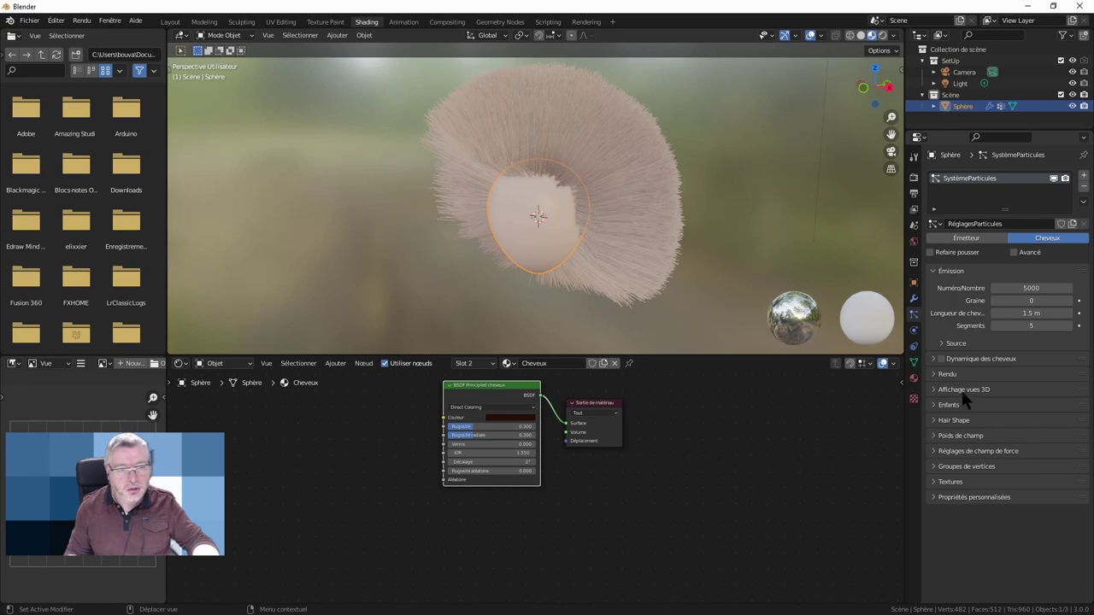
# Assign the Cheveux material to the hair particles and preview it in Rendered shading
pyautogui.click(937, 375)
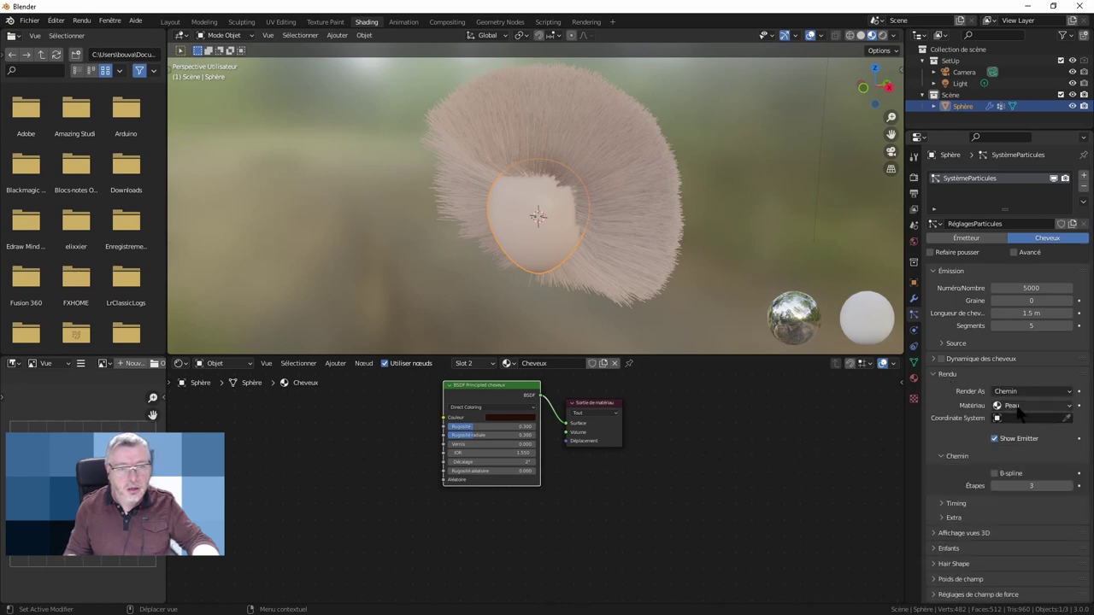
pyautogui.click(1033, 406)
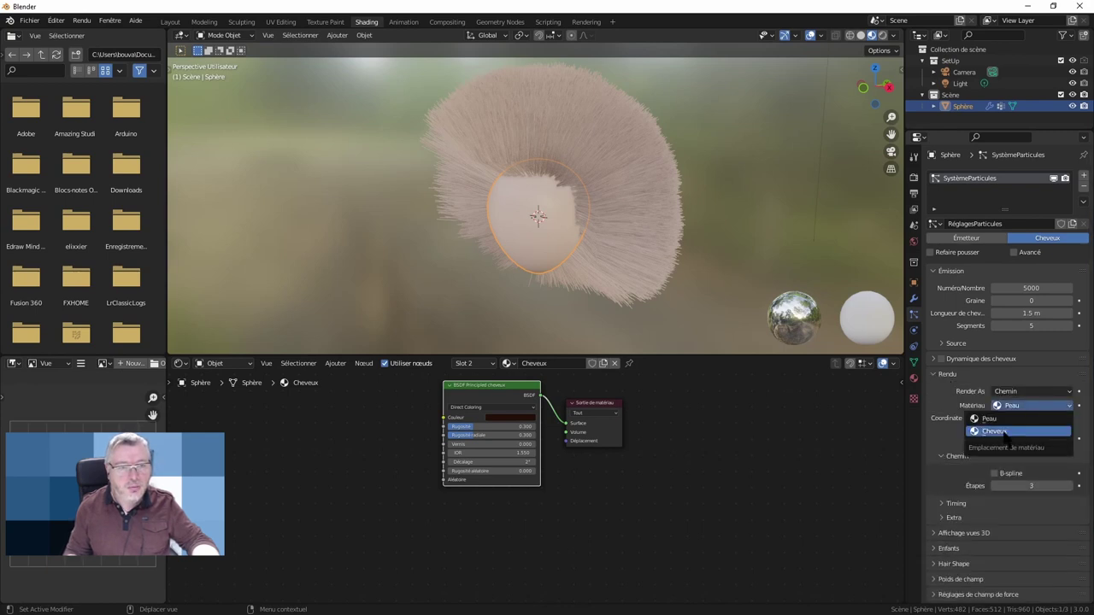
pyautogui.click(1005, 432)
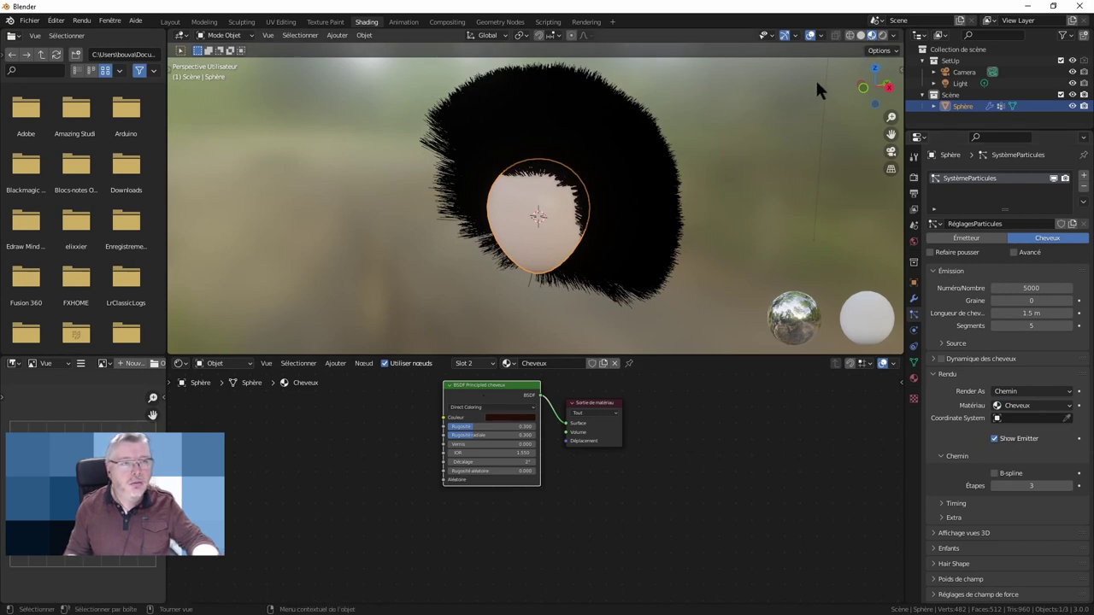
pyautogui.click(881, 35)
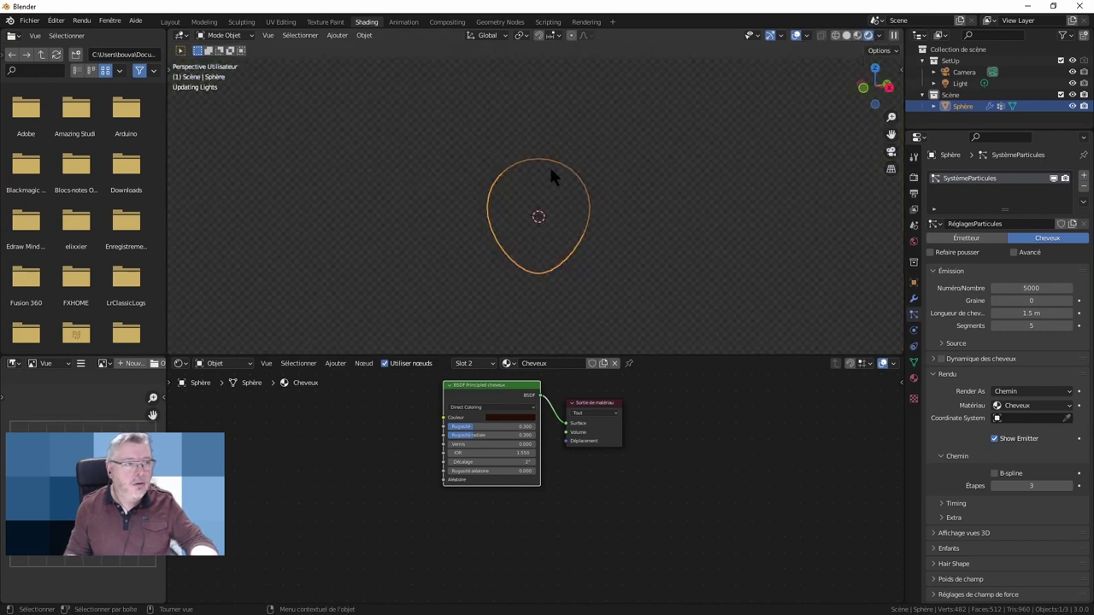
pyautogui.moveTo(549, 164)
pyautogui.mouseDown(button='middle')
pyautogui.moveTo(564, 184)
pyautogui.moveTo(560, 214)
pyautogui.mouseUp(button='middle')
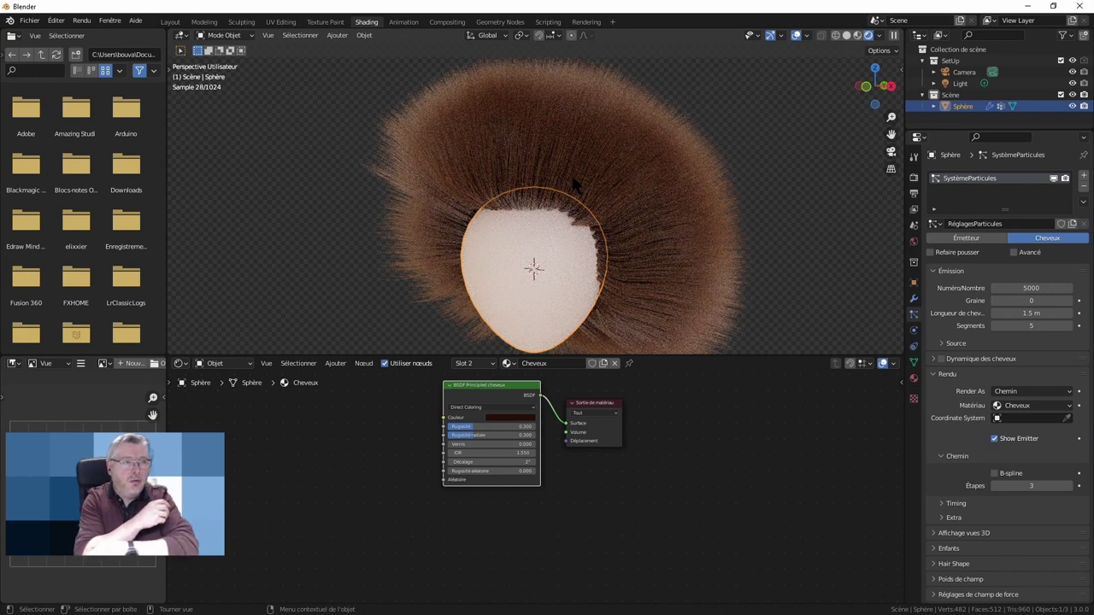
pyautogui.scroll(1, 484, 413)
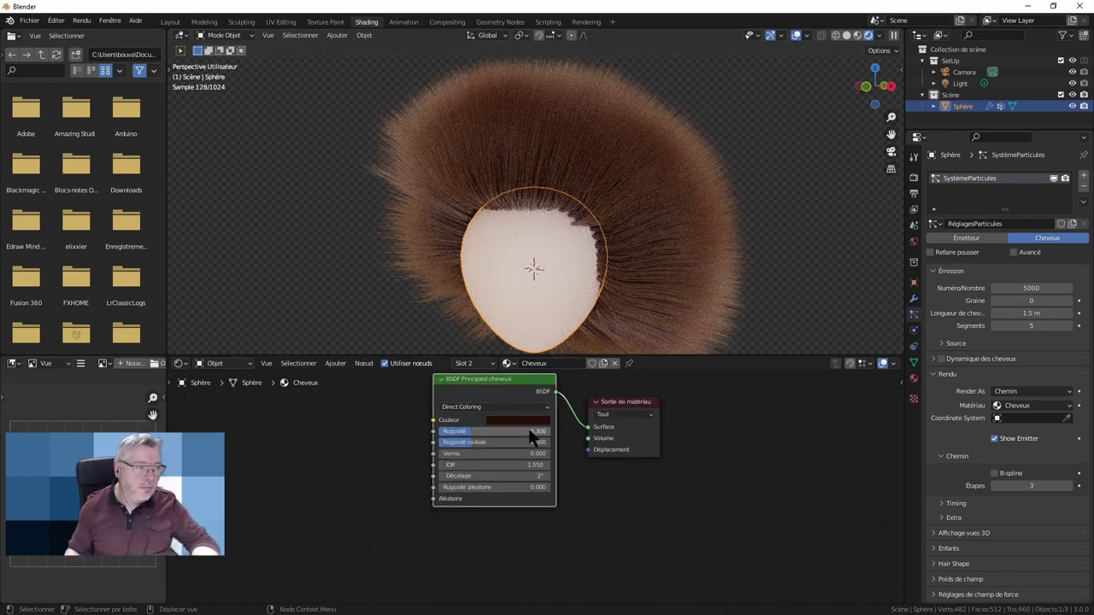
pyautogui.click(493, 408)
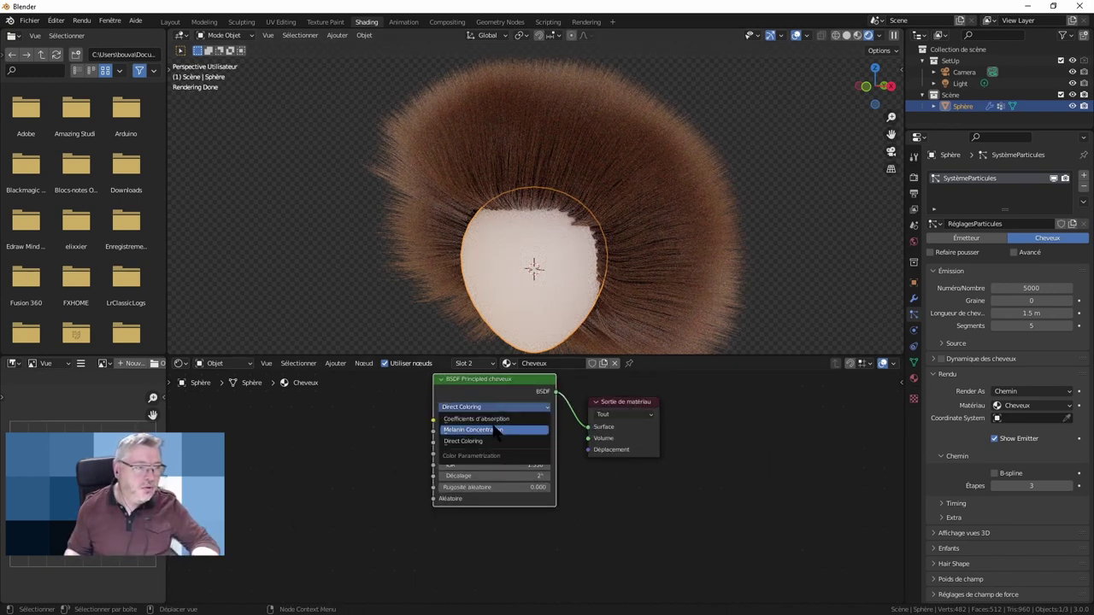
# Colour the hair by Melanin Concentration with Mélanine 0.3 for blond strands
pyautogui.click(487, 432)
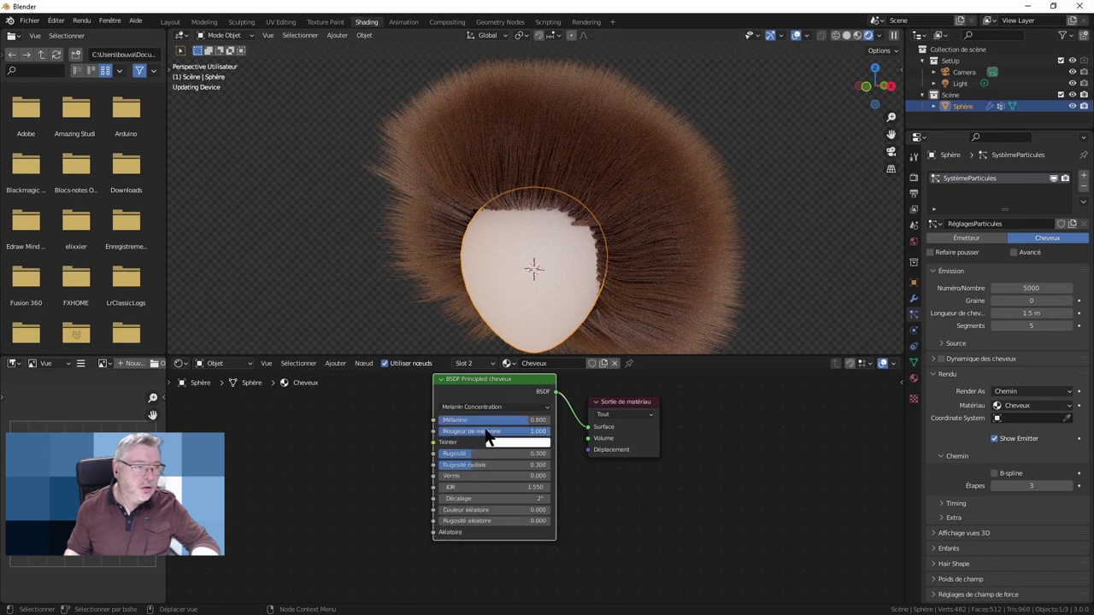
pyautogui.moveTo(527, 419); pyautogui.dragTo(472, 420)
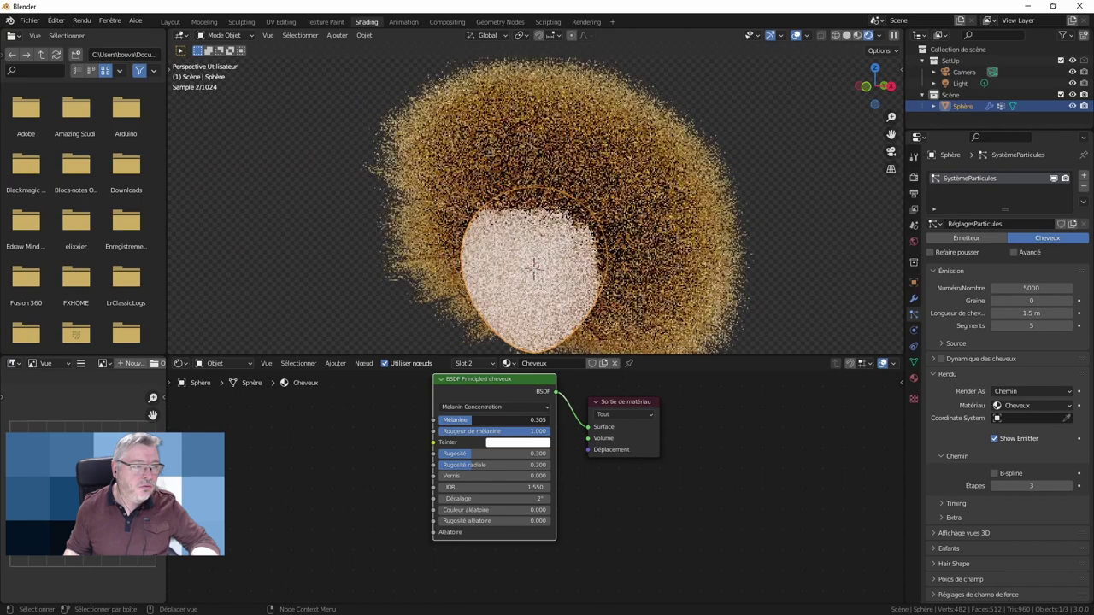
pyautogui.click(482, 420)
pyautogui.press('BackSpace')
pyautogui.write('0.3')
pyautogui.press('Return')
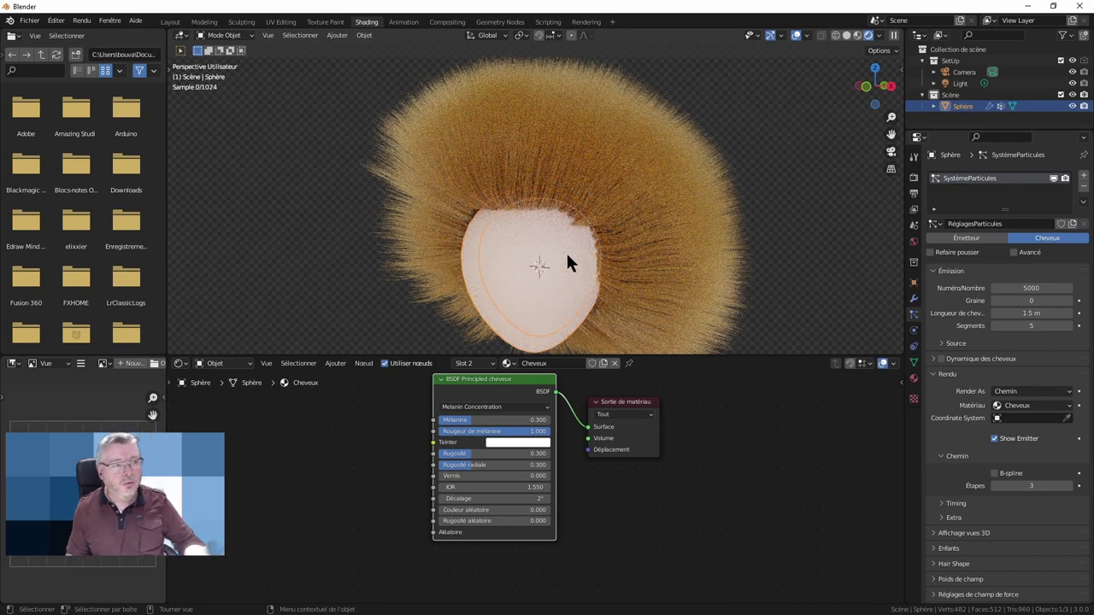
pyautogui.scroll(-2, 566, 250)
pyautogui.moveTo(566, 253)
pyautogui.mouseDown(button='middle')
pyautogui.moveTo(563, 220)
pyautogui.moveTo(579, 220)
pyautogui.mouseUp(button='middle')
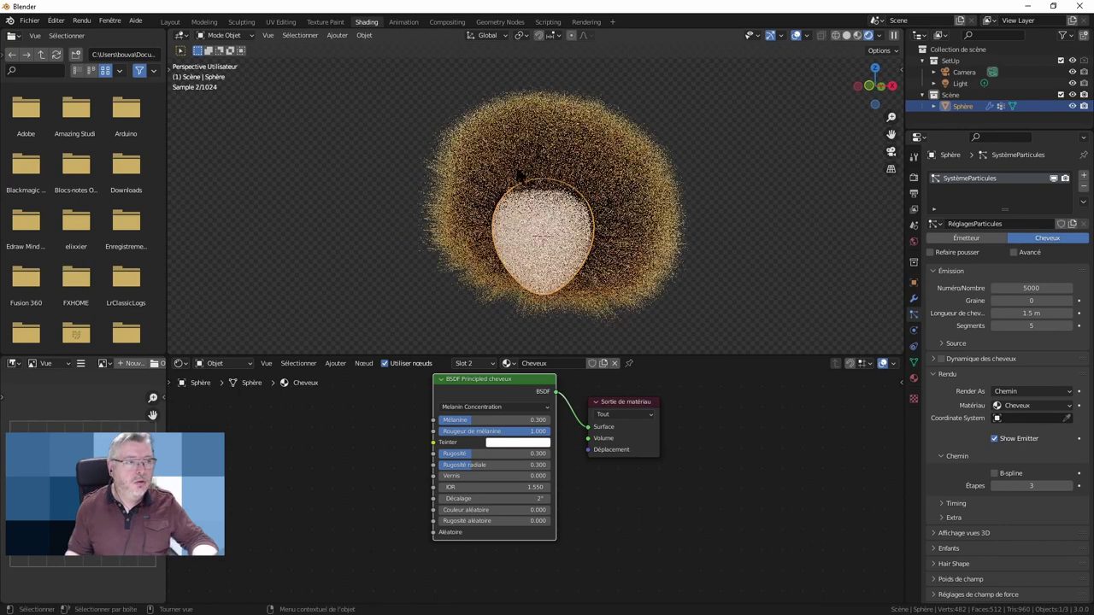
pyautogui.click(170, 21)
# From the right view, enter Particle Edit mode with a 114 px comb brush
pyautogui.moveTo(581, 162)
pyautogui.mouseDown(button='middle')
pyautogui.moveTo(504, 262)
pyautogui.moveTo(447, 247)
pyautogui.moveTo(503, 281)
pyautogui.moveTo(435, 214)
pyautogui.moveTo(404, 248)
pyautogui.moveTo(447, 272)
pyautogui.mouseUp(button='middle')
pyautogui.scroll(-3, 402, 243)
pyautogui.press('KP_3')
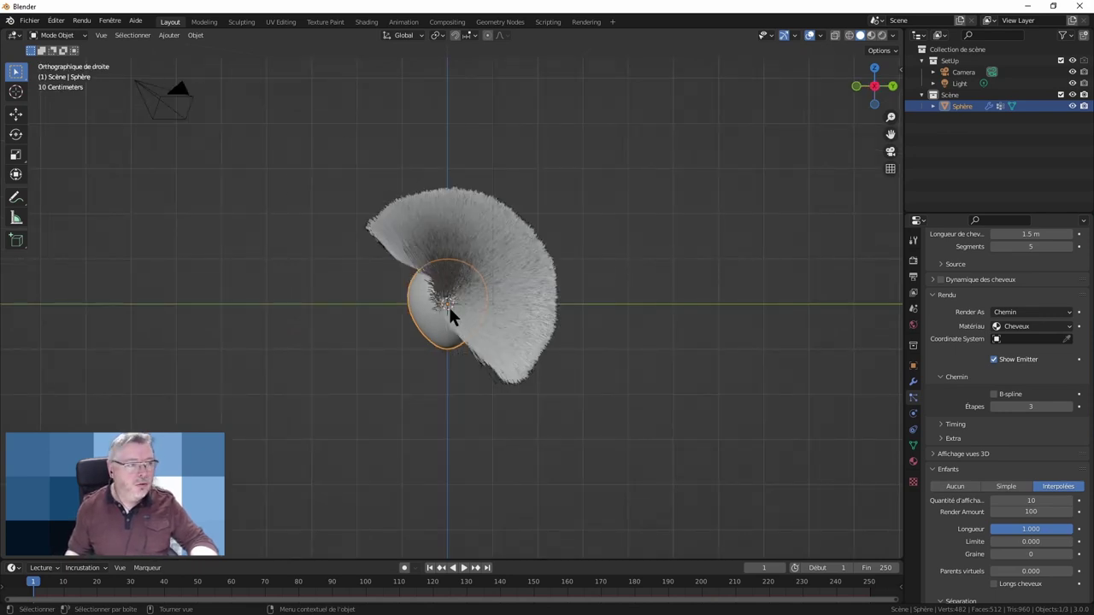
pyautogui.scroll(5, 965, 351)
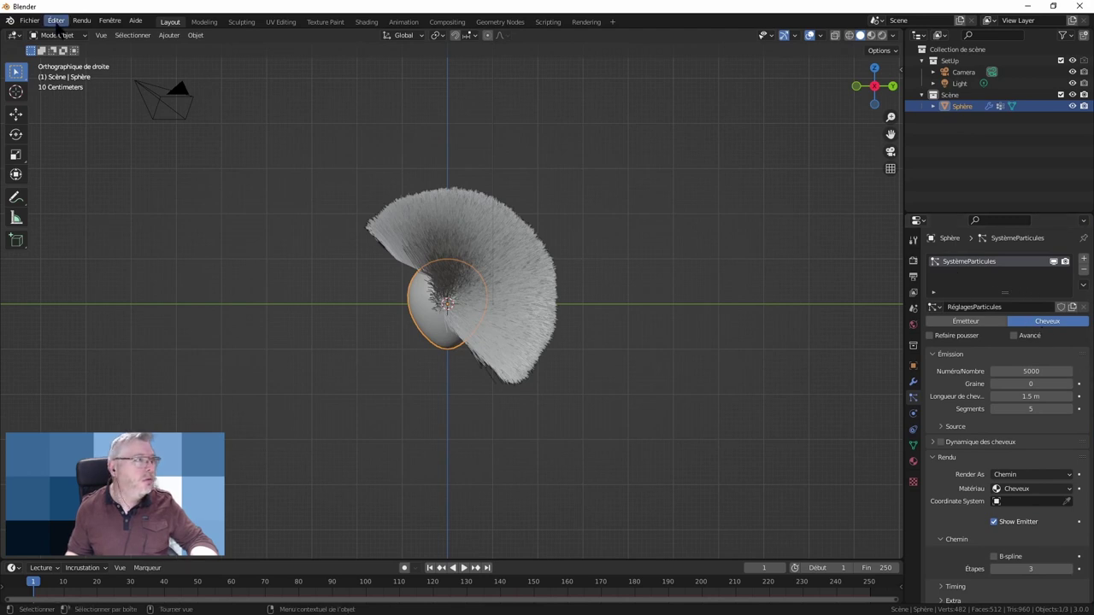
pyautogui.click(55, 36)
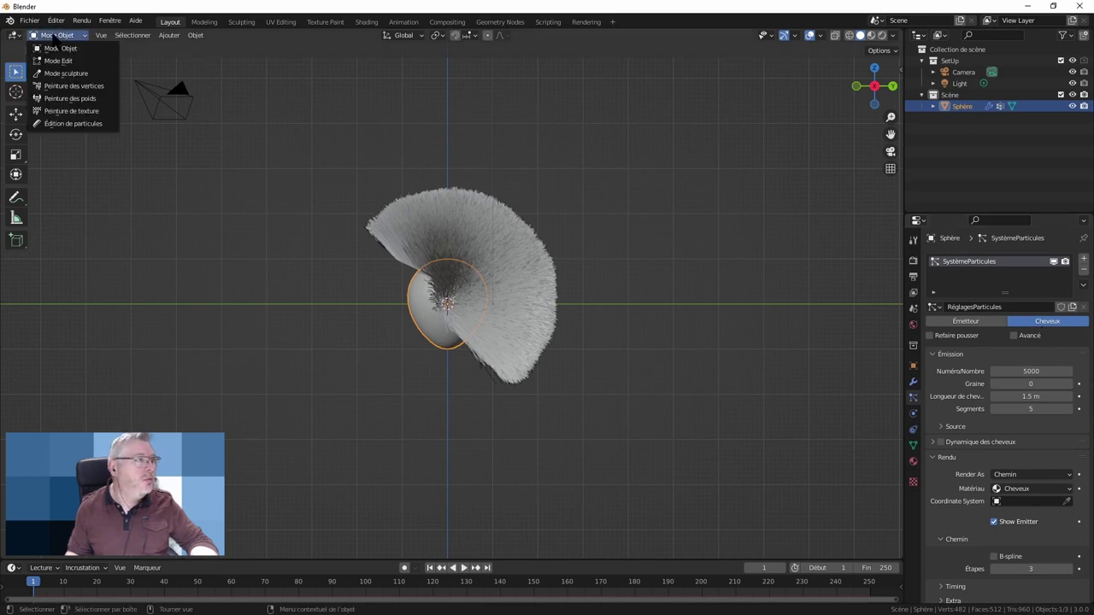
pyautogui.click(61, 124)
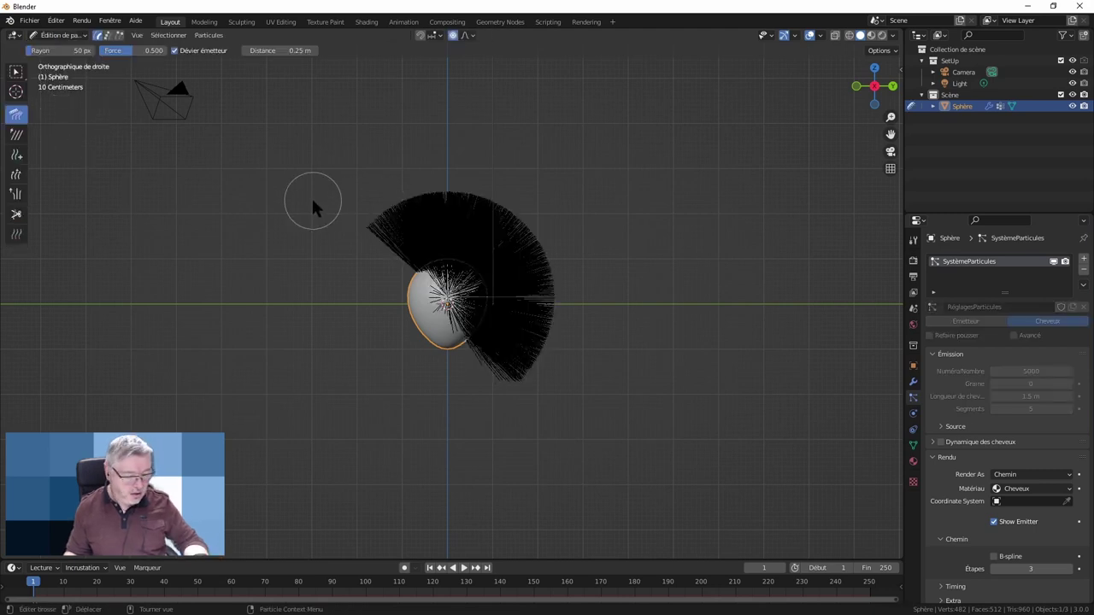
pyautogui.press('f')
pyautogui.click(346, 193)
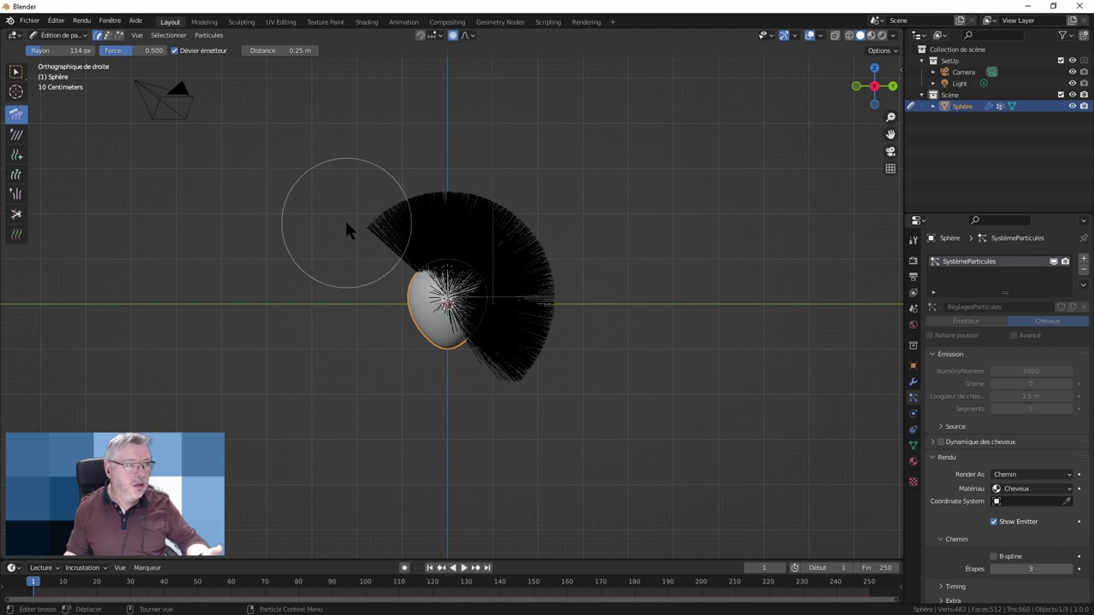
# Comb the hair downward around the head with a 204 px brush, front and side
pyautogui.press('KP_1')
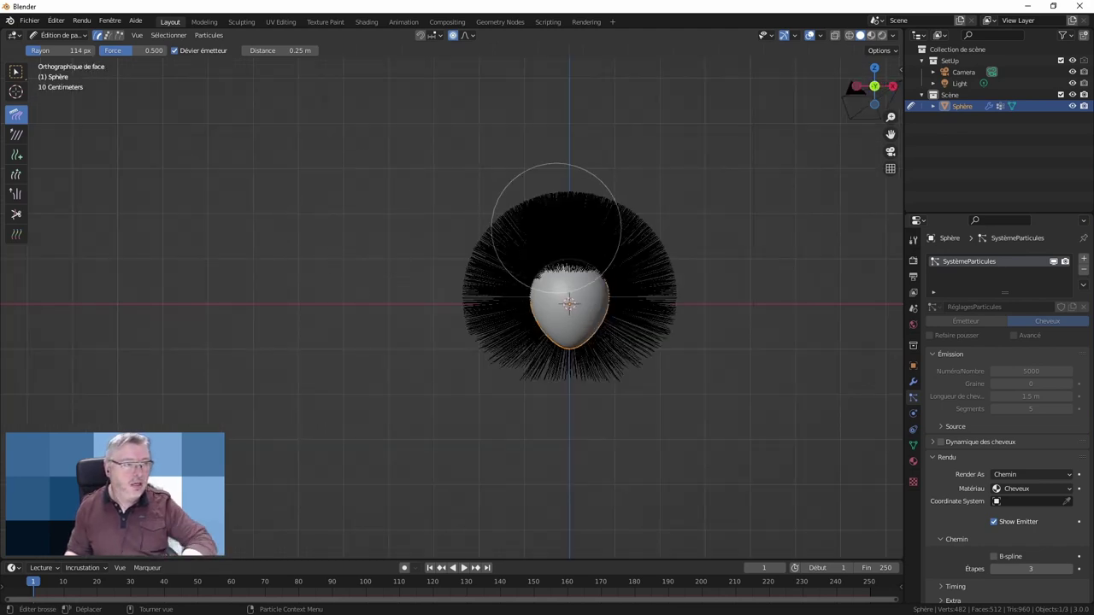
pyautogui.press('f')
pyautogui.click(555, 224)
pyautogui.scroll(-2, 559, 229)
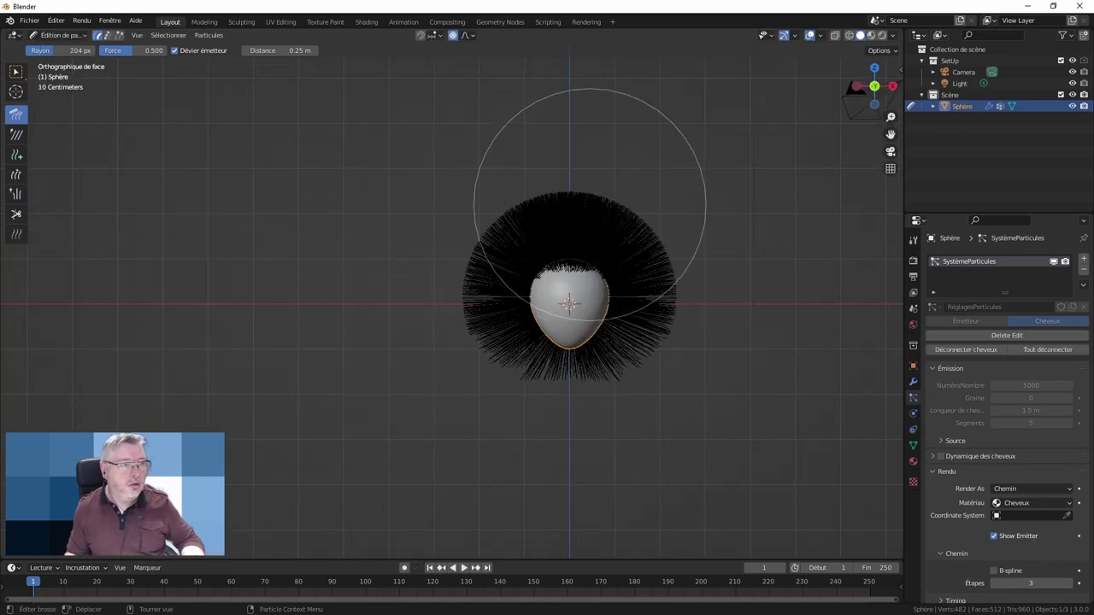
pyautogui.moveTo(573, 220); pyautogui.dragTo(569, 427)
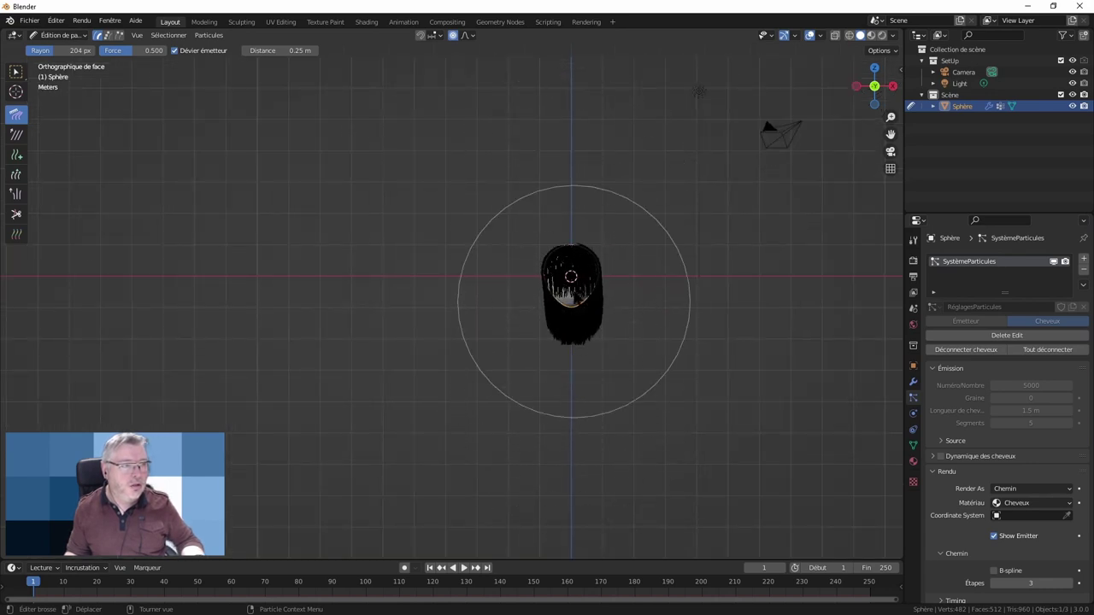
pyautogui.moveTo(566, 281); pyautogui.dragTo(559, 413)
pyautogui.moveTo(566, 293); pyautogui.dragTo(572, 358)
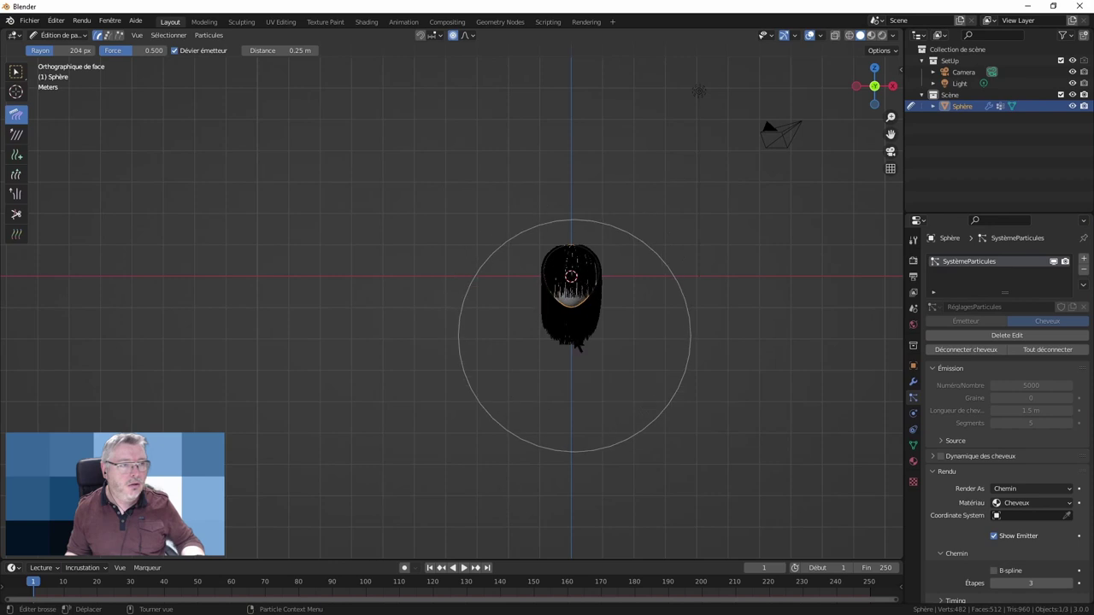
pyautogui.moveTo(572, 357); pyautogui.dragTo(474, 416, button='middle')
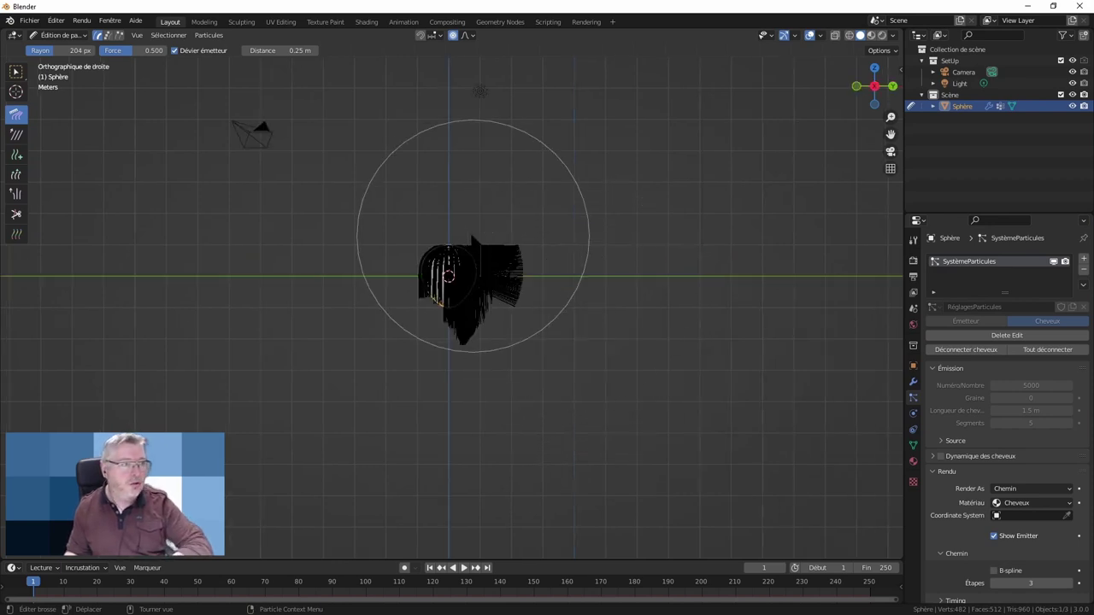
pyautogui.moveTo(474, 416); pyautogui.dragTo(462, 299)
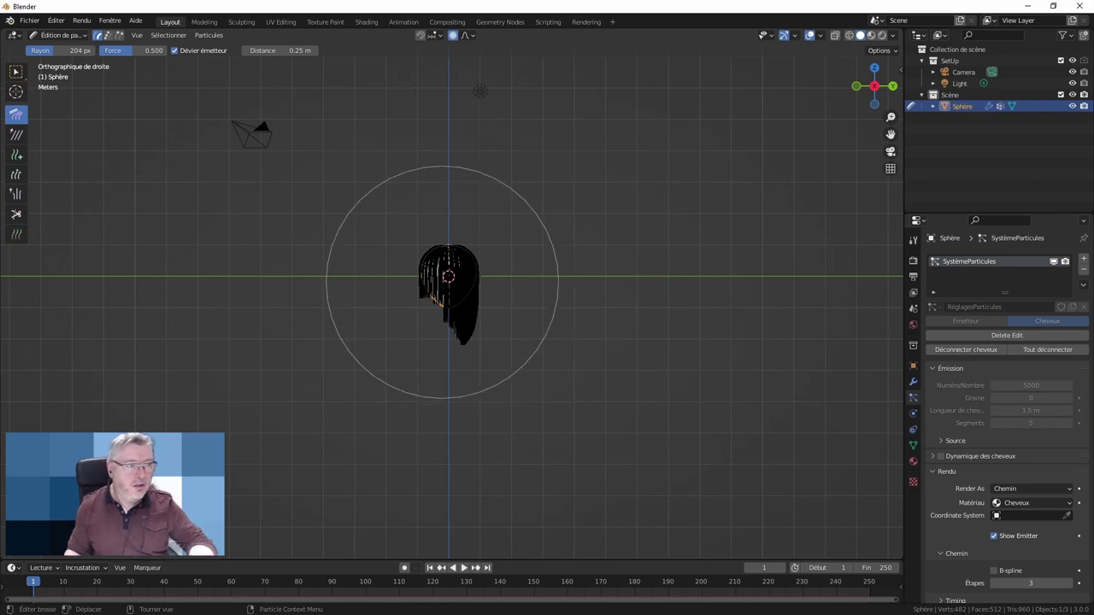
# Shrink the comb brush radius to 99 px and return to the front view
pyautogui.scroll(4, 448, 276)
pyautogui.scroll(1, 447, 271)
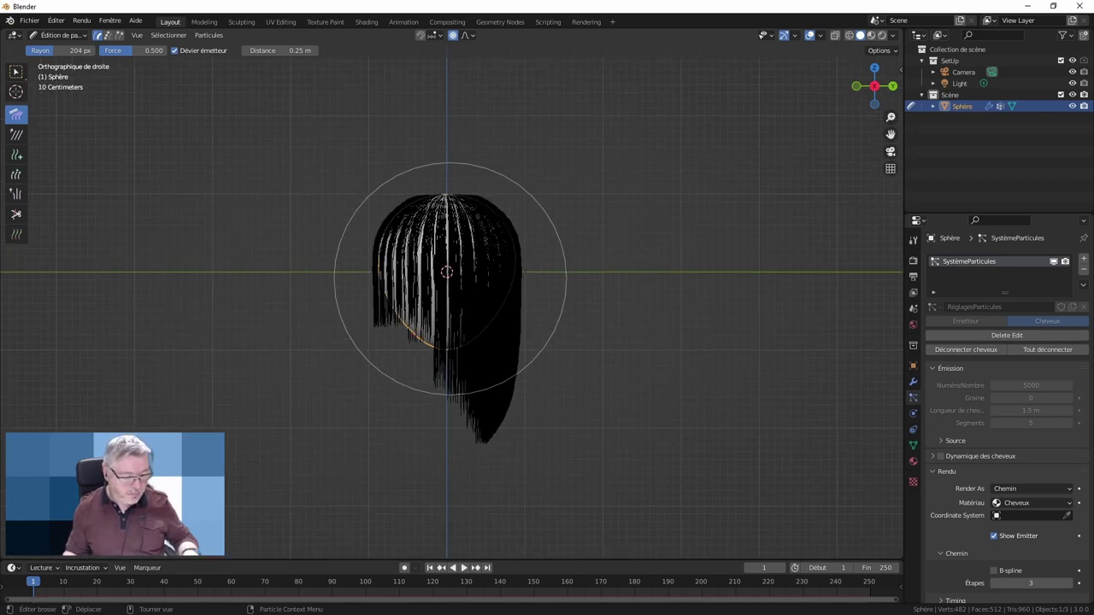
pyautogui.press('f')
pyautogui.click(485, 270)
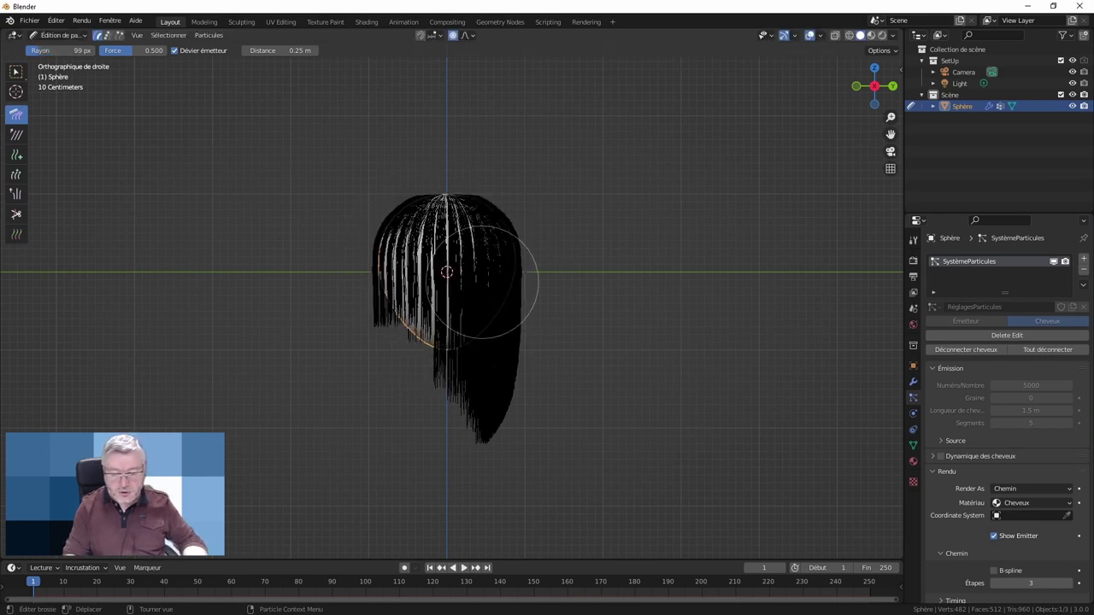
pyautogui.press('KP_1')
# Comb the top and sides of the hair, resizing the comb brush to 144 then 79 px
pyautogui.keyDown('shift'); pyautogui.moveTo(727, 243); pyautogui.dragTo(512, 260, button='middle'); pyautogui.keyUp('shift')
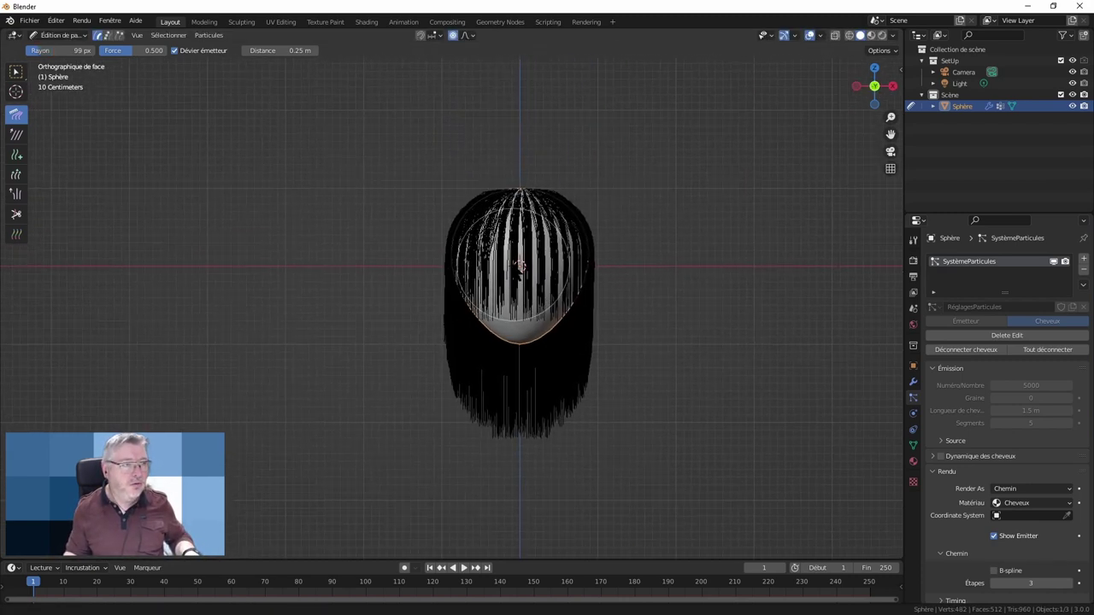
pyautogui.moveTo(518, 265)
pyautogui.mouseDown()
pyautogui.moveTo(444, 258)
pyautogui.moveTo(530, 259)
pyautogui.moveTo(557, 277)
pyautogui.moveTo(514, 317)
pyautogui.moveTo(492, 229)
pyautogui.moveTo(488, 310)
pyautogui.moveTo(445, 286)
pyautogui.moveTo(446, 183)
pyautogui.moveTo(432, 417)
pyautogui.mouseUp()
pyautogui.moveTo(430, 291)
pyautogui.mouseDown()
pyautogui.moveTo(610, 245)
pyautogui.moveTo(579, 191)
pyautogui.moveTo(602, 373)
pyautogui.moveTo(595, 318)
pyautogui.moveTo(605, 298)
pyautogui.moveTo(615, 439)
pyautogui.moveTo(574, 225)
pyautogui.moveTo(517, 240)
pyautogui.moveTo(519, 193)
pyautogui.mouseUp()
pyautogui.press('f')
pyautogui.click(518, 220)
pyautogui.press('f')
pyautogui.click(521, 205)
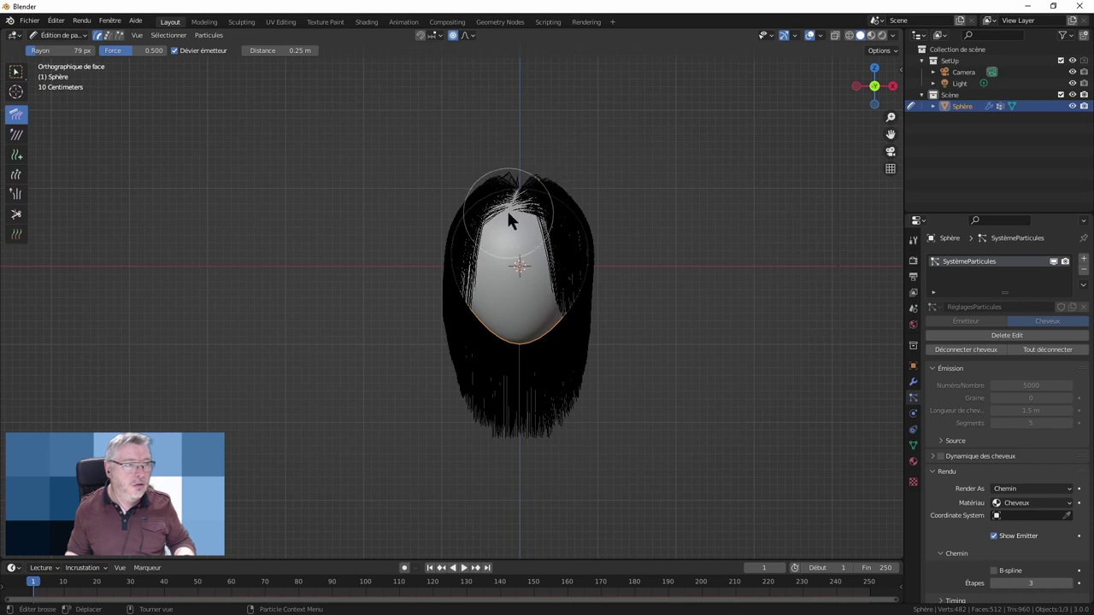
# From the right-side view, comb the top and front strands with a 122 px brush
pyautogui.press('KP_3')
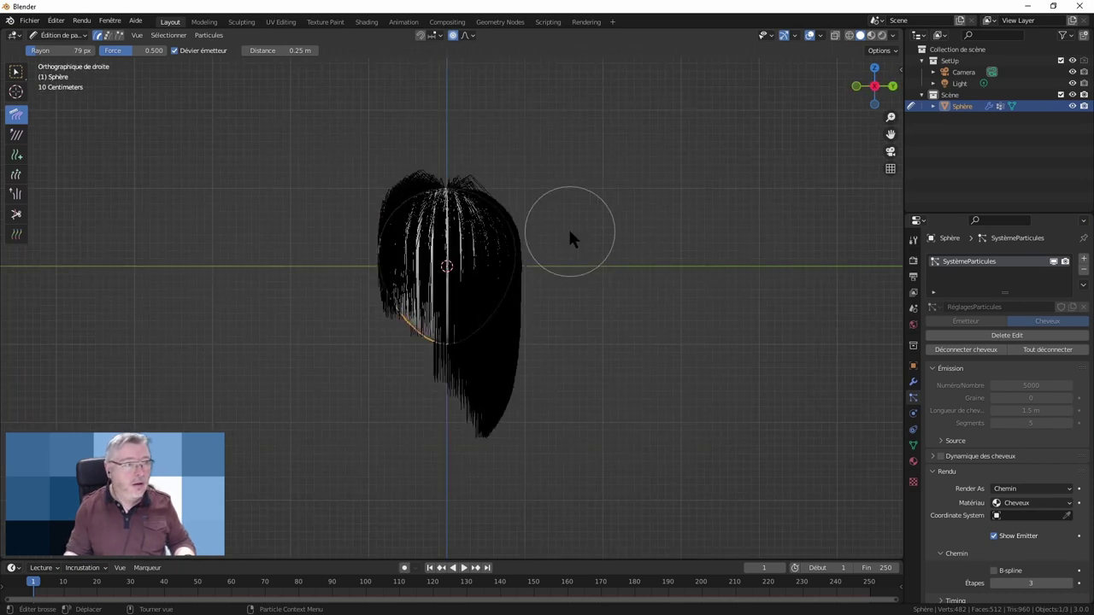
pyautogui.press('f')
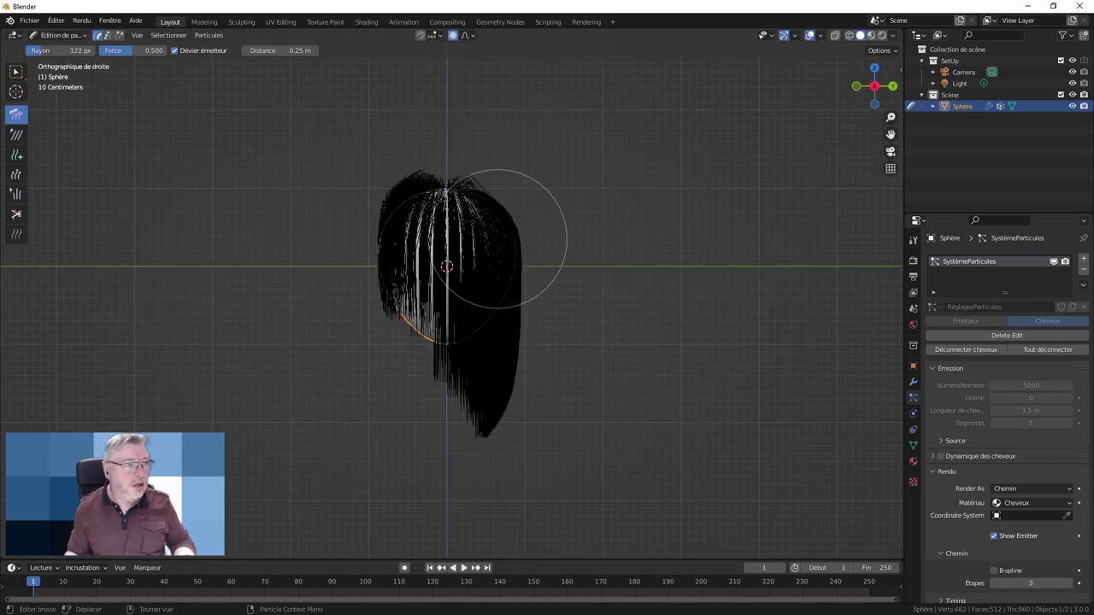
pyautogui.click(476, 225)
pyautogui.moveTo(476, 225)
pyautogui.mouseDown()
pyautogui.moveTo(481, 198)
pyautogui.moveTo(452, 199)
pyautogui.moveTo(500, 256)
pyautogui.moveTo(515, 256)
pyautogui.moveTo(541, 361)
pyautogui.moveTo(497, 428)
pyautogui.moveTo(498, 447)
pyautogui.moveTo(523, 462)
pyautogui.moveTo(469, 427)
pyautogui.mouseUp()
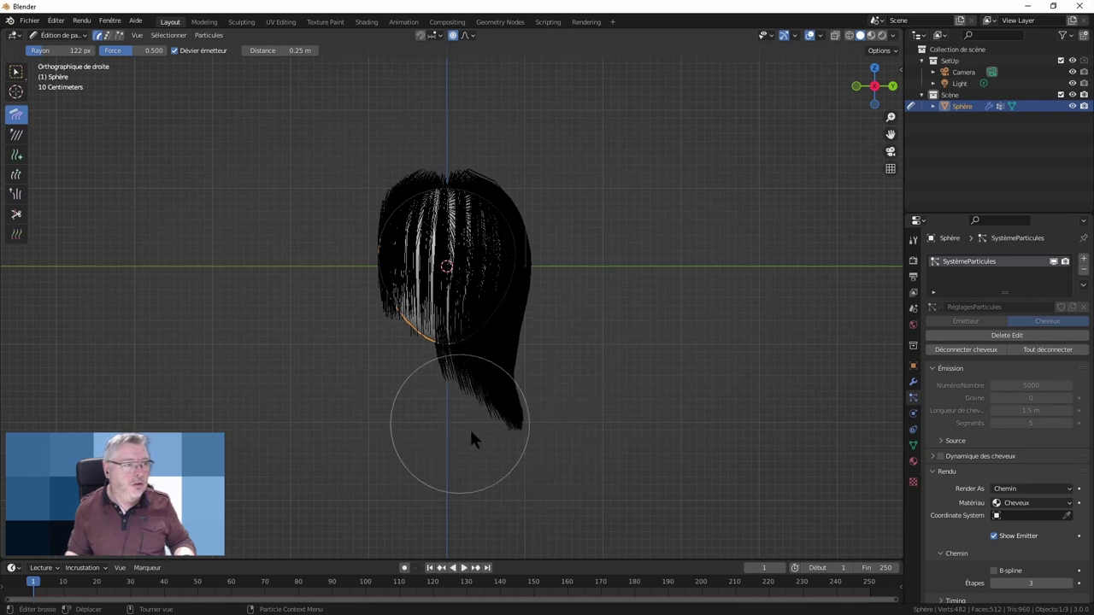
pyautogui.moveTo(435, 265)
pyautogui.mouseDown()
pyautogui.moveTo(410, 251)
pyautogui.moveTo(429, 251)
pyautogui.moveTo(444, 330)
pyautogui.moveTo(556, 464)
pyautogui.moveTo(580, 336)
pyautogui.mouseUp()
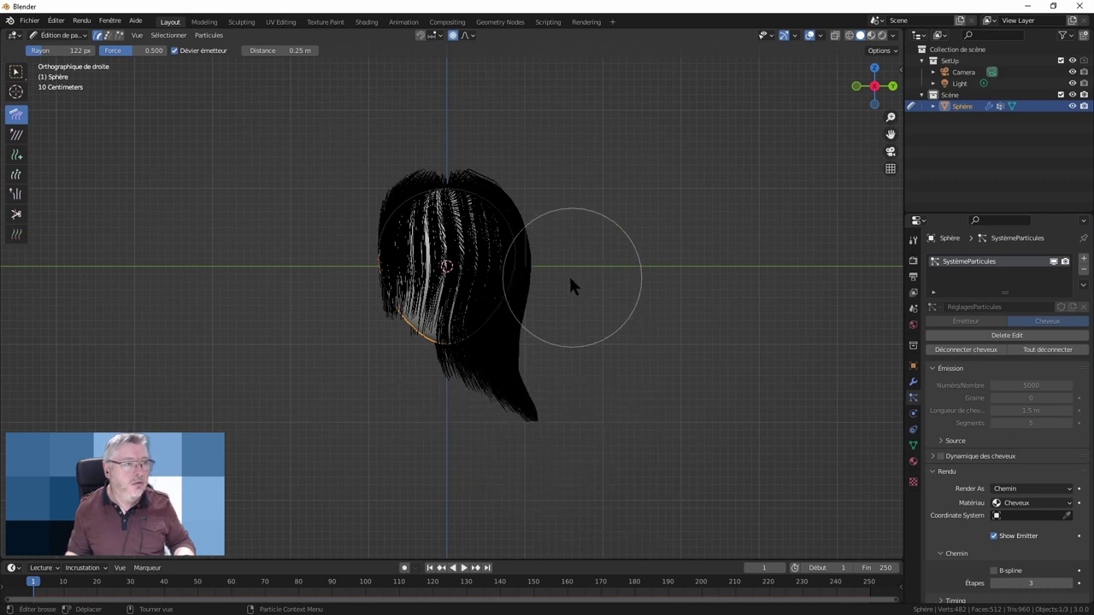
pyautogui.moveTo(530, 196)
pyautogui.mouseDown()
pyautogui.moveTo(506, 179)
pyautogui.moveTo(435, 174)
pyautogui.moveTo(414, 183)
pyautogui.moveTo(368, 251)
pyautogui.moveTo(388, 250)
pyautogui.moveTo(379, 317)
pyautogui.moveTo(427, 330)
pyautogui.moveTo(440, 292)
pyautogui.moveTo(478, 248)
pyautogui.moveTo(464, 257)
pyautogui.moveTo(505, 251)
pyautogui.moveTo(464, 264)
pyautogui.moveTo(459, 332)
pyautogui.moveTo(422, 395)
pyautogui.moveTo(484, 410)
pyautogui.mouseUp()
# From the left view, comb the right-side strands over the scalp edge, then return to Object Mode
pyautogui.press('ctrl+KP_3')
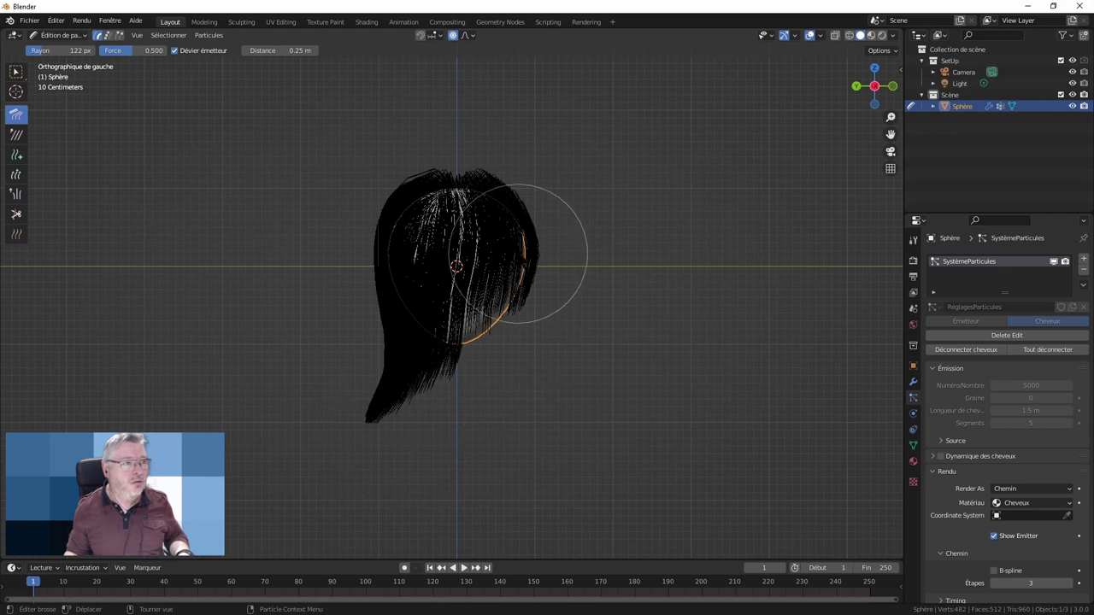
pyautogui.moveTo(518, 254); pyautogui.dragTo(484, 221)
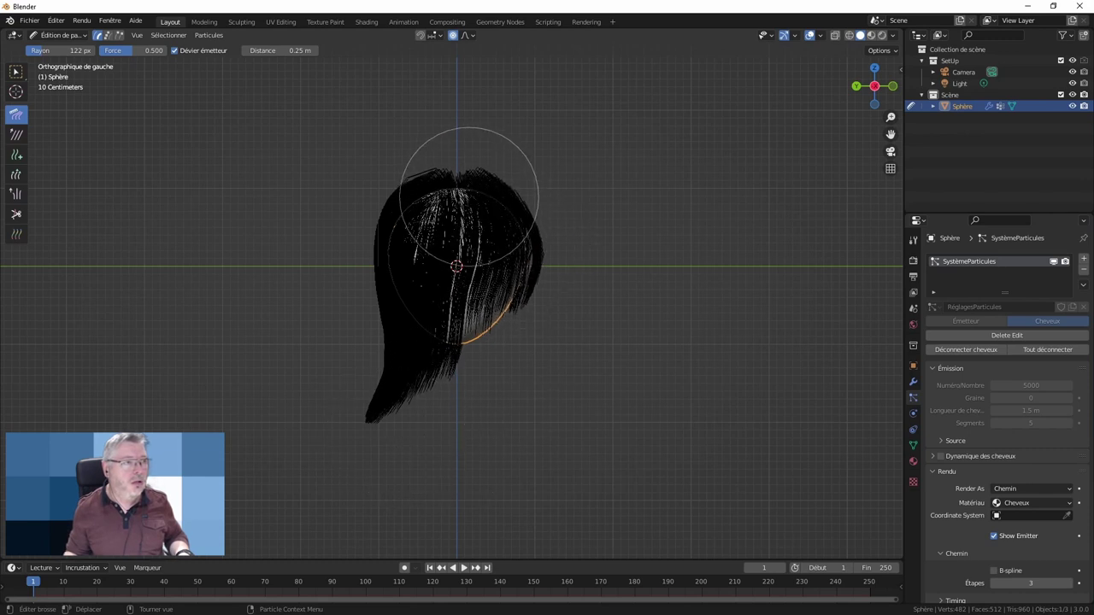
pyautogui.click(58, 35)
pyautogui.click(53, 47)
pyautogui.moveTo(620, 250)
pyautogui.mouseDown(button='middle')
pyautogui.moveTo(456, 282)
pyautogui.moveTo(461, 237)
pyautogui.moveTo(488, 281)
pyautogui.moveTo(530, 244)
pyautogui.mouseUp(button='middle')
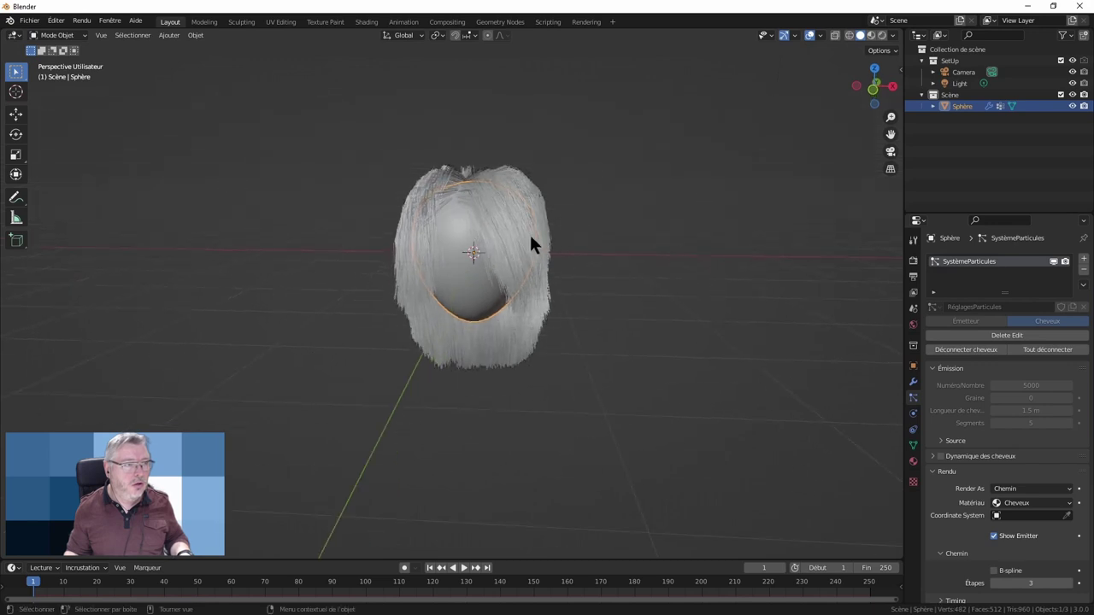
# Switch the viewport to Rendered shading, then look through the scene camera and select it
pyautogui.click(882, 35)
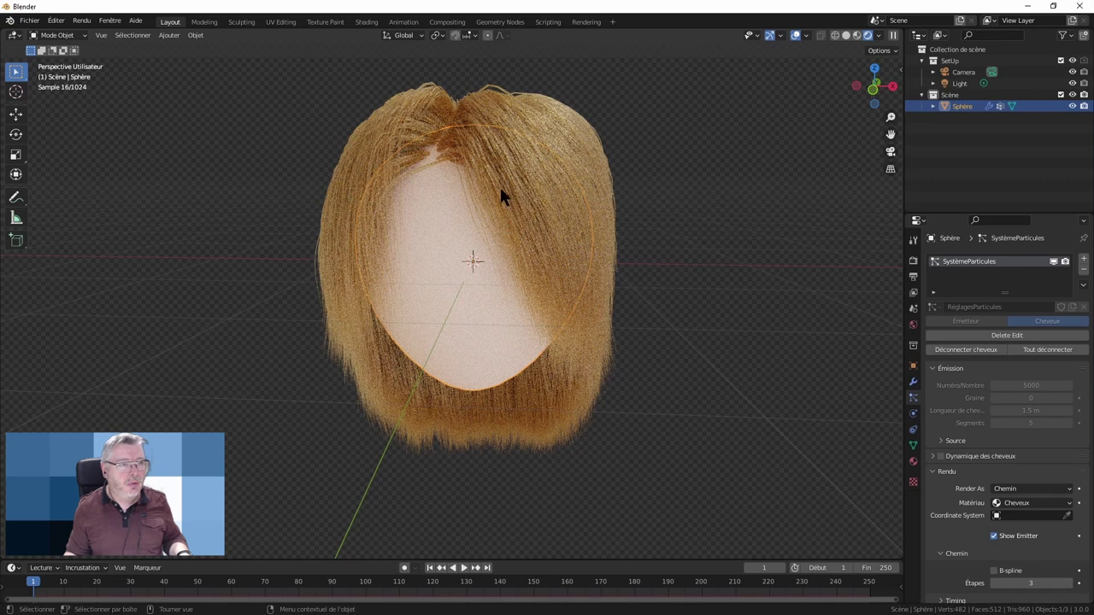
pyautogui.moveTo(502, 200); pyautogui.dragTo(535, 201, button='middle')
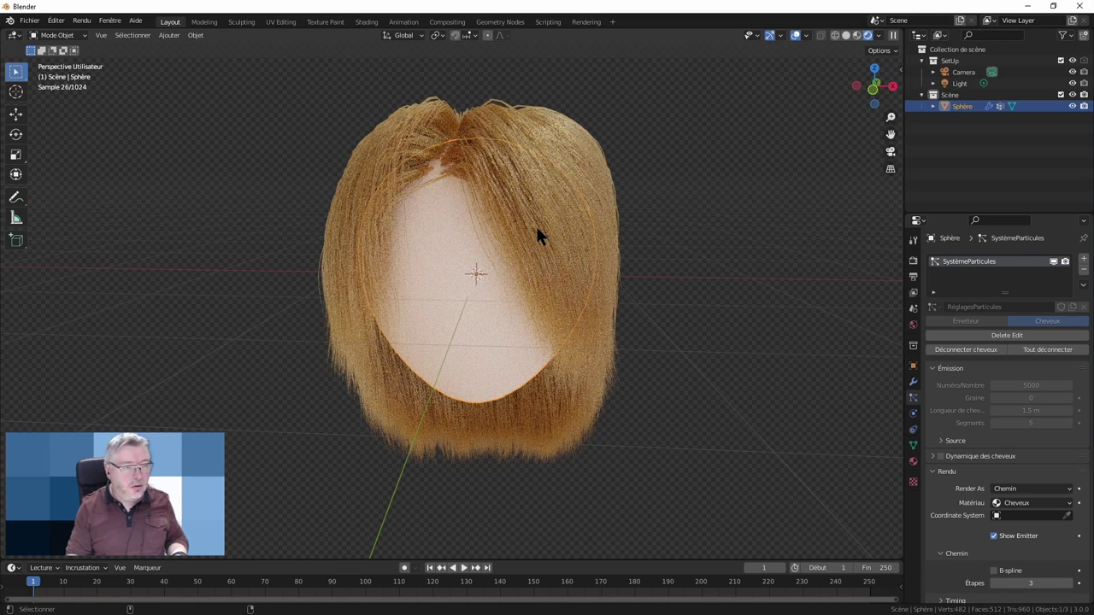
pyautogui.press('KP_0')
pyautogui.click(604, 255)
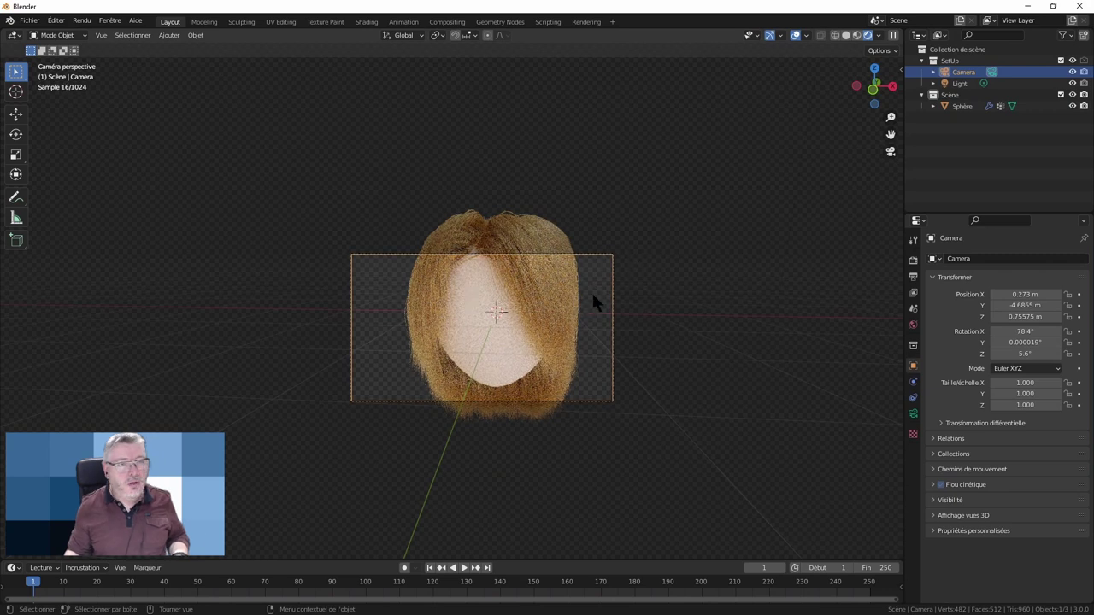
# With Lock Camera to View on, reframe the camera to 0.56287, -7.2478, 1.4983 m, then unlock it
pyautogui.press('n')
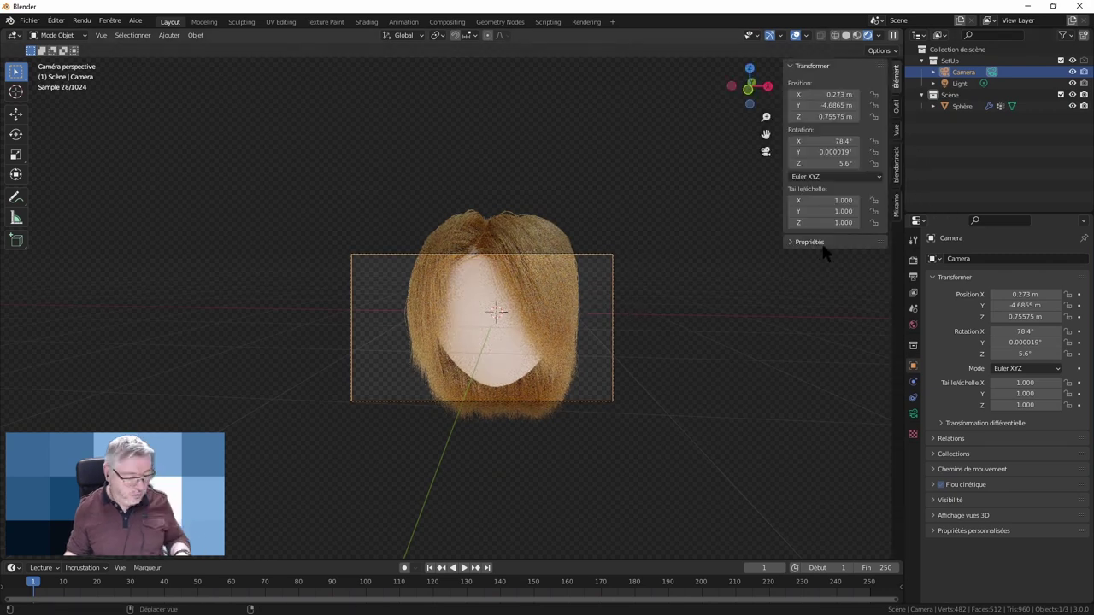
pyautogui.click(895, 130)
pyautogui.click(832, 208)
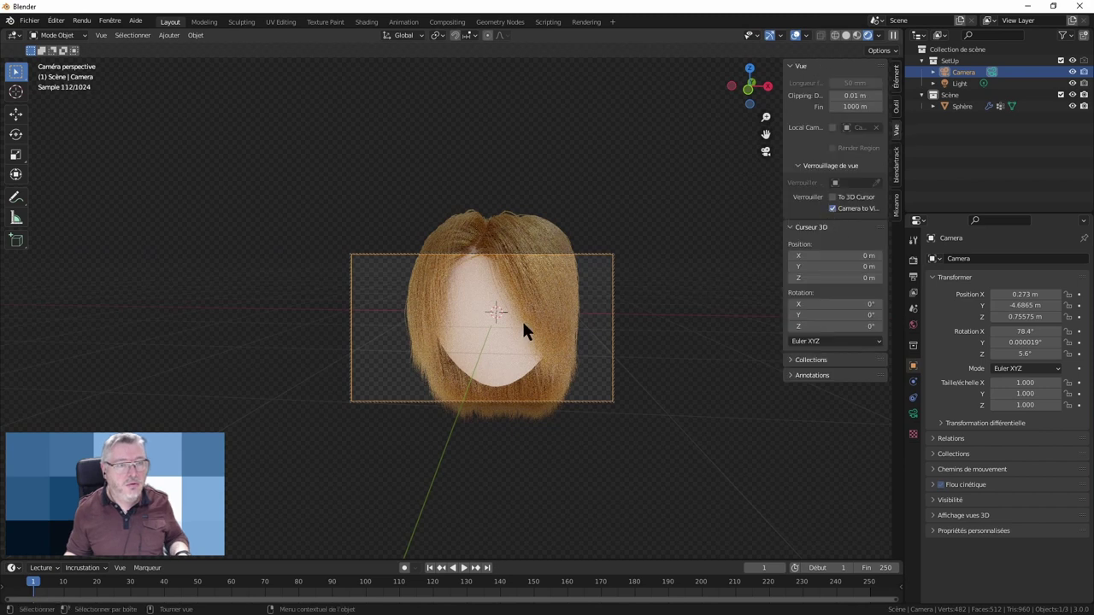
pyautogui.scroll(-2, 522, 318)
pyautogui.scroll(-1, 522, 317)
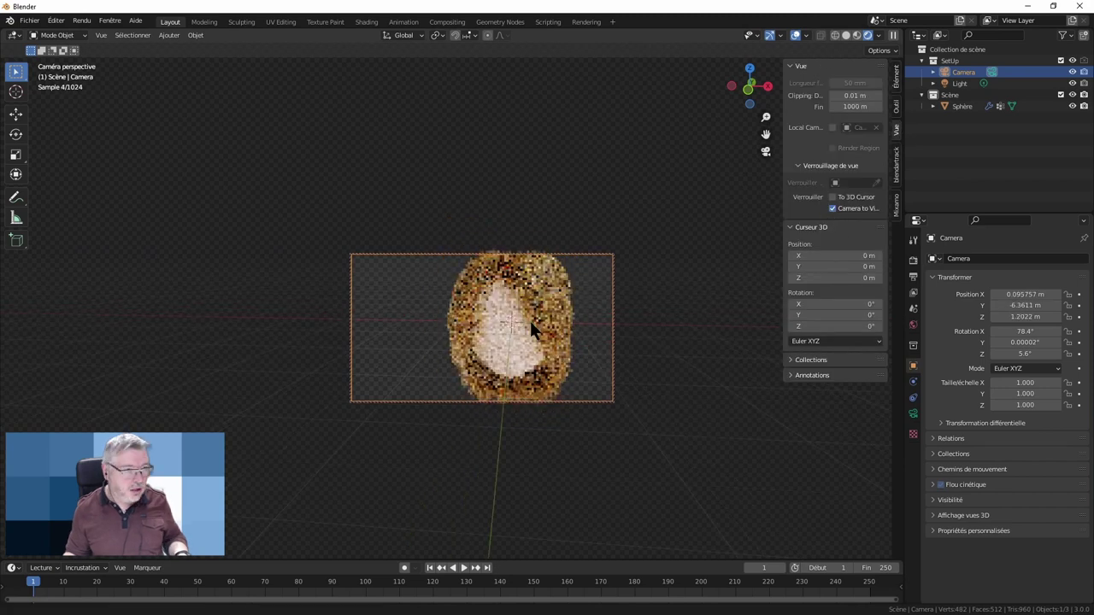
pyautogui.keyDown('shift'); pyautogui.moveTo(528, 322); pyautogui.dragTo(514, 323, button='middle'); pyautogui.keyUp('shift')
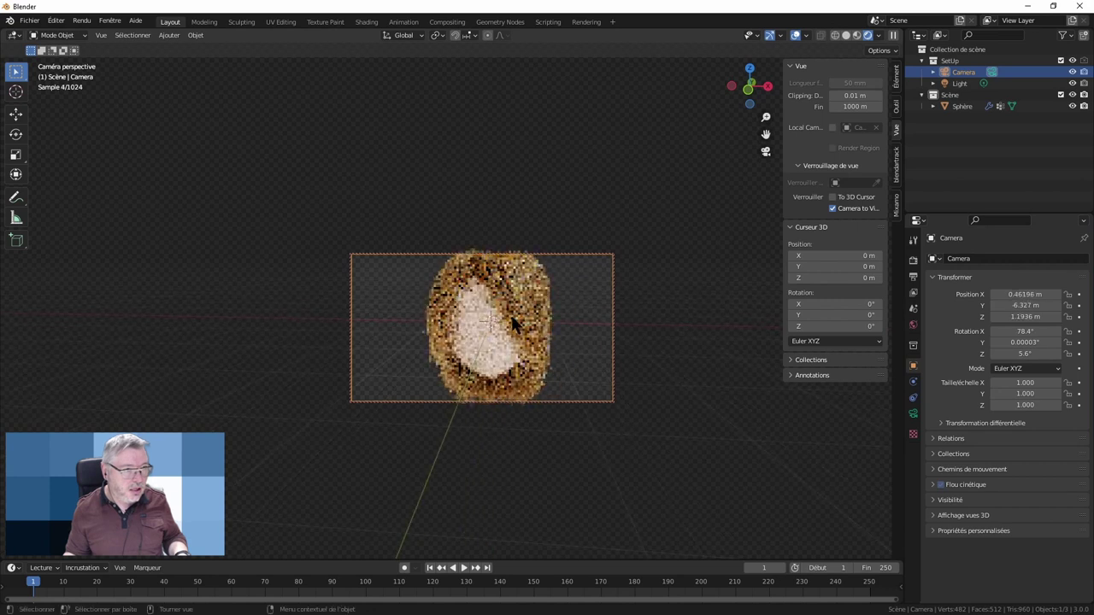
pyautogui.scroll(-1, 513, 334)
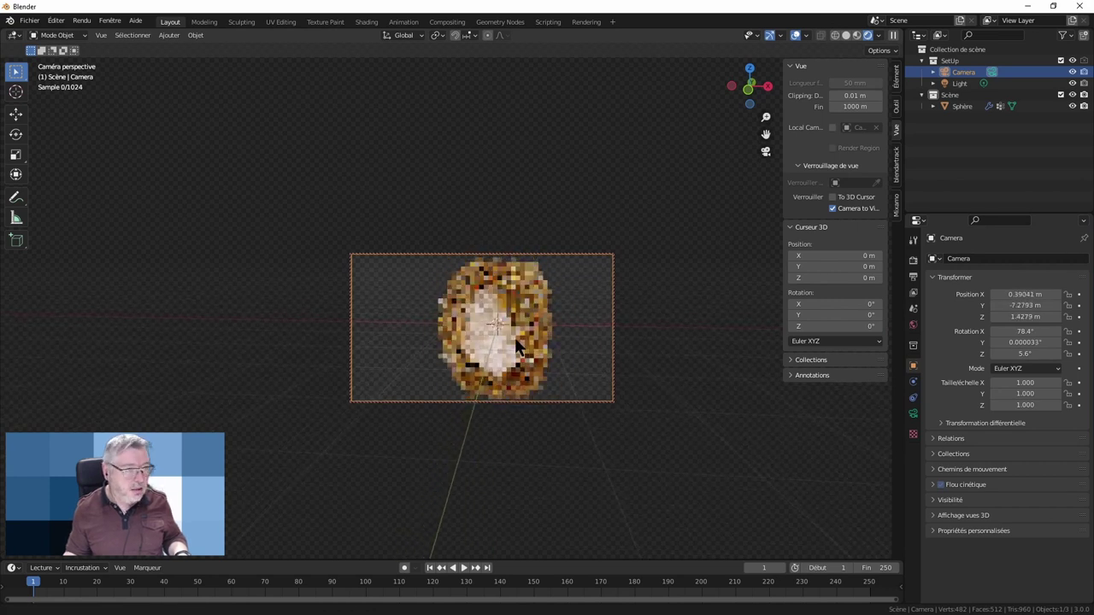
pyautogui.keyDown('shift'); pyautogui.moveTo(515, 341); pyautogui.dragTo(504, 350, button='middle'); pyautogui.keyUp('shift')
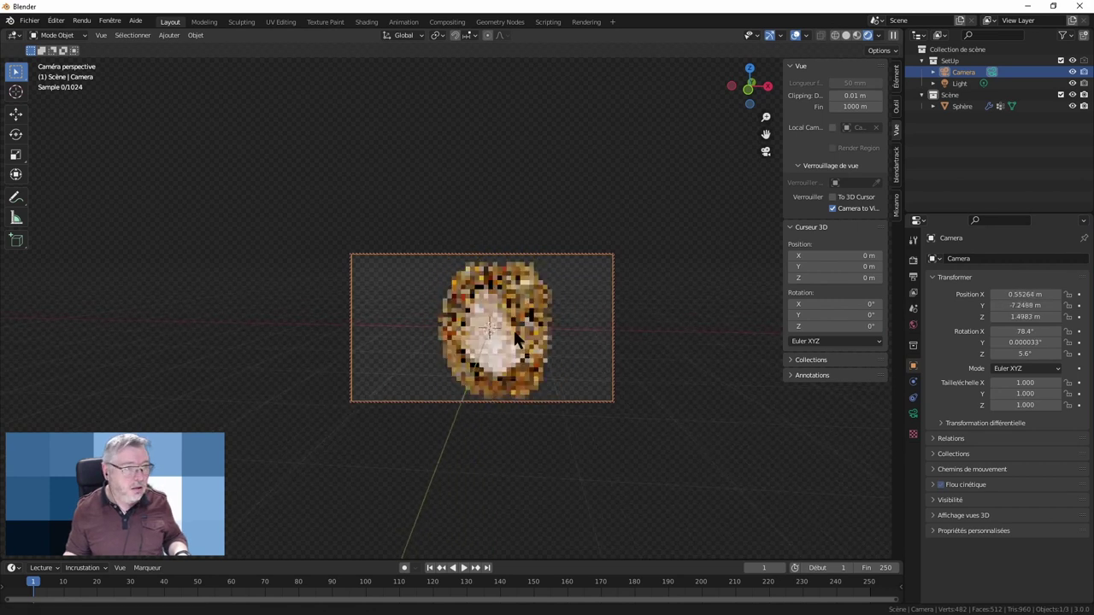
pyautogui.click(835, 208)
# Zoom out to centre the camera frame and bring up the save file browser
pyautogui.scroll(3, 547, 313)
pyautogui.scroll(1, 539, 336)
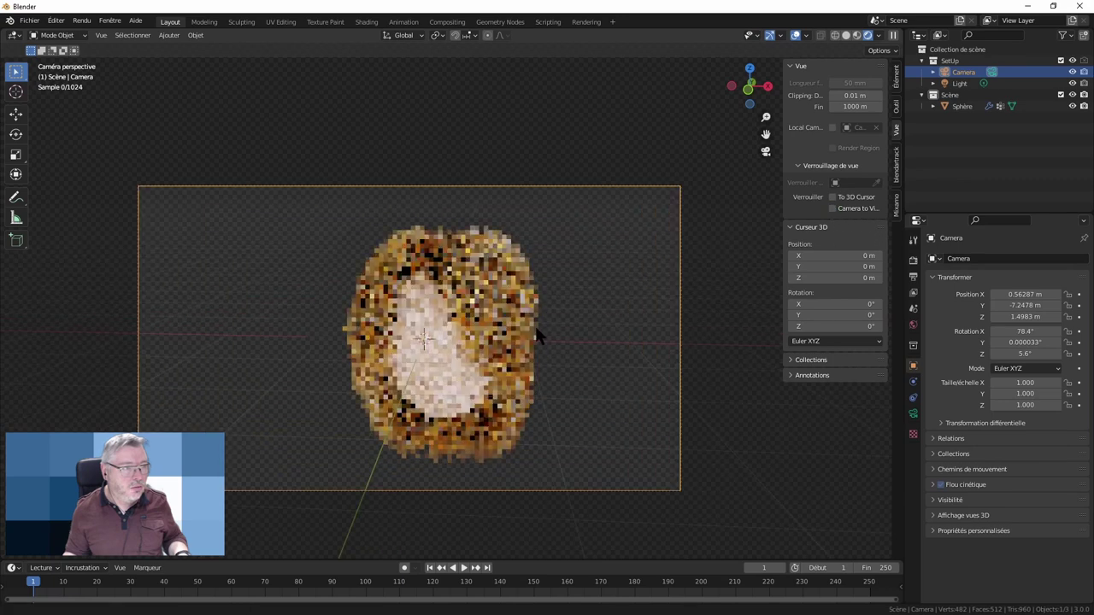
pyautogui.keyDown('shift'); pyautogui.moveTo(538, 336); pyautogui.dragTo(549, 298, button='middle'); pyautogui.keyUp('shift')
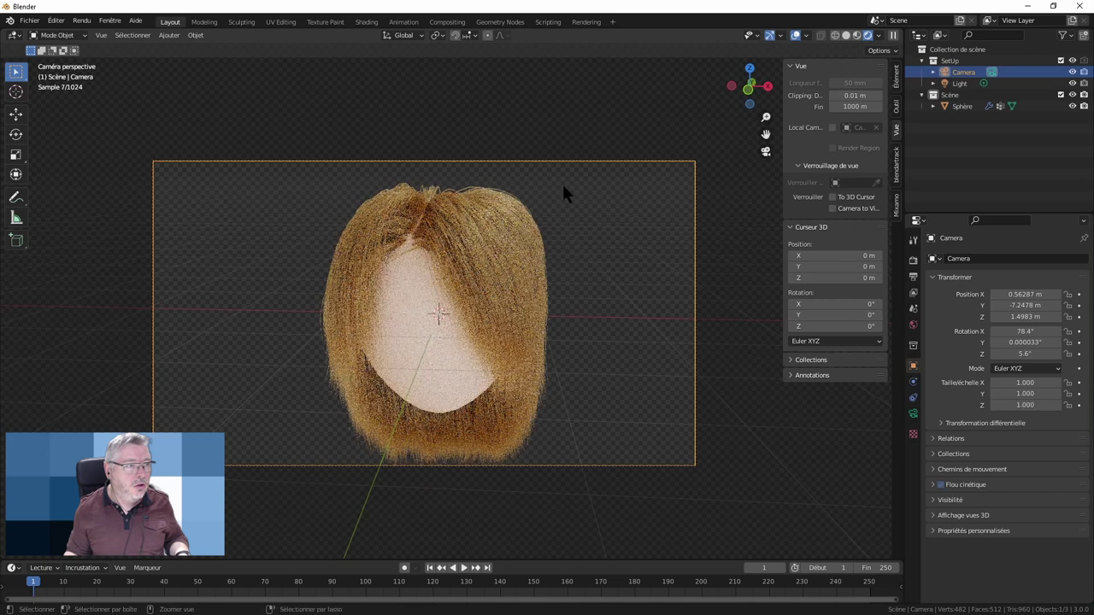
pyautogui.hotkey('ctrl', 's')
# Save the scene as cheveux.blend in the 2021 folder and start an F12 final render
pyautogui.click(422, 146)
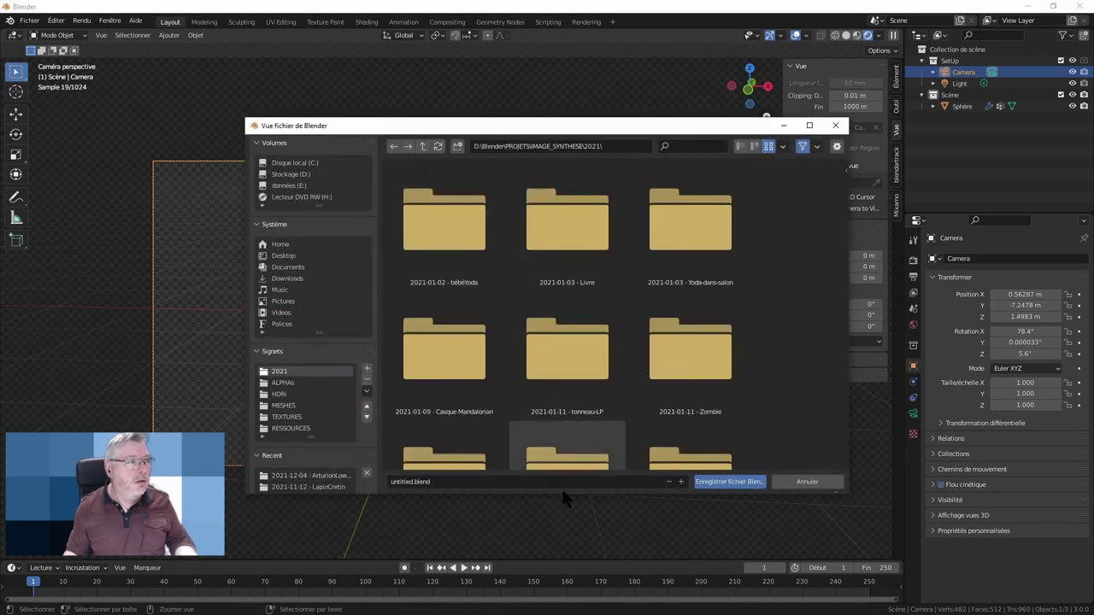
pyautogui.click(516, 481)
pyautogui.write('c')
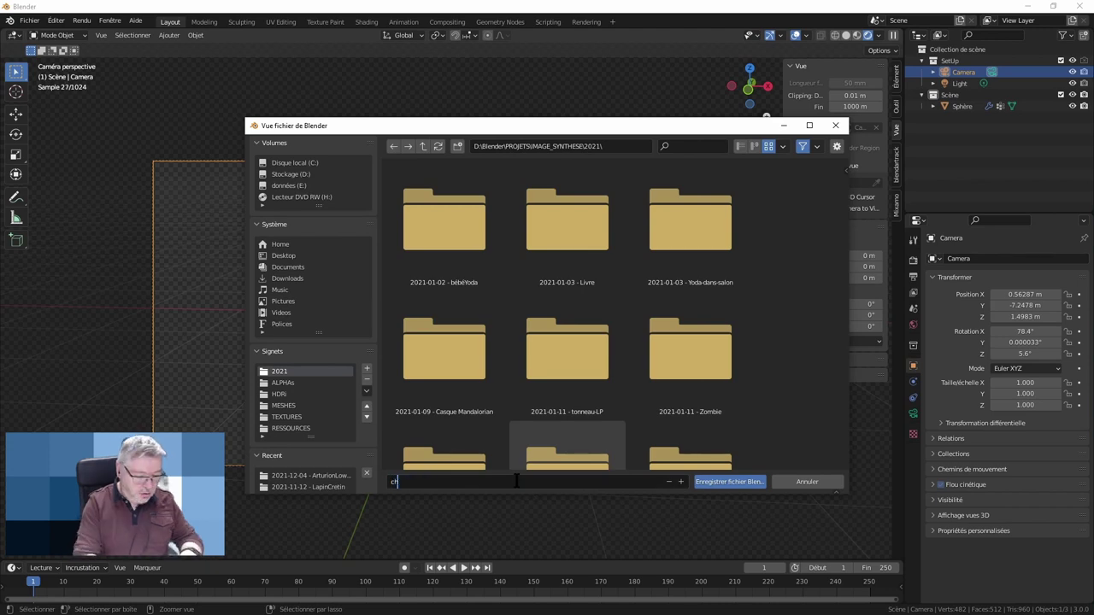
pyautogui.write('heveux')
pyautogui.press('Return')
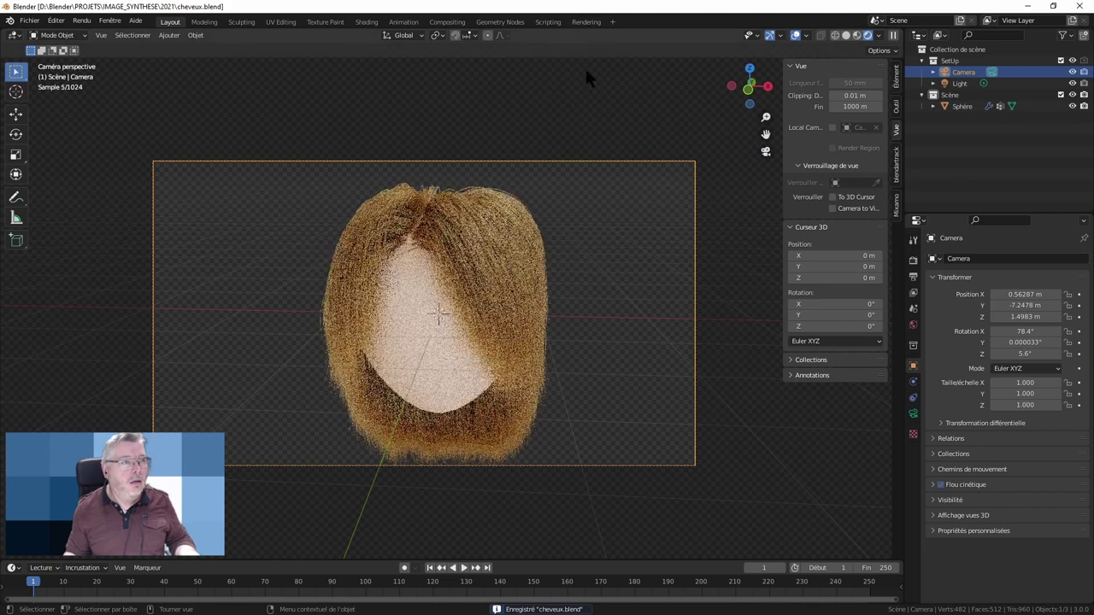
pyautogui.press('F12')
# Inspect the Cycles render in the Rendering workspace, then cancel it at sample 28
pyautogui.click(587, 24)
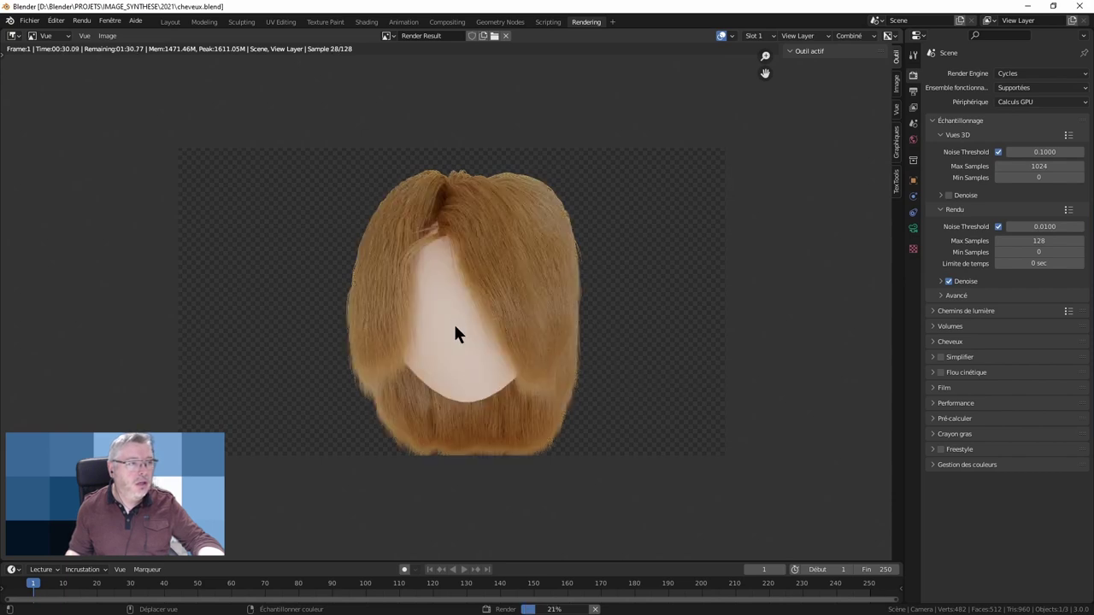
pyautogui.scroll(1, 452, 325)
pyautogui.scroll(1, 453, 325)
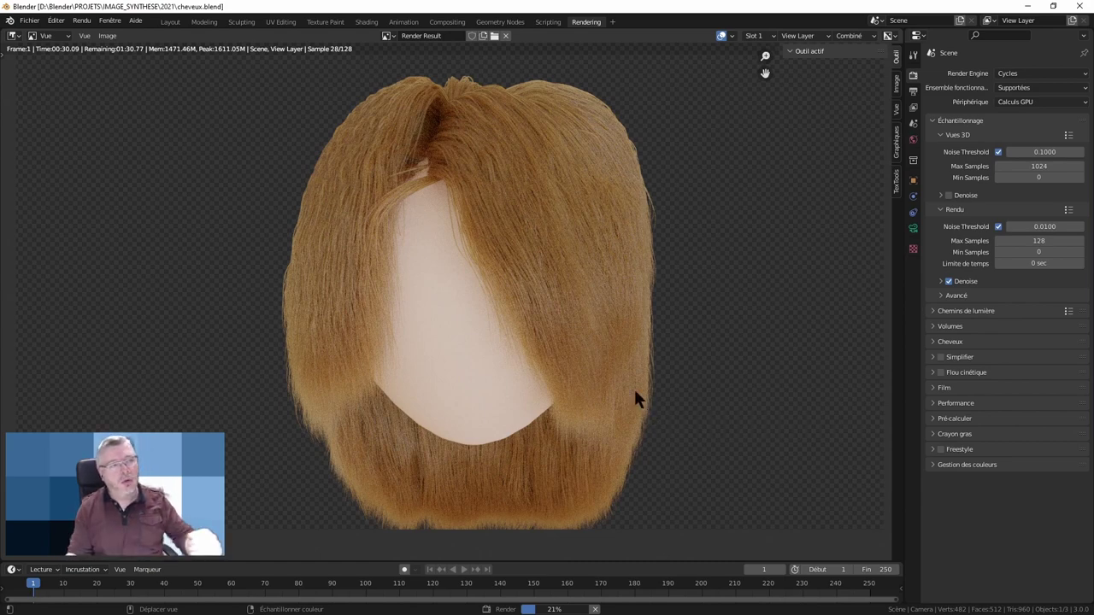
pyautogui.scroll(-2, 535, 294)
pyautogui.scroll(1, 536, 295)
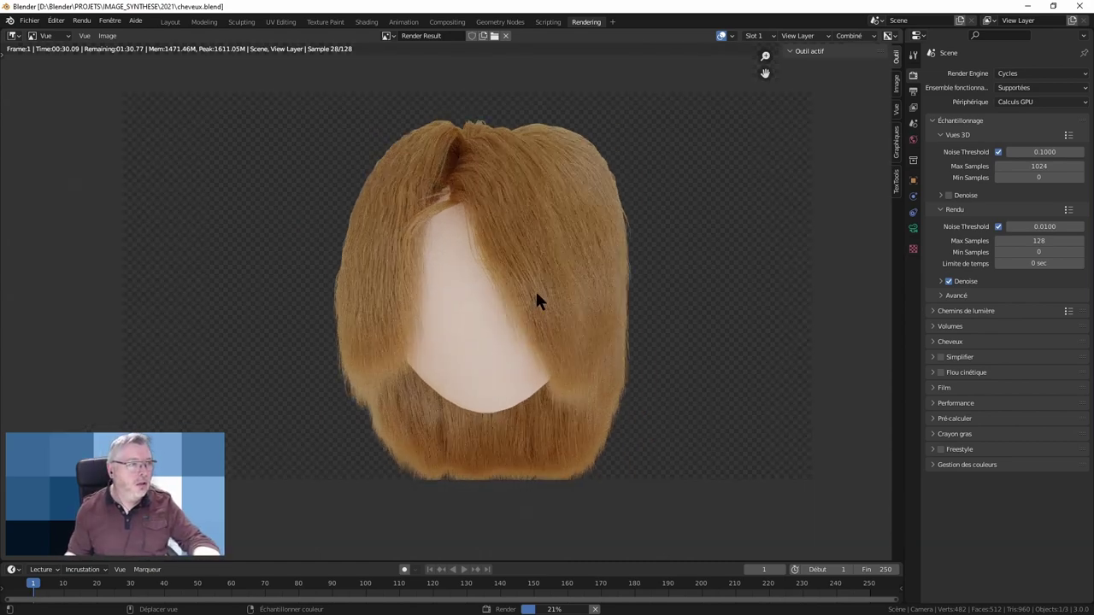
pyautogui.moveTo(560, 282); pyautogui.dragTo(549, 294, button='middle')
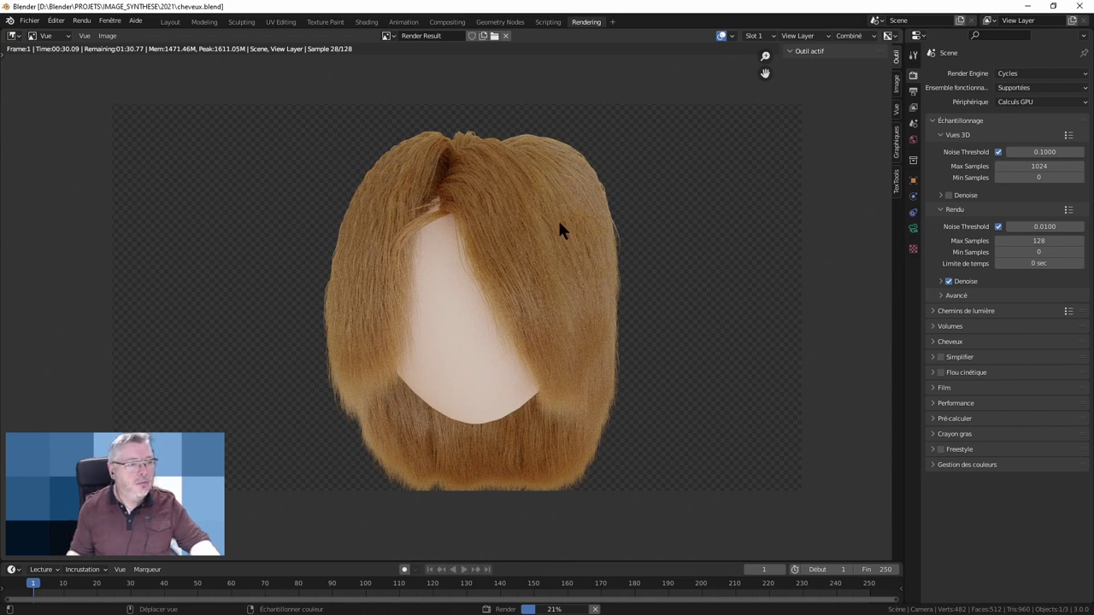
pyautogui.press('Escape')
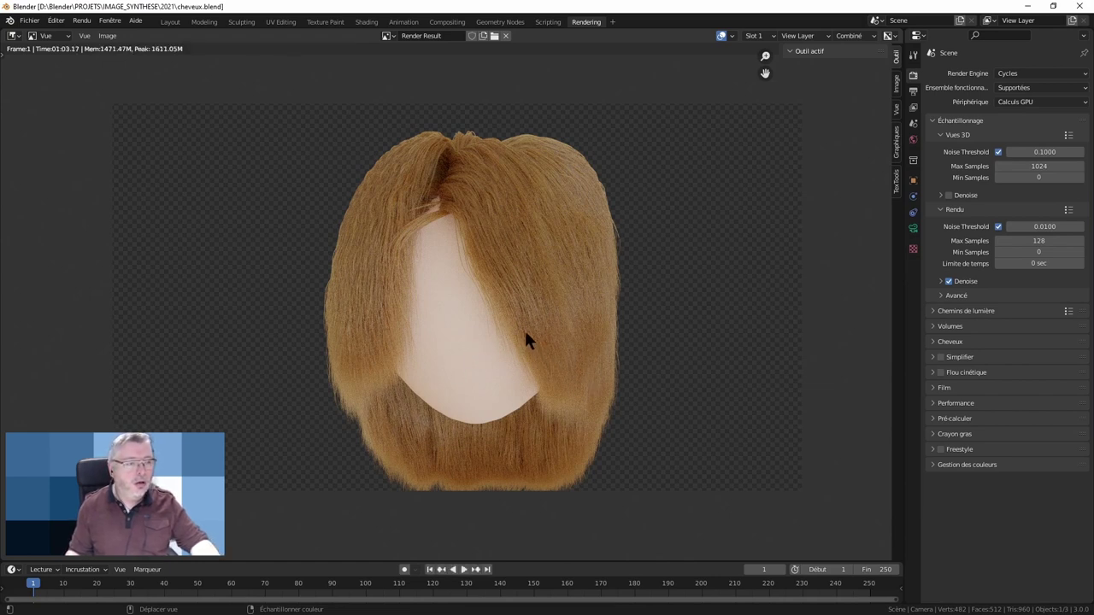
# Return to Layout in Solid shading, leave camera view, and put the head sphere into Edit Mode
pyautogui.click(170, 21)
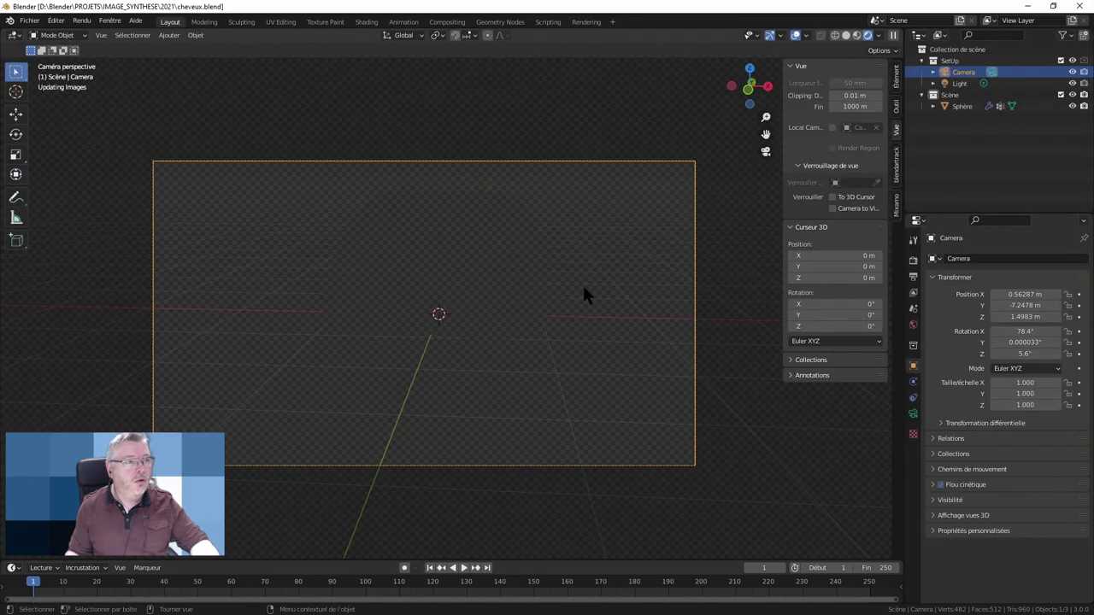
pyautogui.click(846, 35)
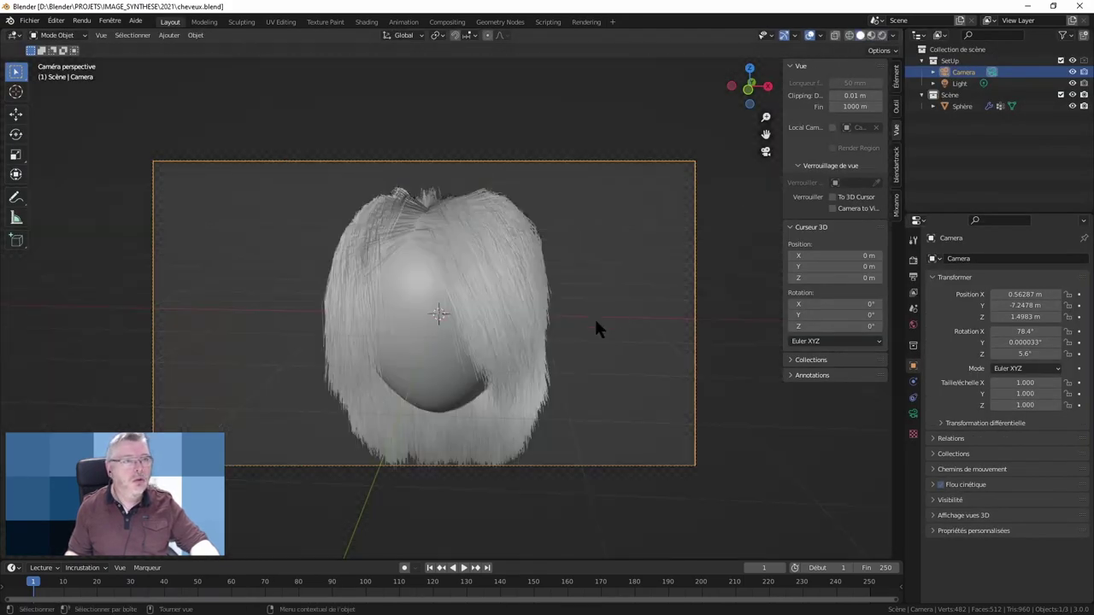
pyautogui.moveTo(547, 338); pyautogui.dragTo(512, 288, button='middle')
pyautogui.scroll(-4, 541, 330)
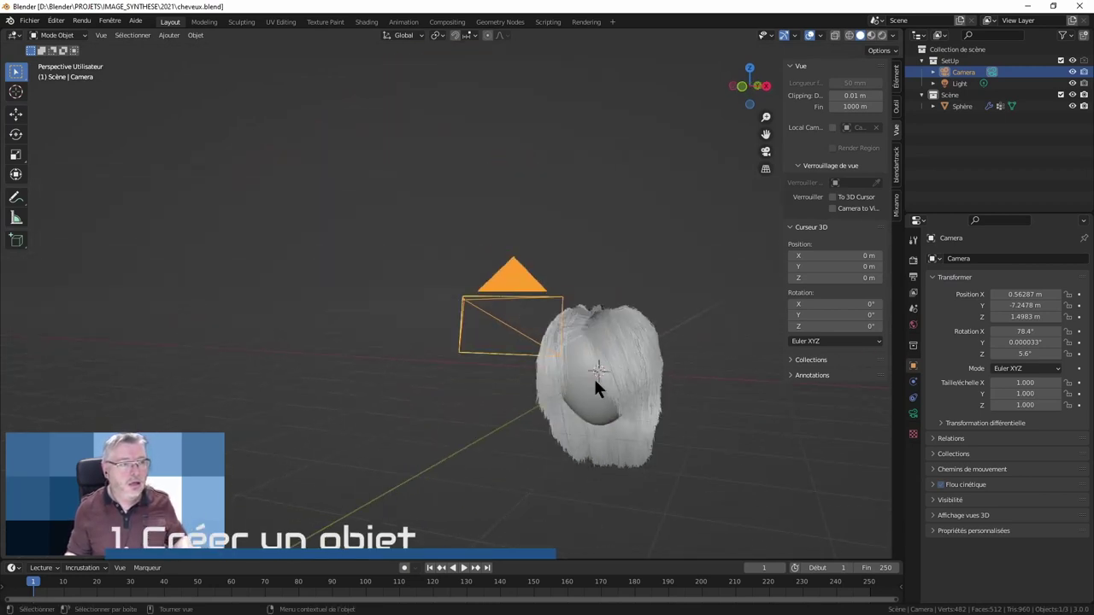
pyautogui.moveTo(598, 384); pyautogui.dragTo(593, 334, button='middle')
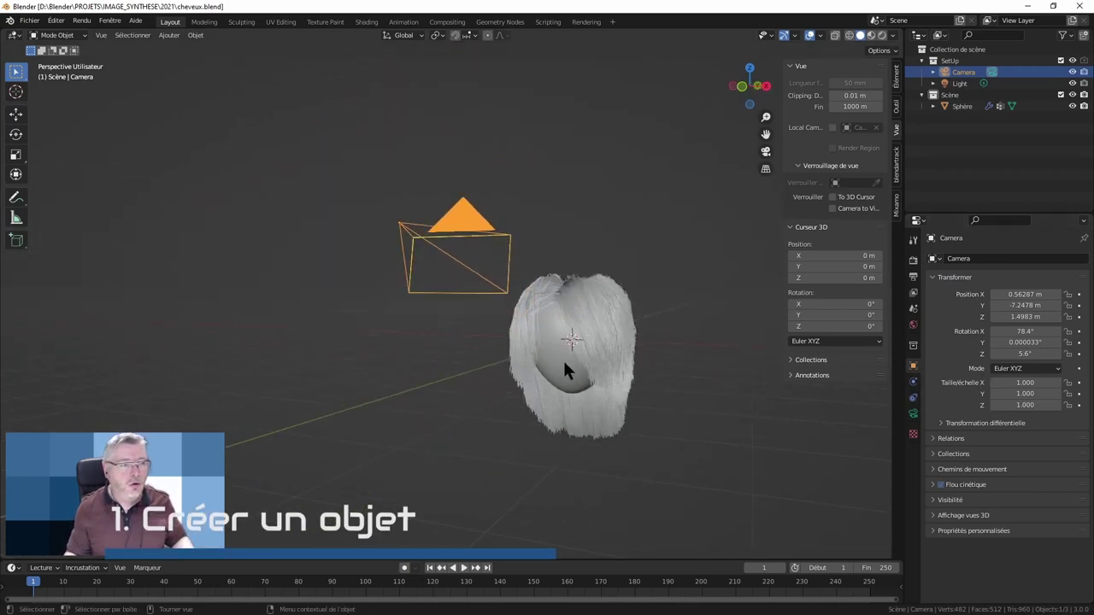
pyautogui.click(561, 358)
pyautogui.press('Tab')
pyautogui.moveTo(561, 357)
pyautogui.mouseDown(button='middle')
pyautogui.moveTo(553, 288)
pyautogui.moveTo(623, 323)
pyautogui.moveTo(560, 312)
pyautogui.moveTo(571, 316)
pyautogui.mouseUp(button='middle')
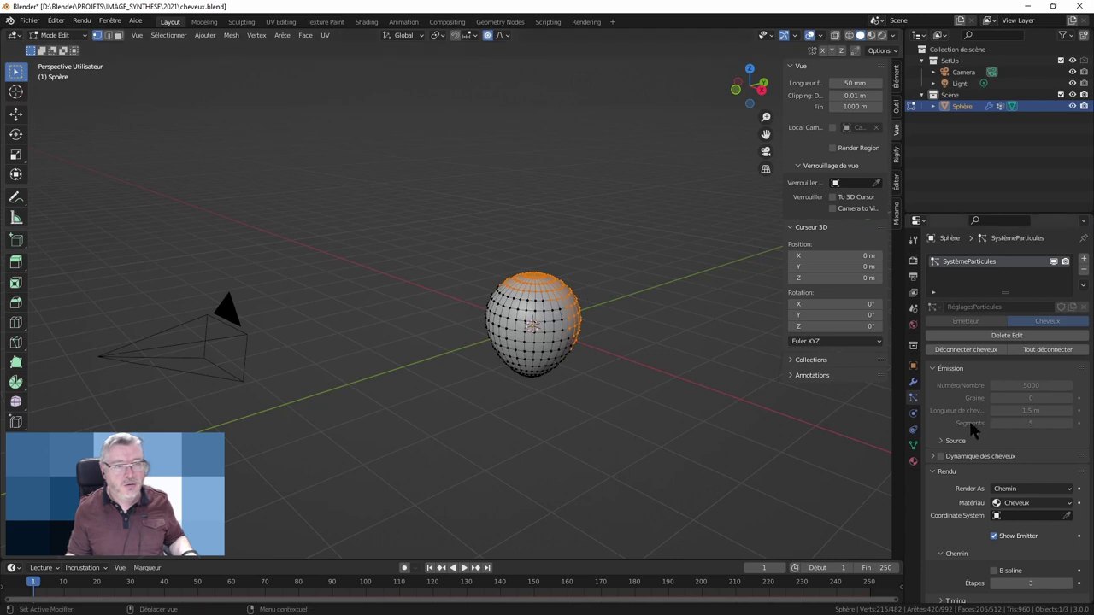
# Check the head's vertex groups, then scroll through the hair particle settings
pyautogui.click(912, 445)
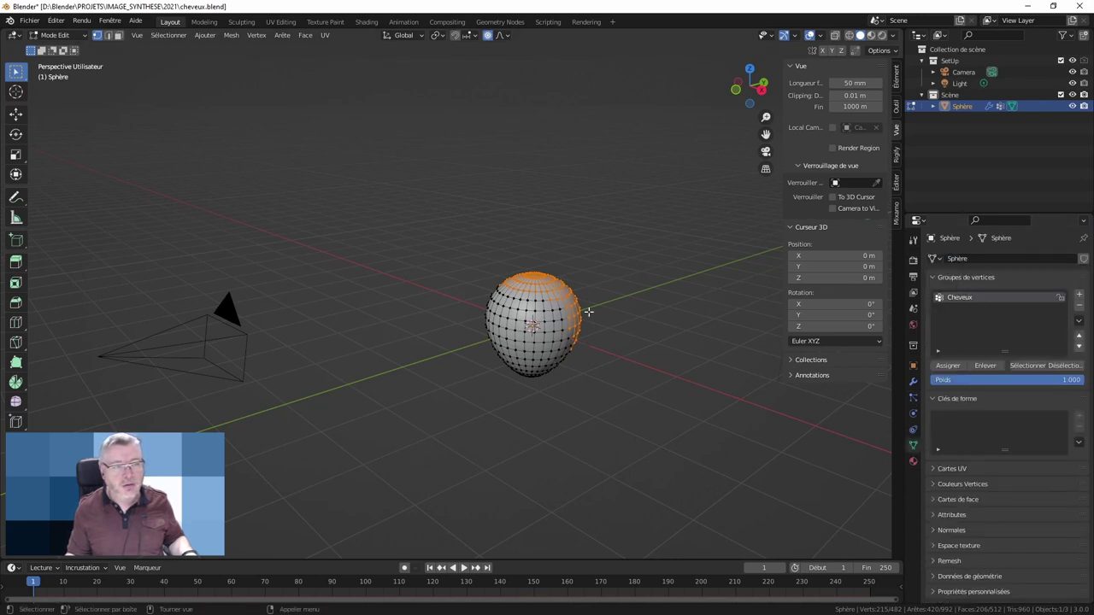
pyautogui.click(912, 397)
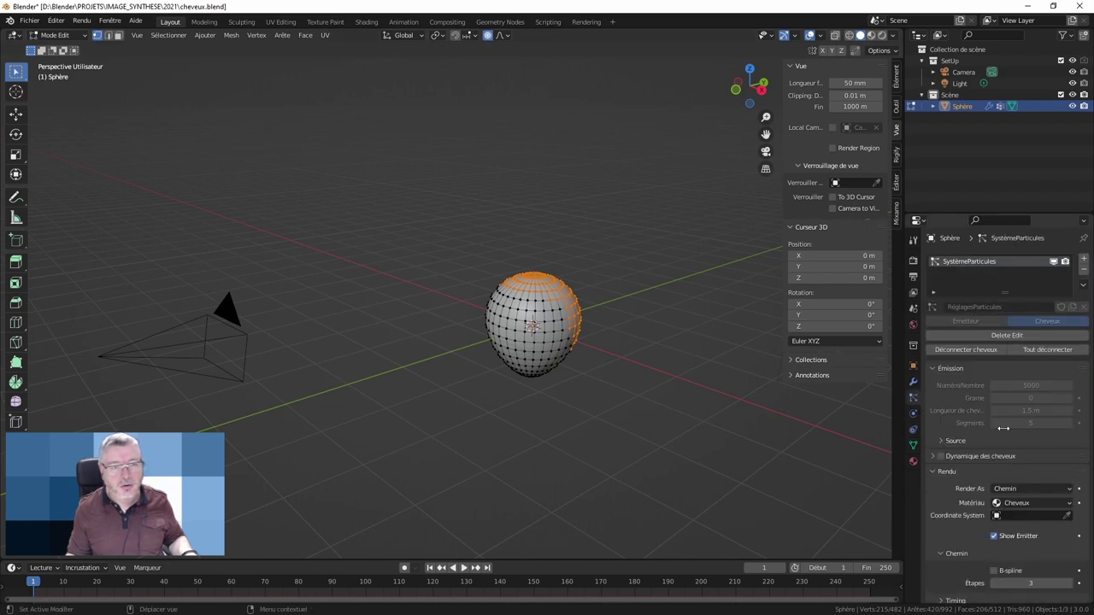
pyautogui.scroll(-15, 1003, 428)
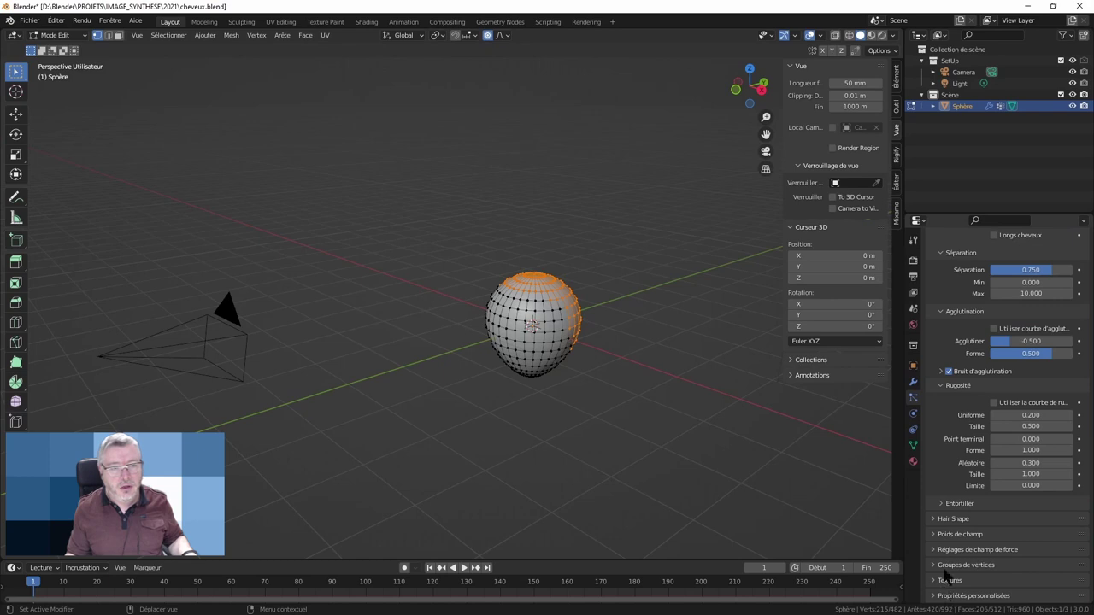
pyautogui.moveTo(949, 573); pyautogui.dragTo(1019, 509)
pyautogui.scroll(-5, 1018, 510)
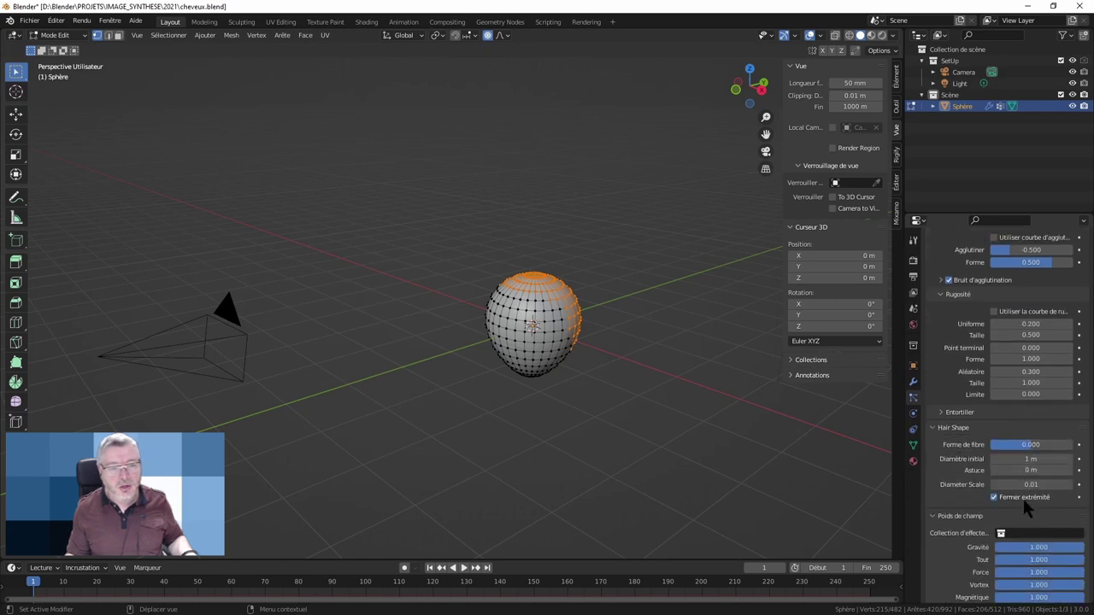
pyautogui.scroll(-5, 1022, 502)
pyautogui.scroll(2, 1029, 510)
pyautogui.scroll(2, 1022, 527)
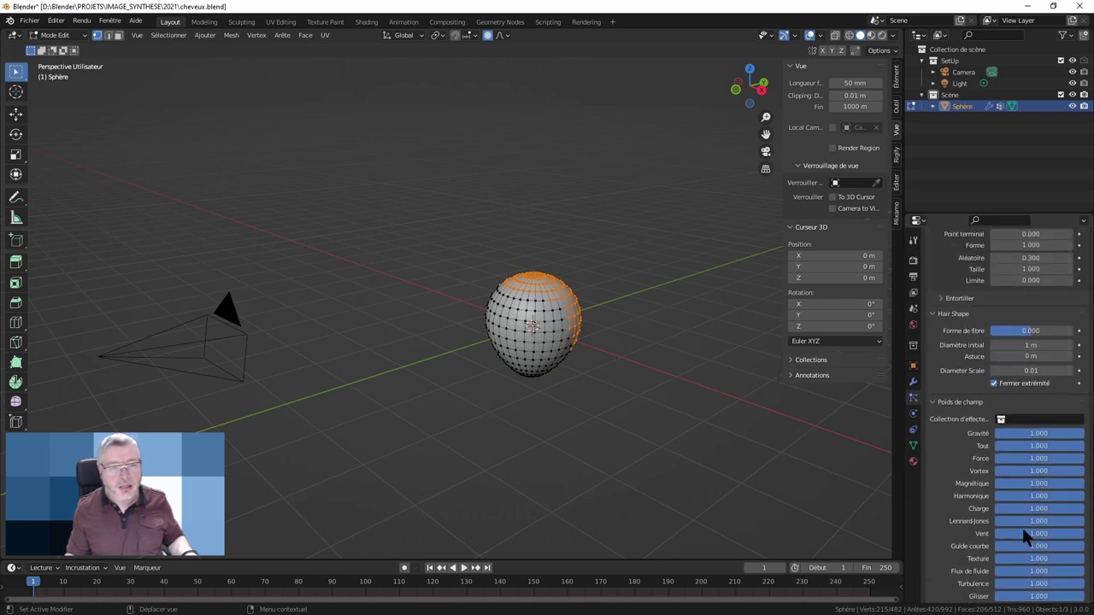
pyautogui.scroll(2, 1022, 526)
pyautogui.scroll(-2, 1022, 521)
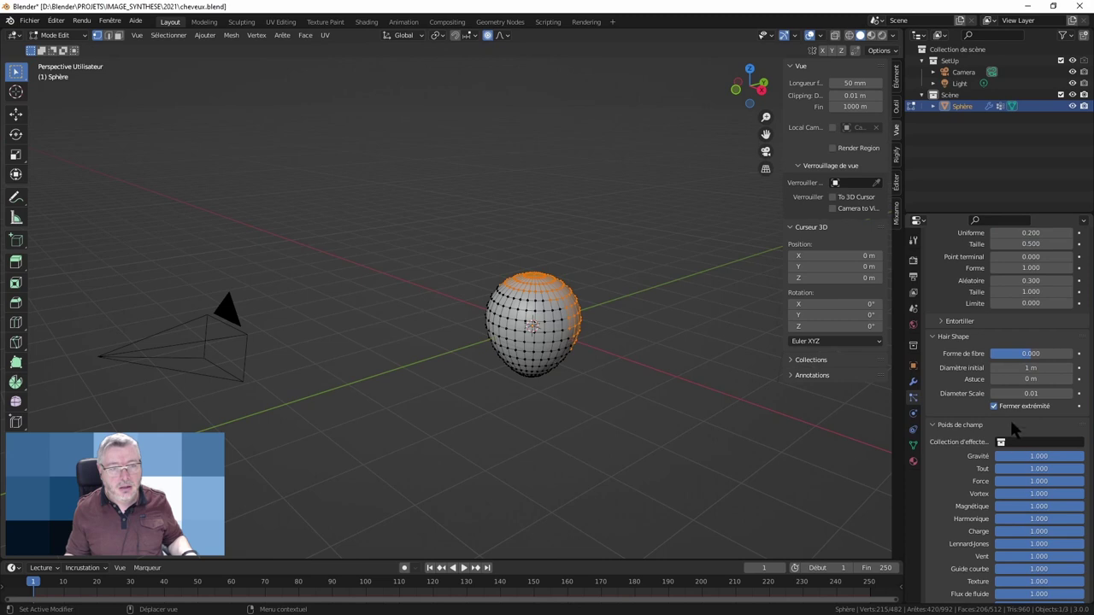
# Collapse the Poids de champ and Réglages de champ de force panels and exit Edit Mode
pyautogui.click(933, 427)
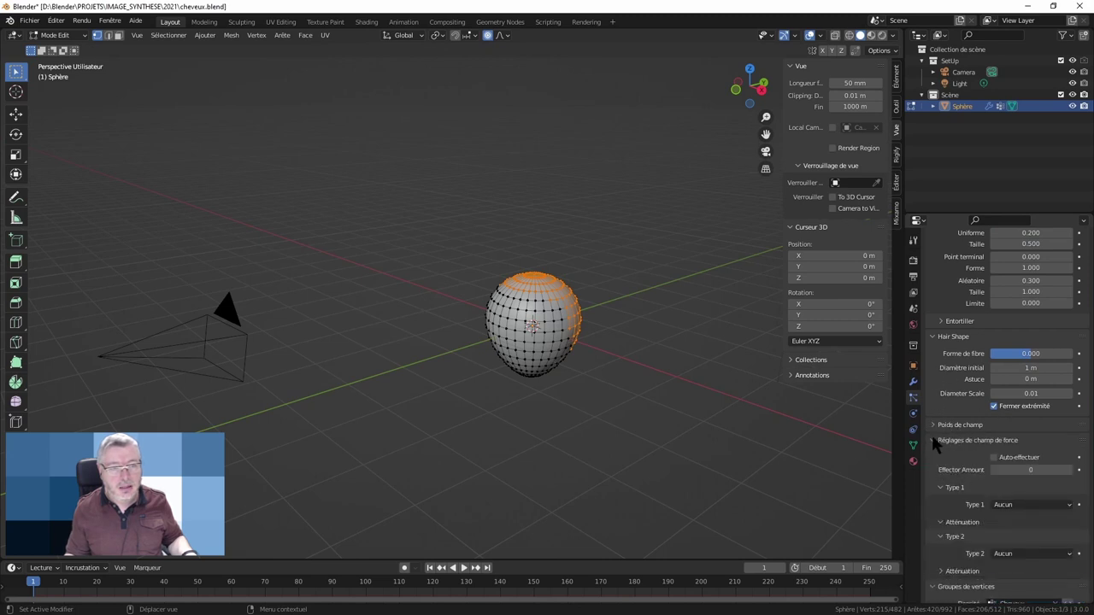
pyautogui.click(934, 440)
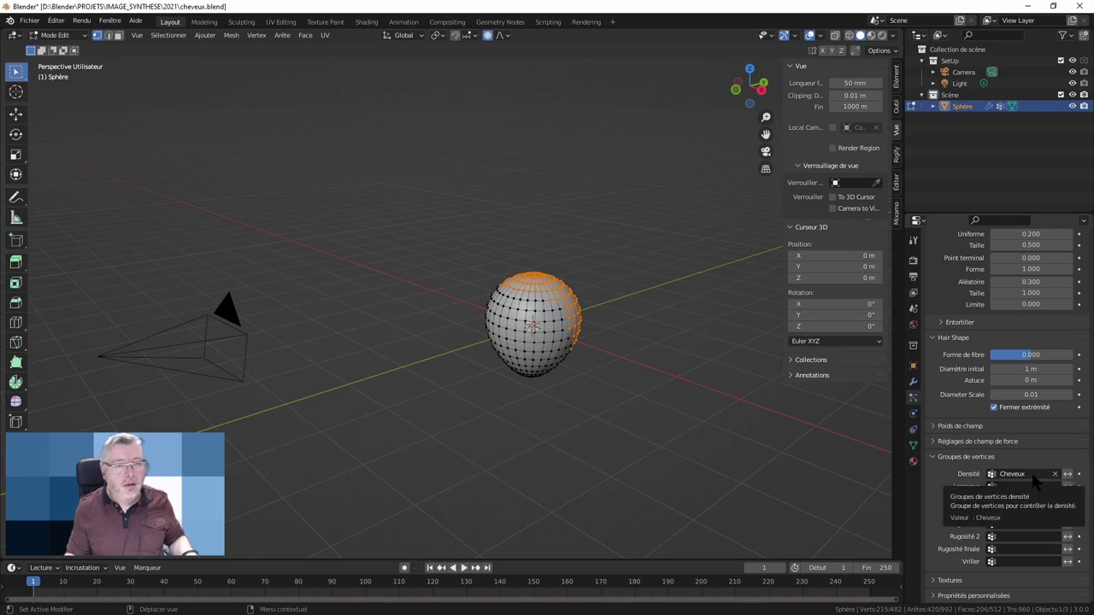
pyautogui.press('Tab')
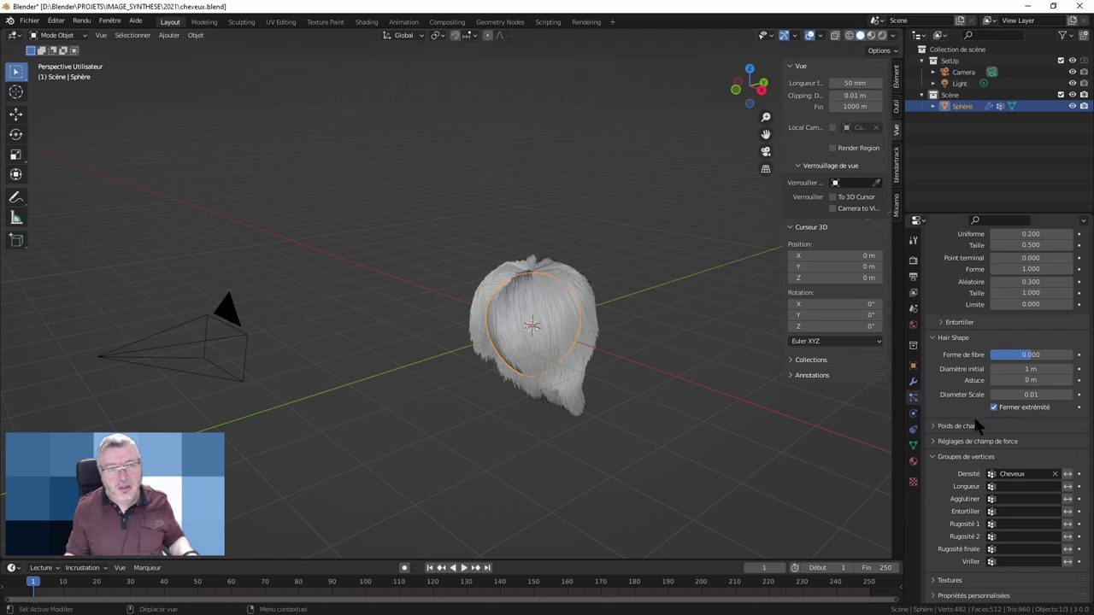
# Scroll to the Enfants panel and try setting the hair children to Aucun
pyautogui.scroll(2, 976, 423)
pyautogui.scroll(2, 974, 425)
pyautogui.scroll(2, 972, 376)
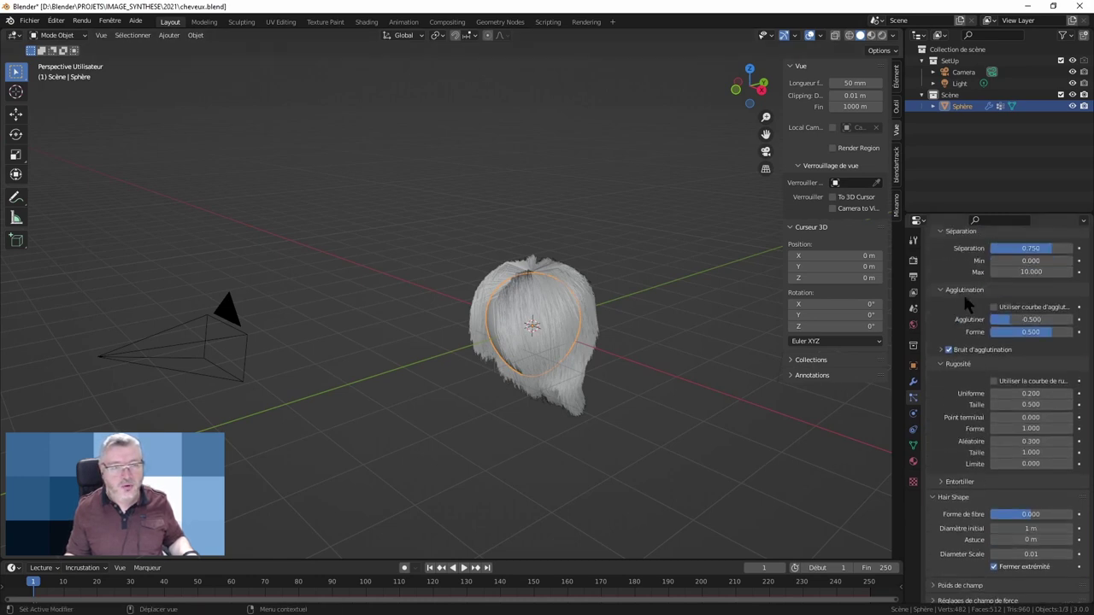
pyautogui.scroll(1, 961, 325)
pyautogui.scroll(1, 974, 318)
pyautogui.scroll(2, 982, 315)
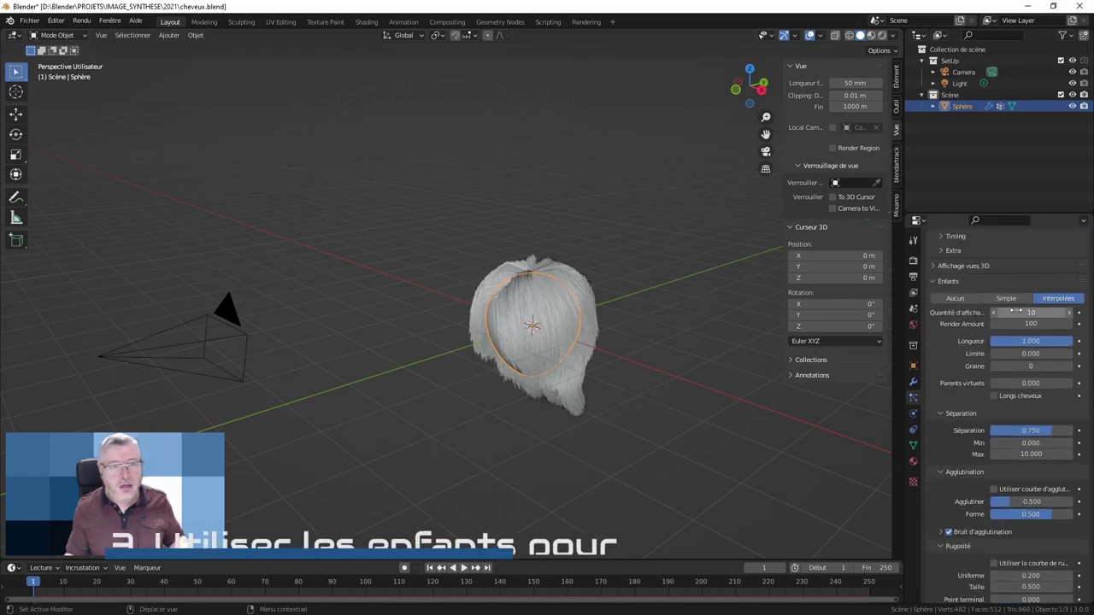
pyautogui.scroll(-1, 995, 353)
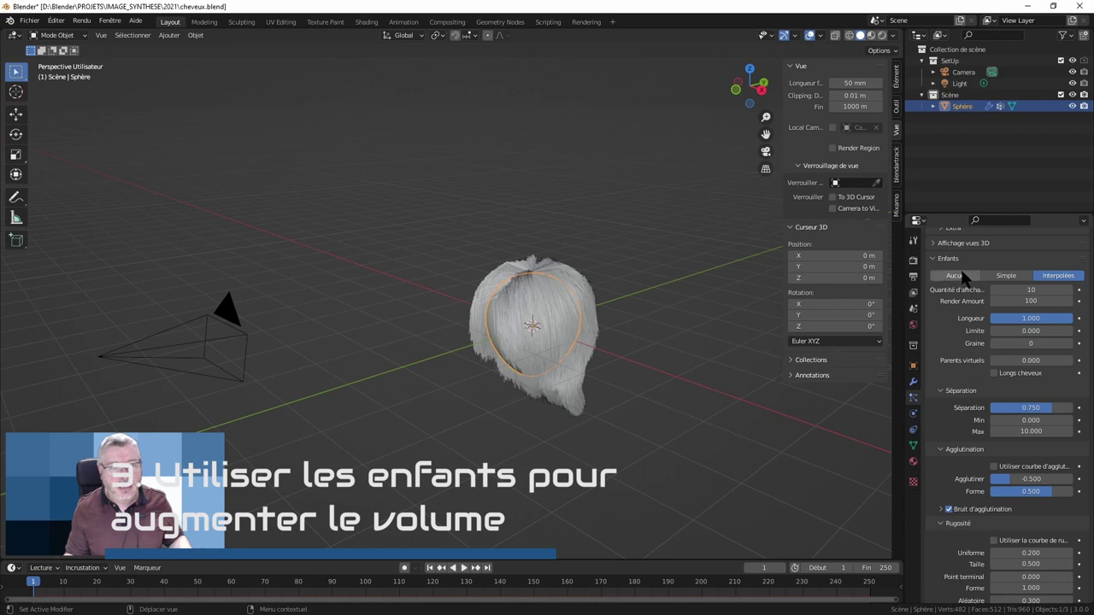
pyautogui.click(962, 276)
# Review the interpolated children values (Séparation 0.750, clumping -0.500, roughness 0.200/0.300), then open the interaction mode list
pyautogui.scroll(5, 1000, 316)
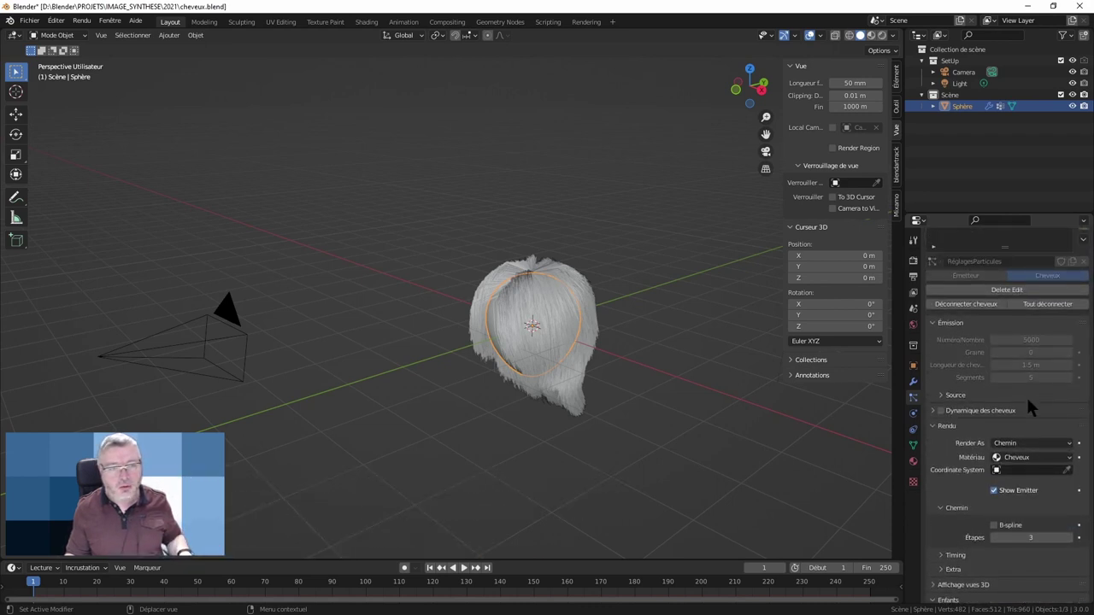
pyautogui.scroll(-3, 1008, 405)
pyautogui.scroll(-2, 948, 401)
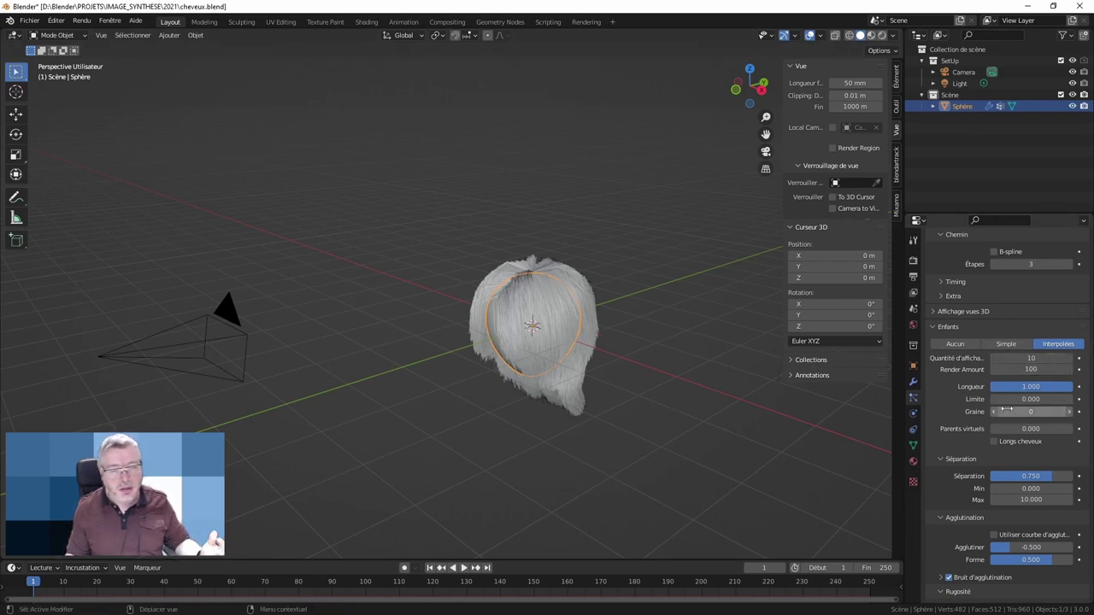
pyautogui.scroll(-2, 1042, 401)
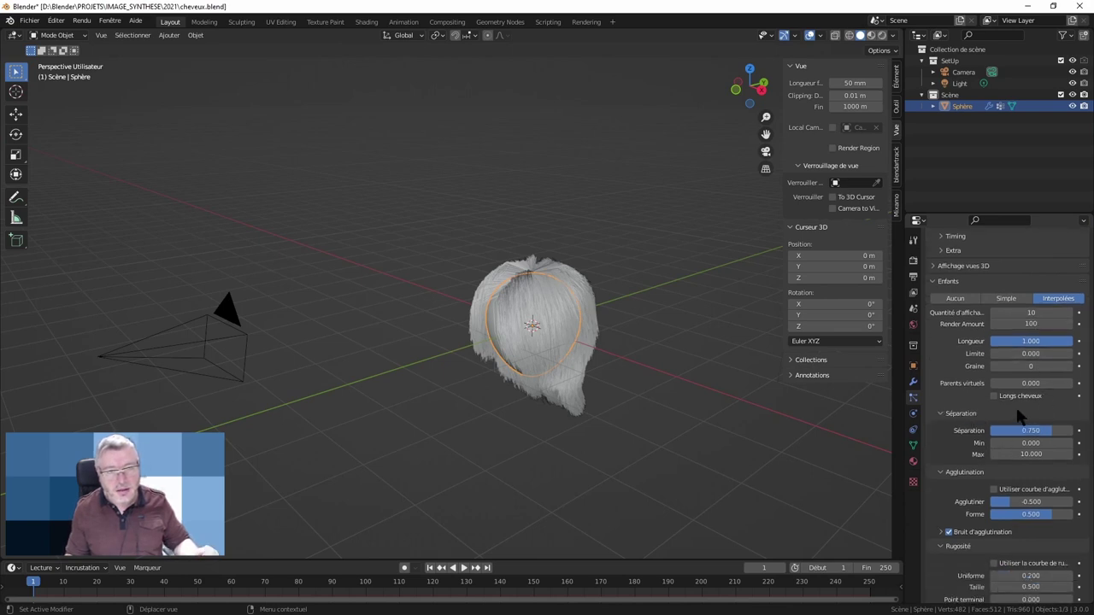
pyautogui.scroll(-2, 1029, 453)
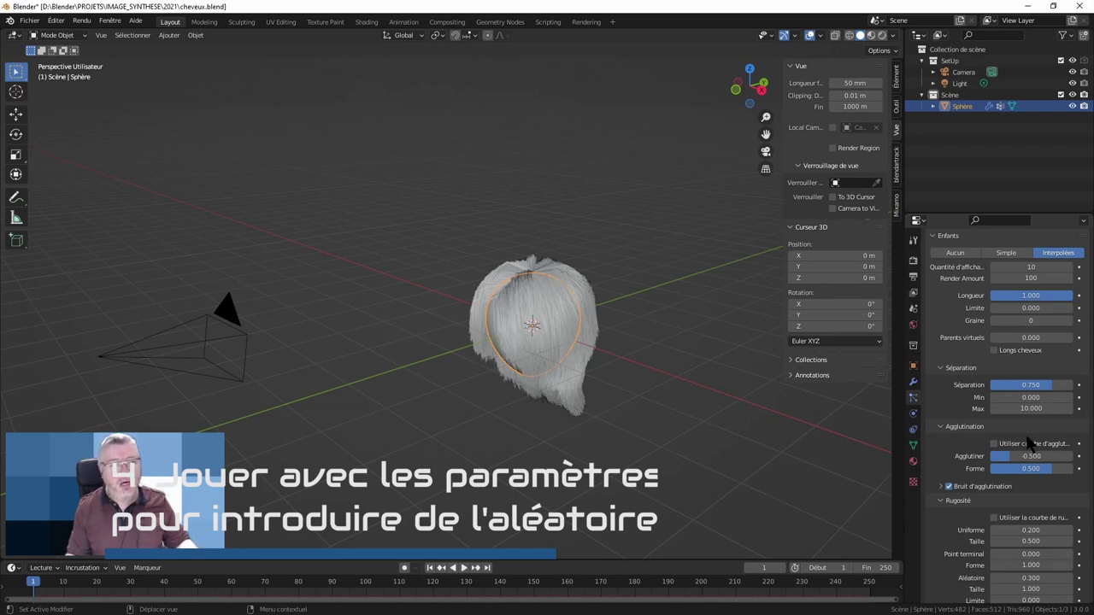
pyautogui.scroll(-1, 1028, 443)
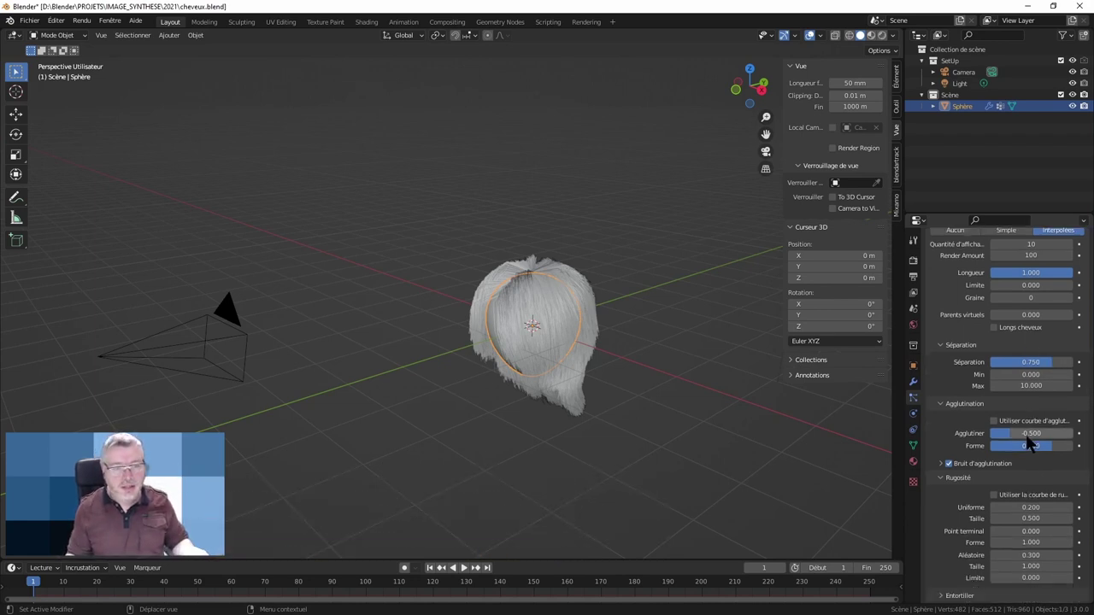
pyautogui.scroll(-2, 1028, 443)
pyautogui.scroll(-3, 1029, 444)
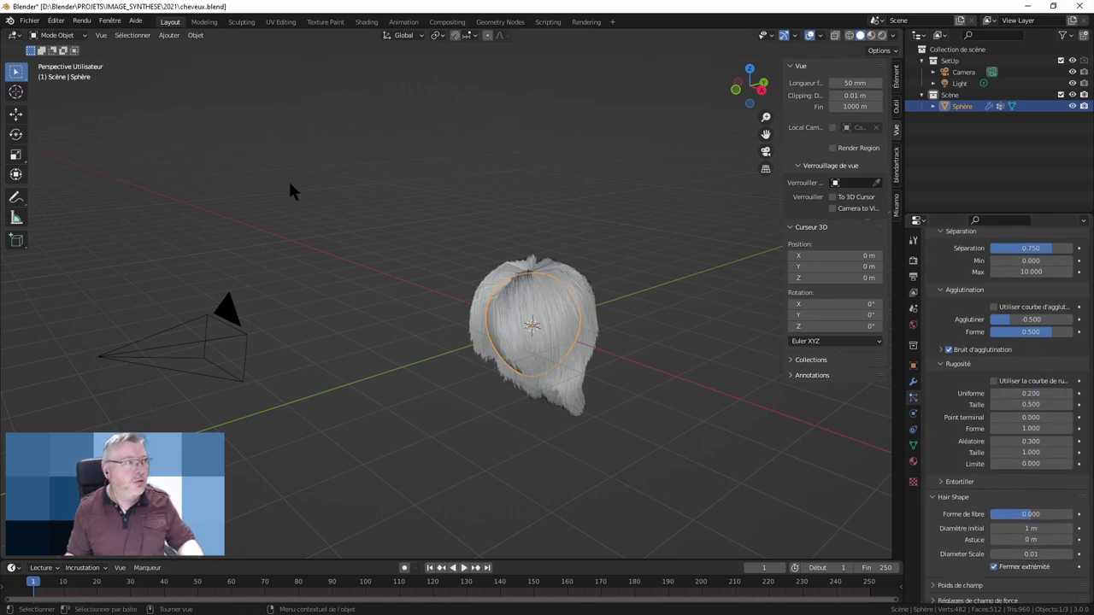
pyautogui.click(53, 36)
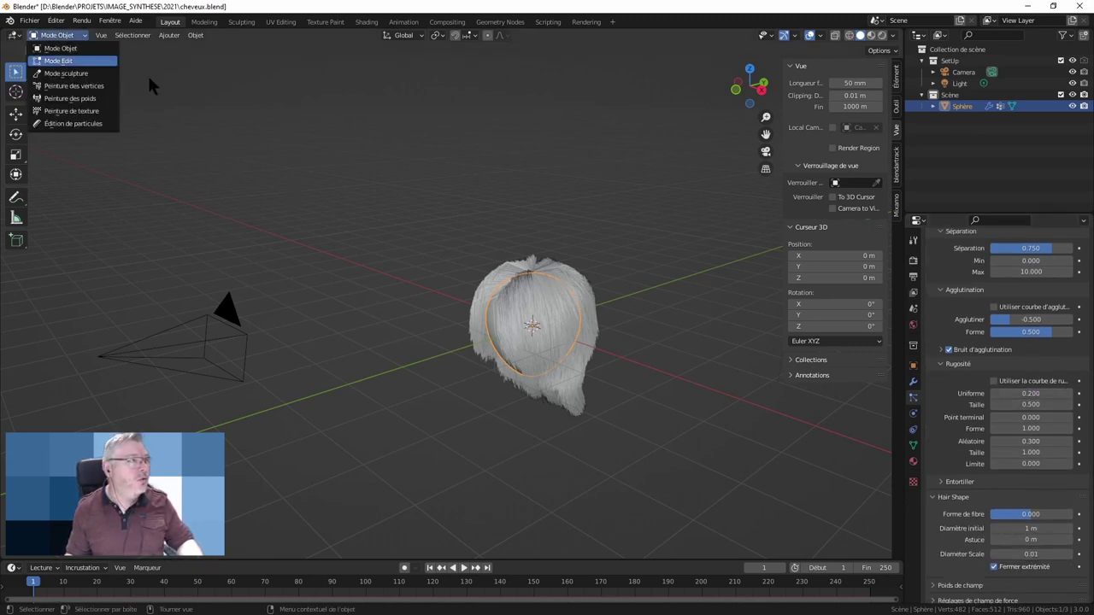
pyautogui.click(67, 125)
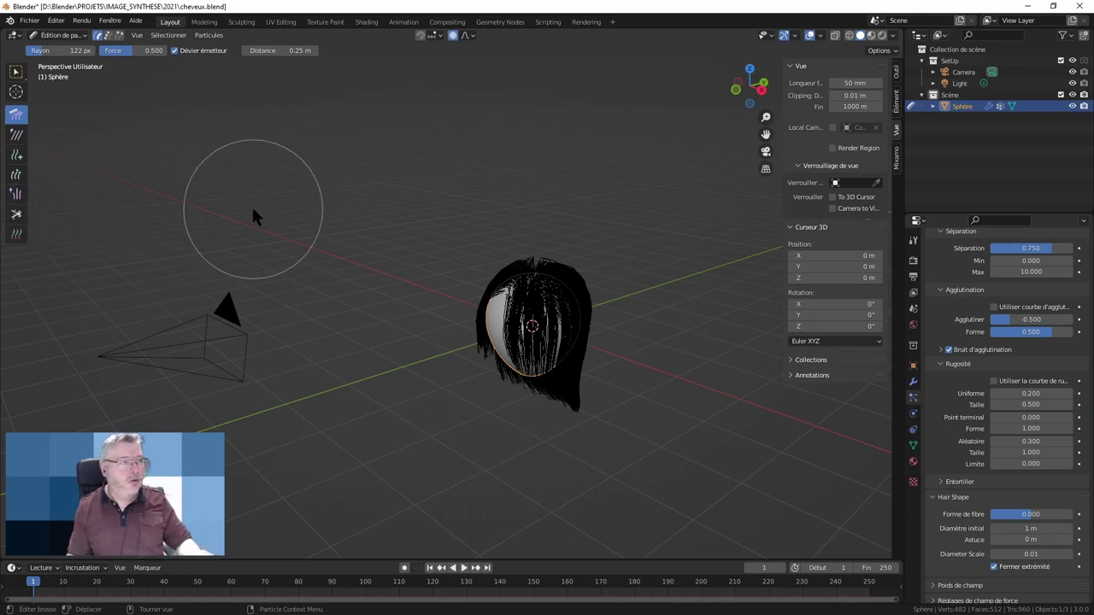
pyautogui.click(58, 35)
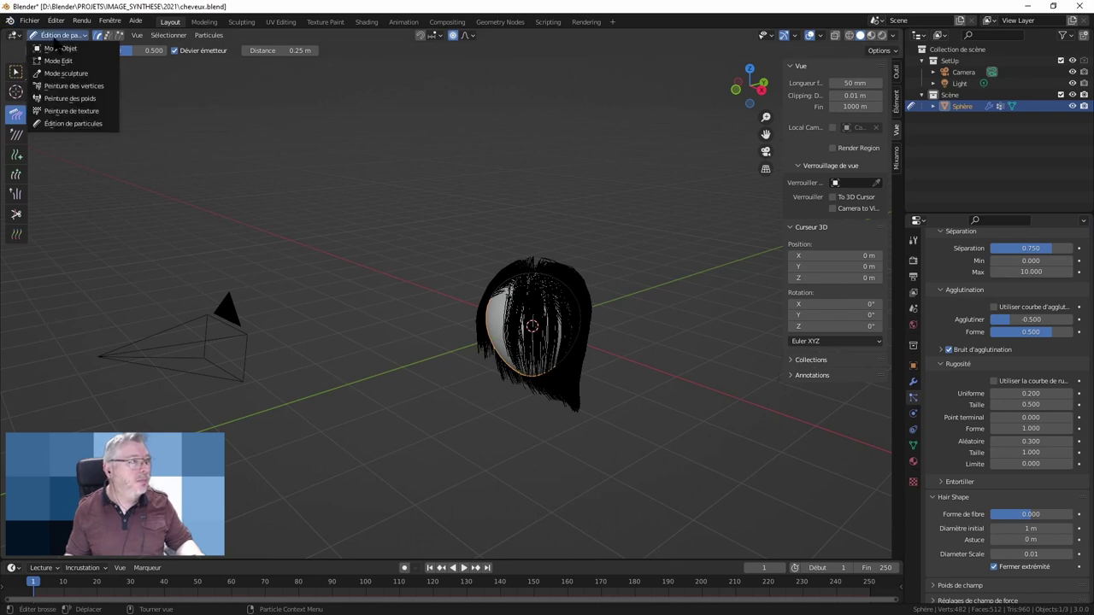
pyautogui.click(59, 49)
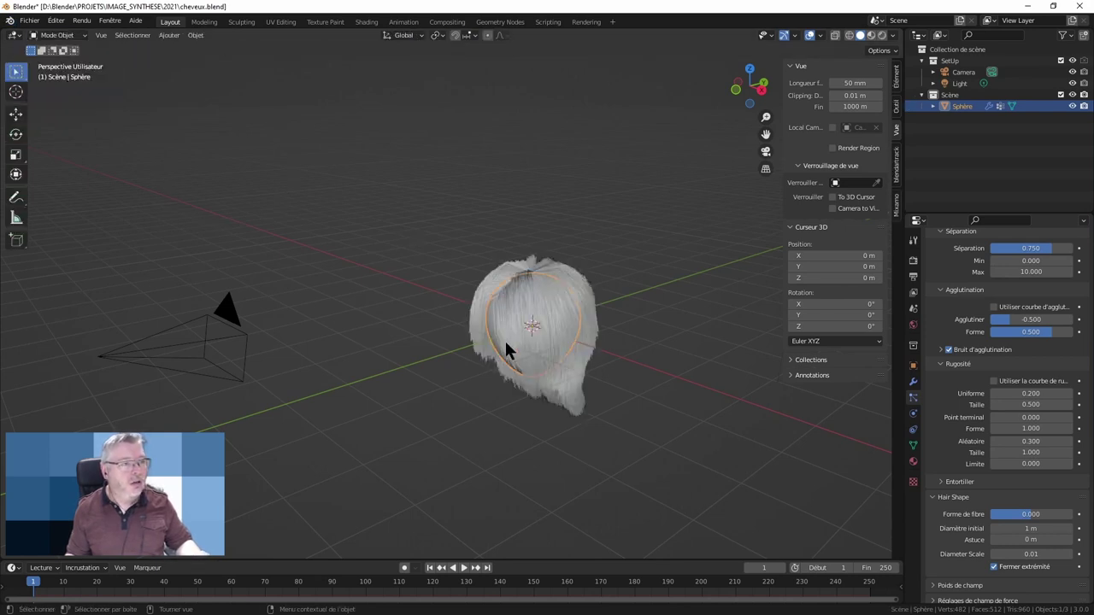
pyautogui.moveTo(506, 344); pyautogui.dragTo(574, 339, button='middle')
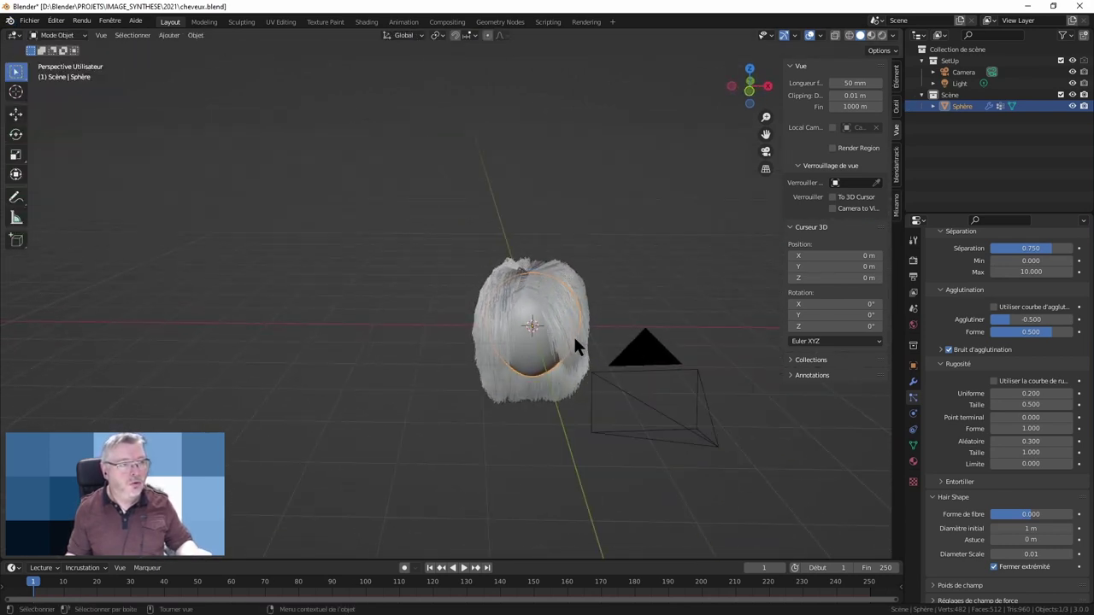
pyautogui.scroll(2, 551, 327)
pyautogui.scroll(2, 512, 350)
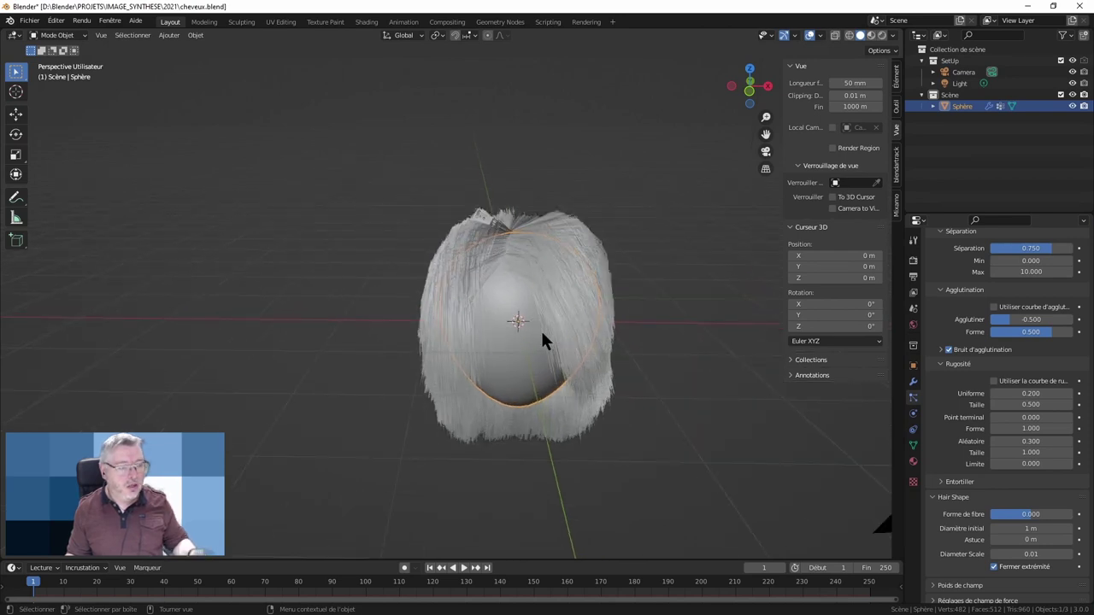
pyautogui.moveTo(541, 329)
pyautogui.mouseDown(button='middle')
pyautogui.moveTo(537, 235)
pyautogui.moveTo(500, 231)
pyautogui.moveTo(495, 253)
pyautogui.mouseUp(button='middle')
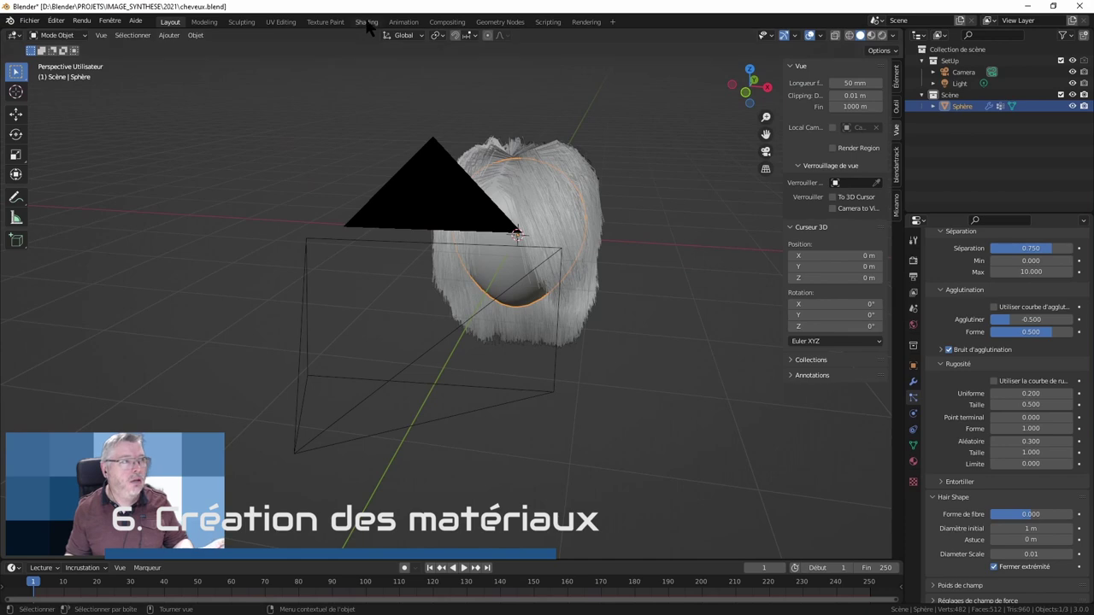
# In the Shading workspace, check the Peau and Cheveux materials, then go back to the hair particle settings
pyautogui.click(366, 21)
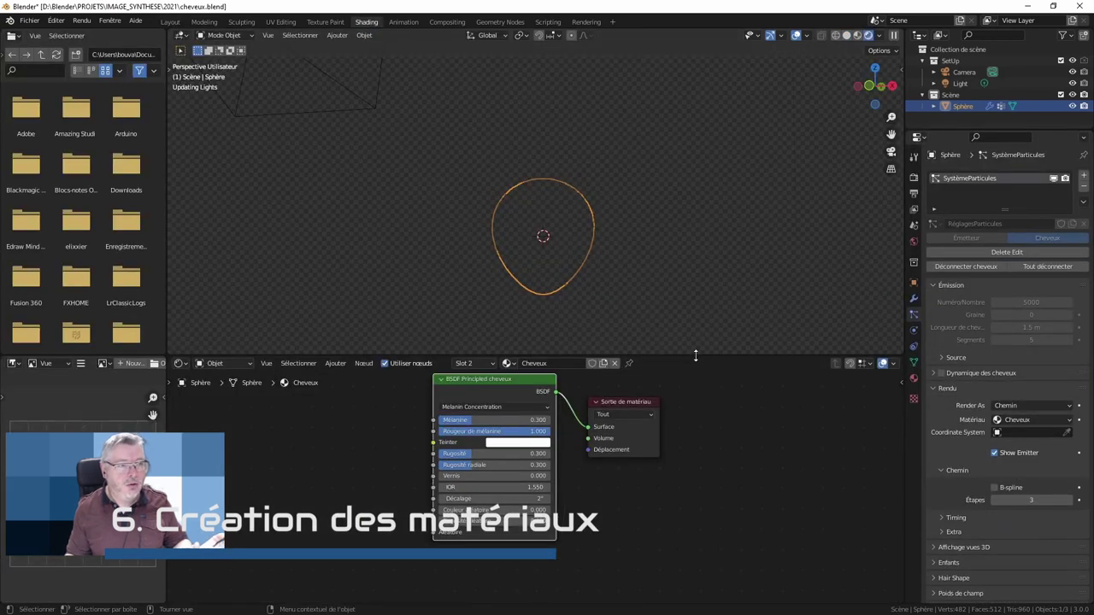
pyautogui.moveTo(692, 356); pyautogui.dragTo(695, 298)
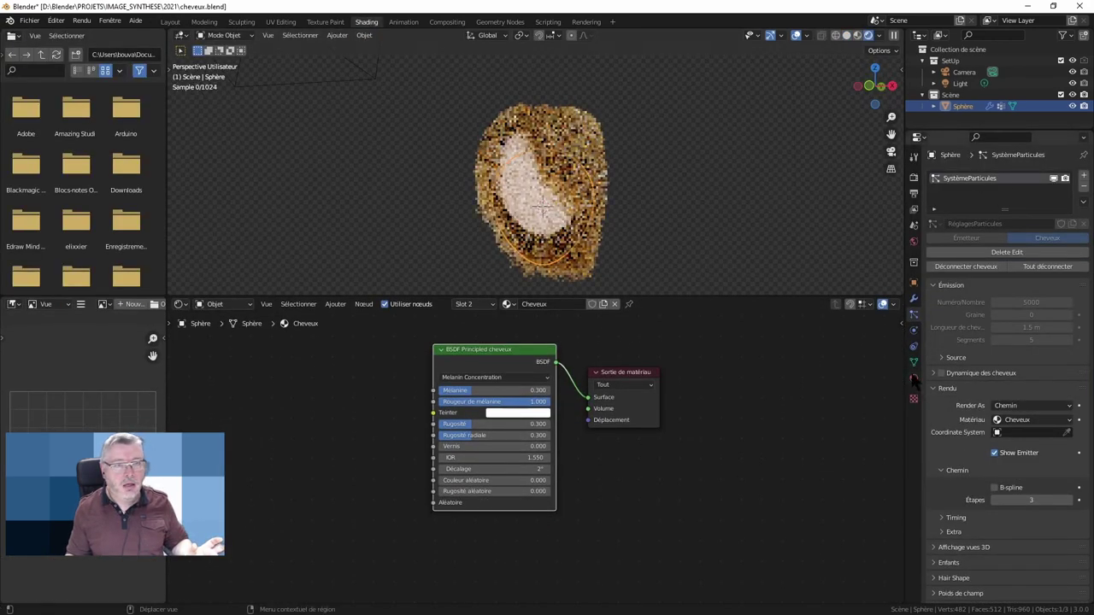
pyautogui.click(914, 378)
pyautogui.click(951, 179)
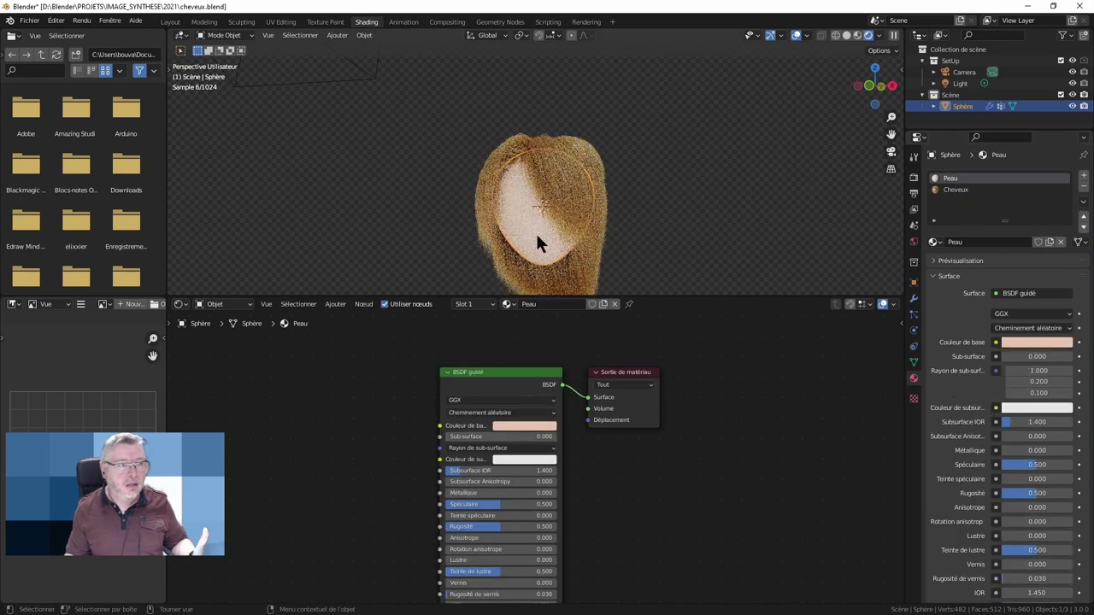
pyautogui.click(969, 189)
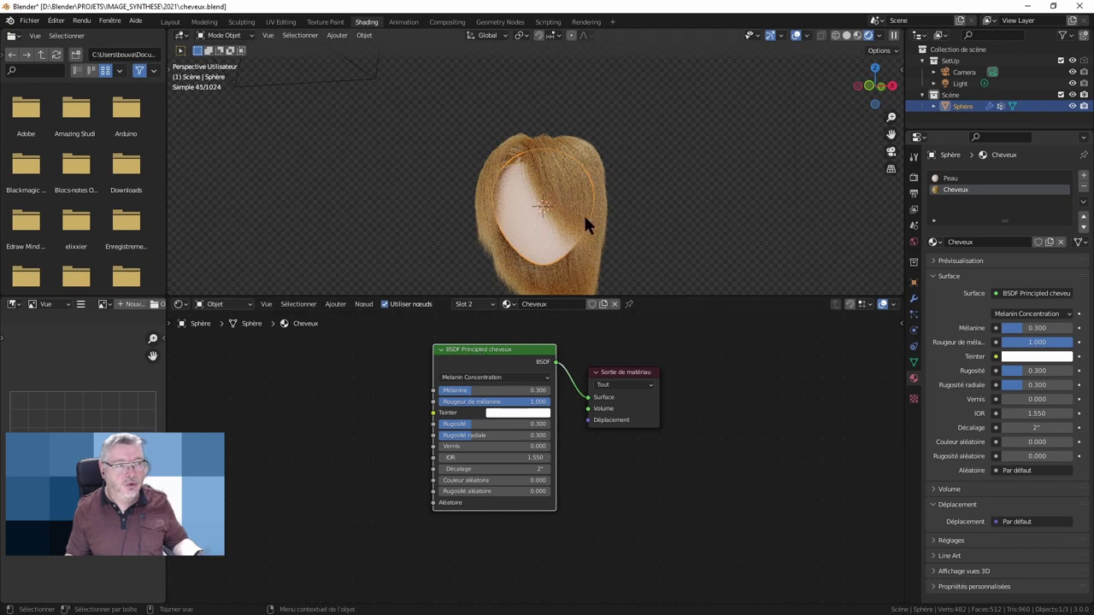
pyautogui.click(914, 314)
pyautogui.scroll(-1, 955, 316)
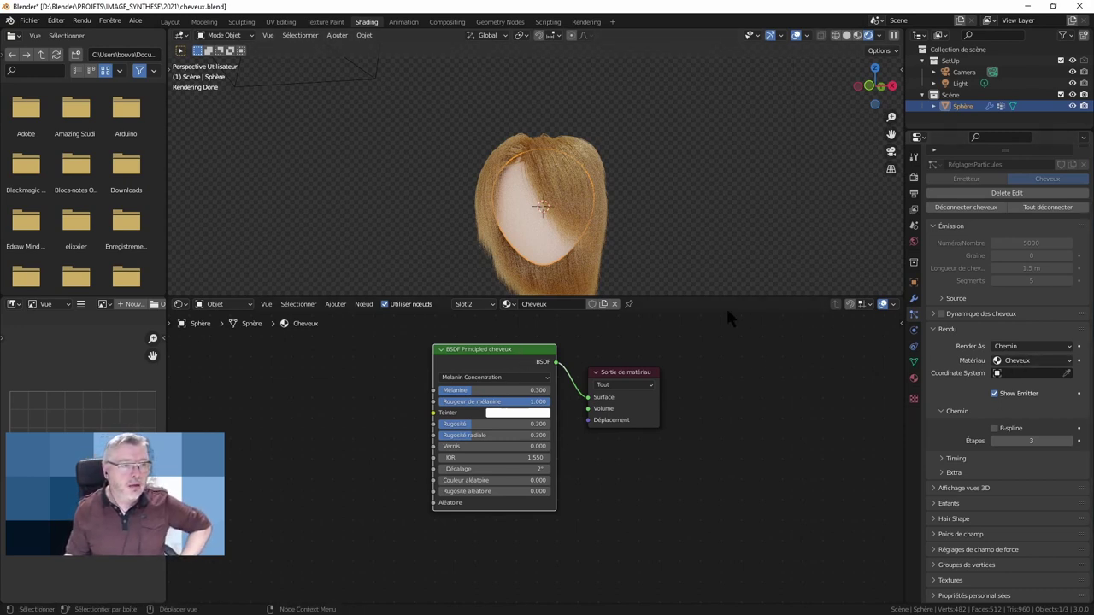
pyautogui.moveTo(720, 295); pyautogui.dragTo(715, 336)
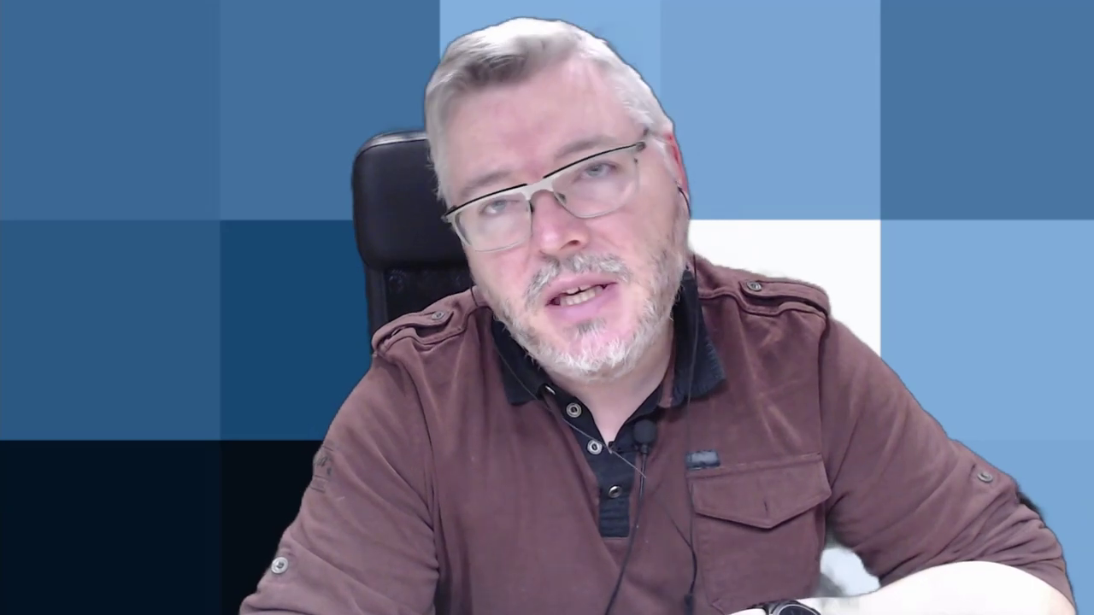